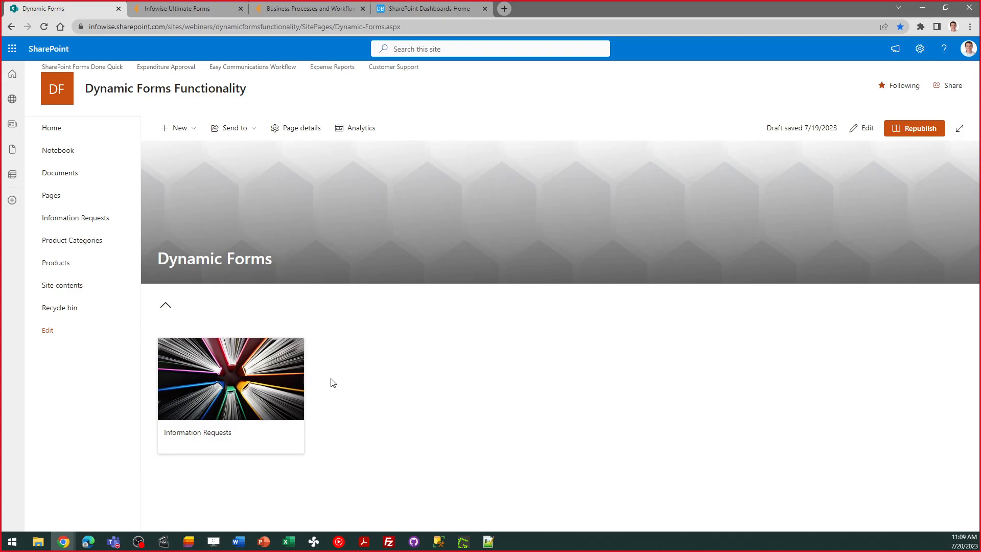
Open the Information Requests list and start a new request
click(238, 378)
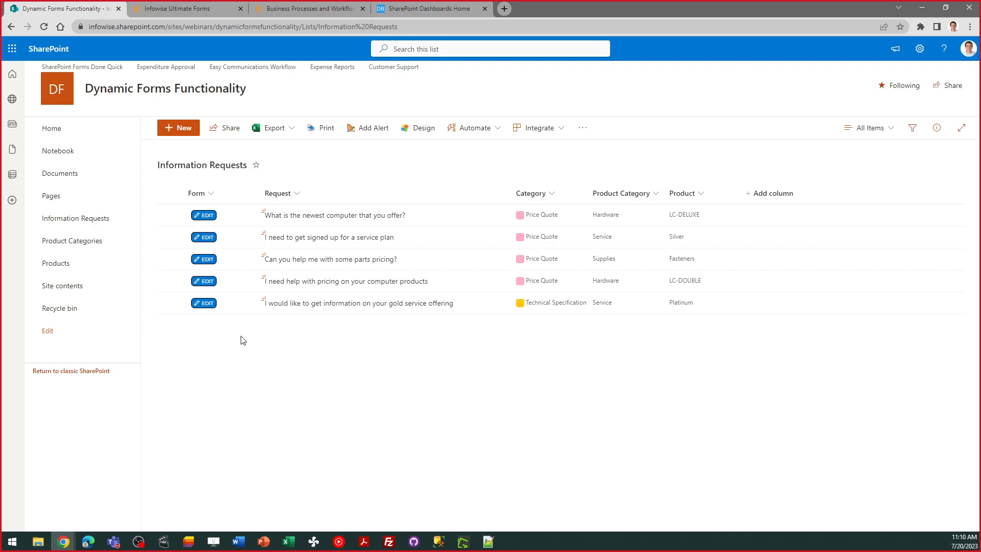
click(193, 129)
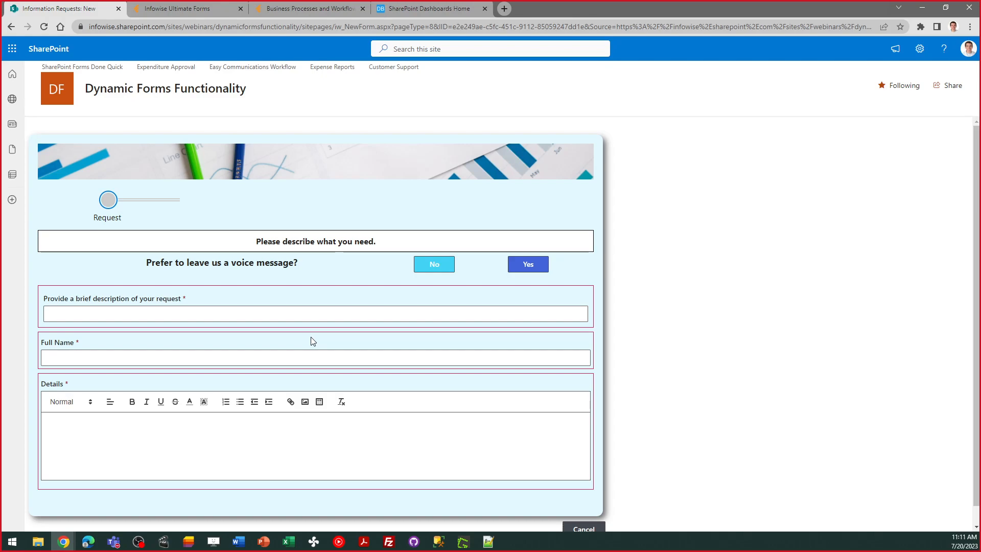
Choose to leave a voice message instead of filling in the request, and cancel the form
click(532, 270)
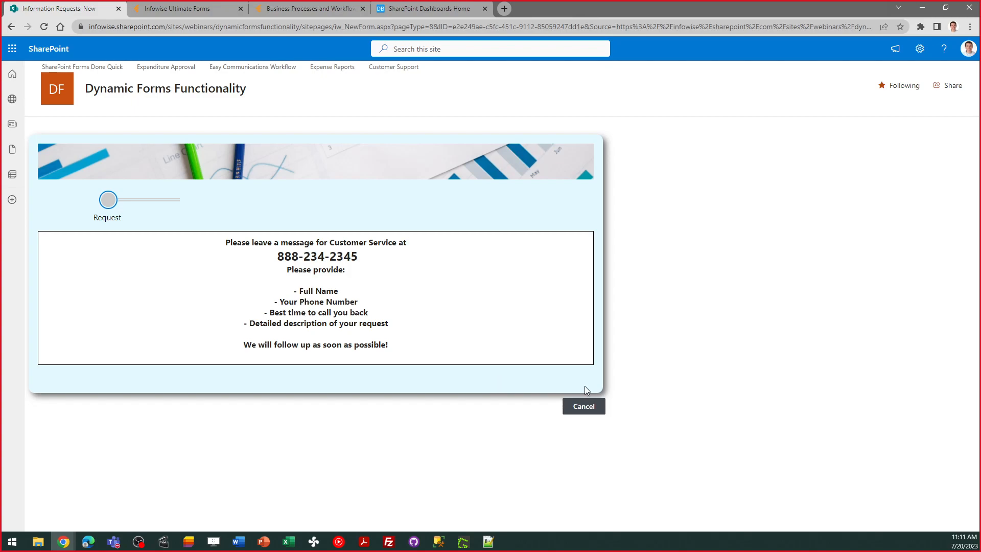
click(583, 409)
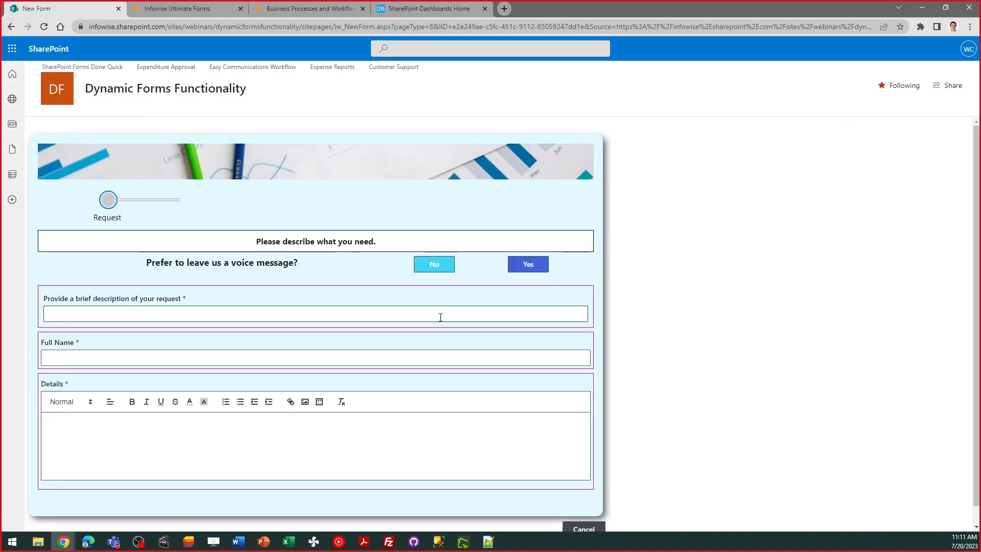
Decline the voice message option and enter "I need pricing on a new computer" as the brief description of the request
click(443, 268)
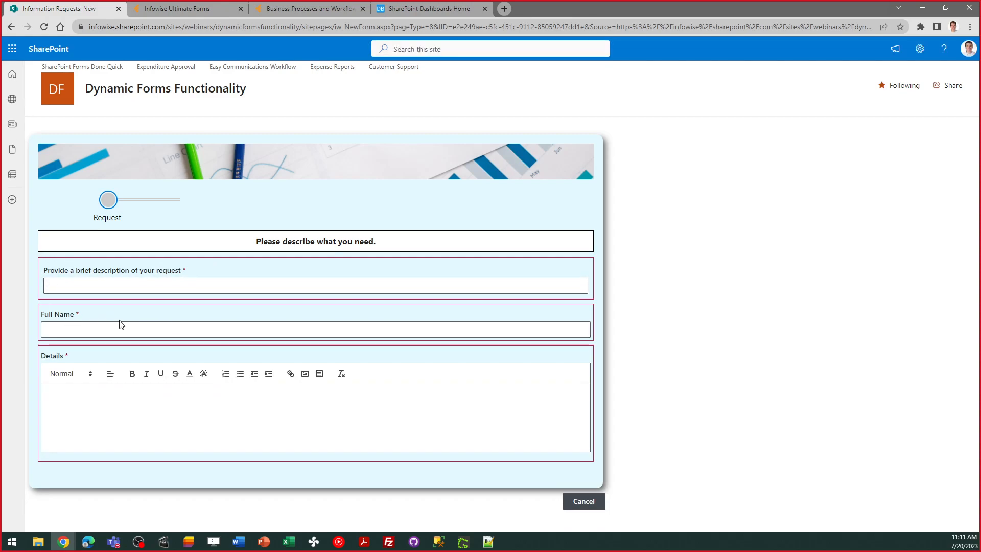
click(94, 286)
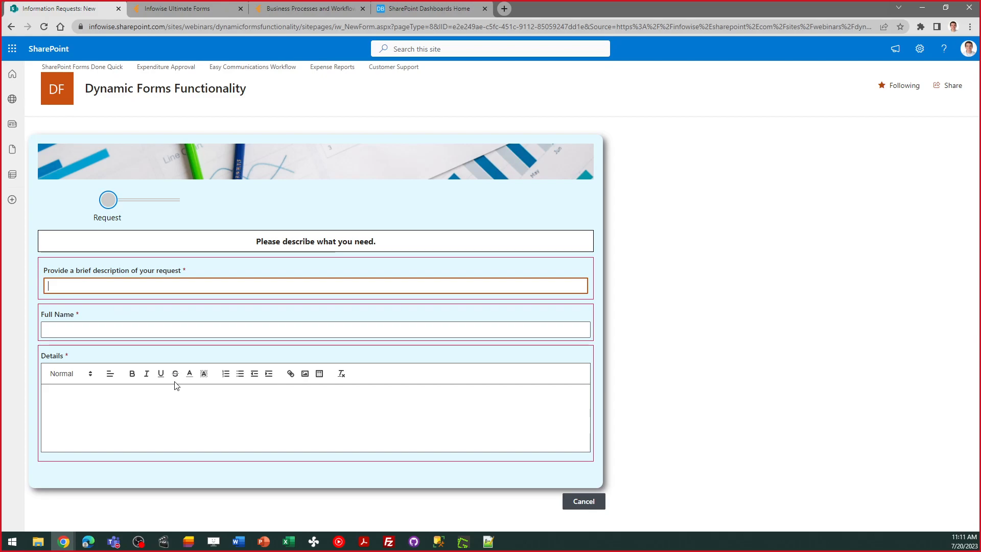
text(I need p)
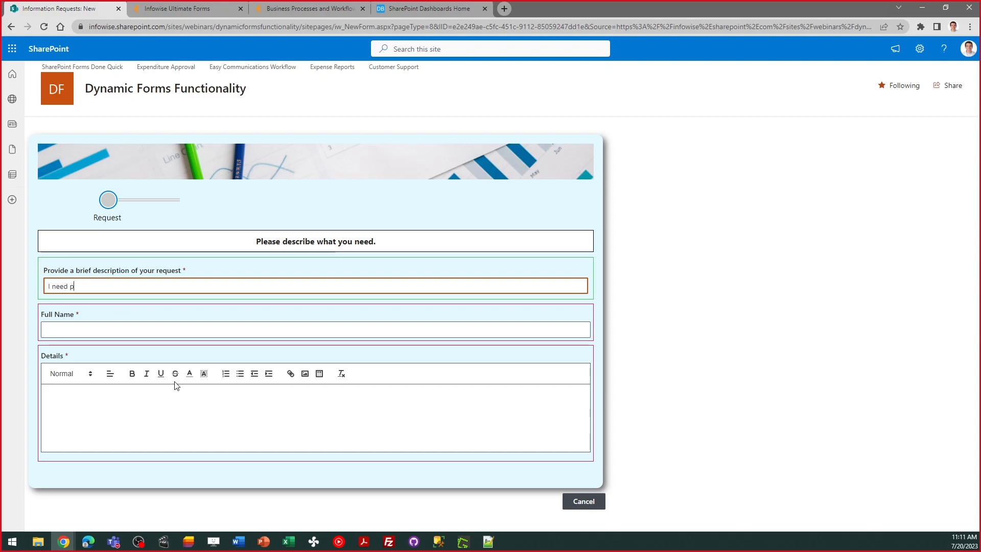
text(ricing on a new computer)
Fill in the requester's full name and enter "I need pricing on your newest computer" as the request details
click(188, 331)
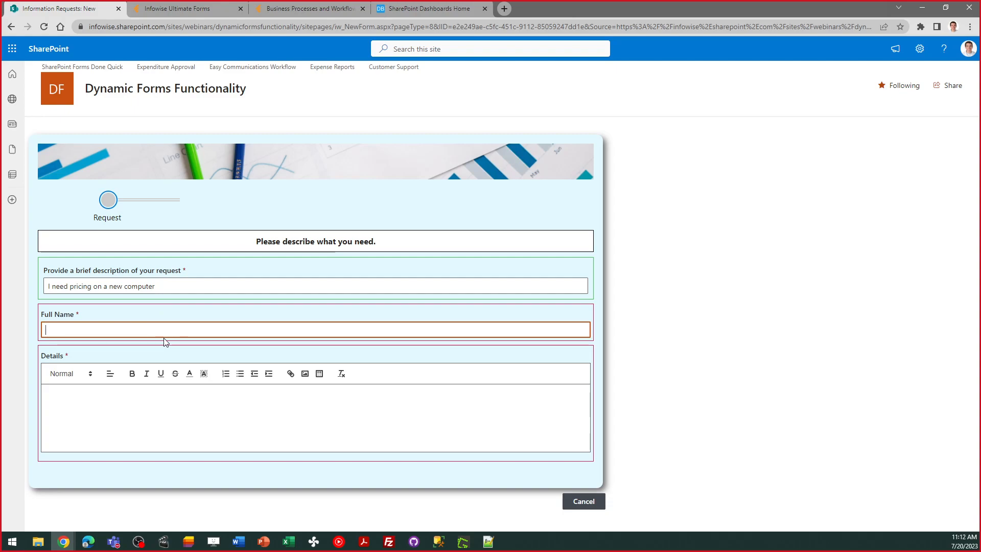
key(Tab)
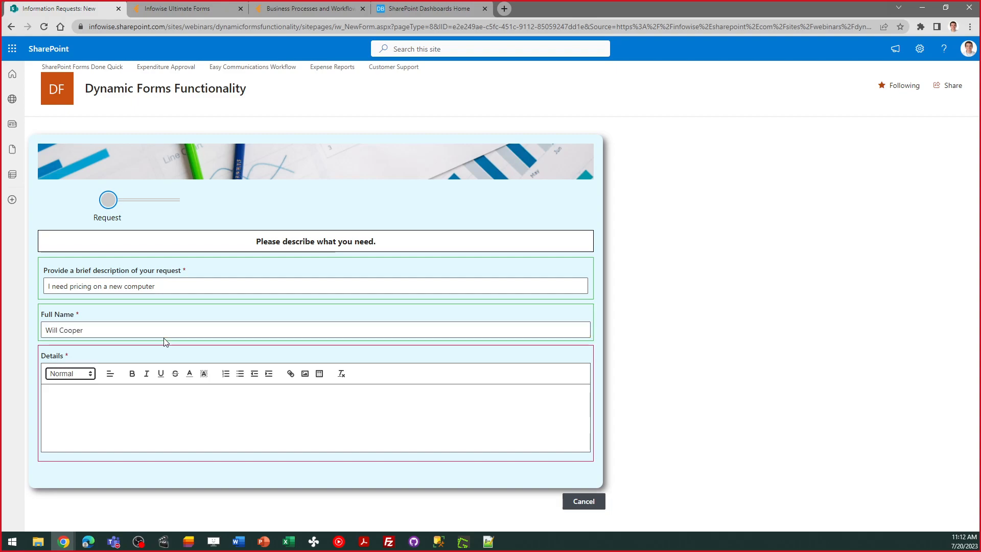
click(178, 401)
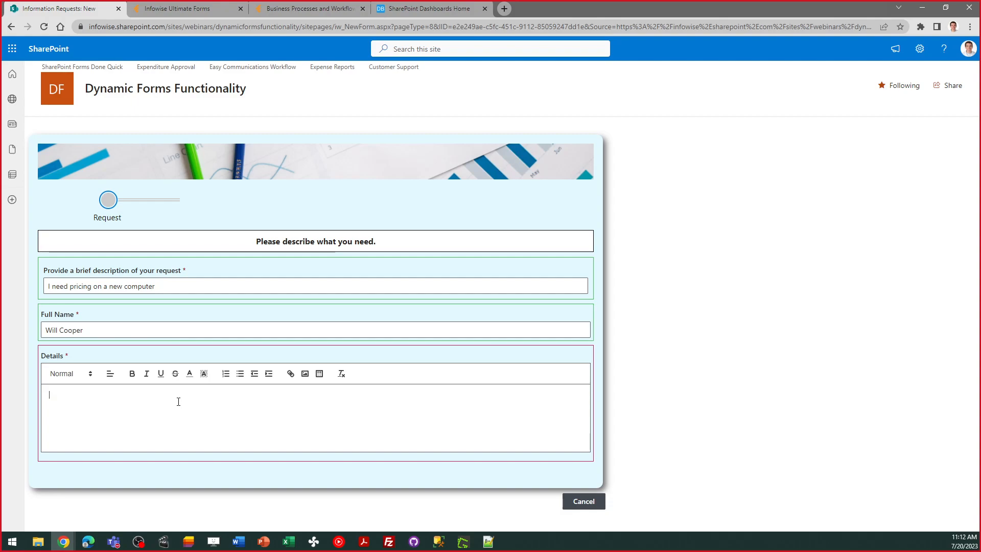
text(I need p)
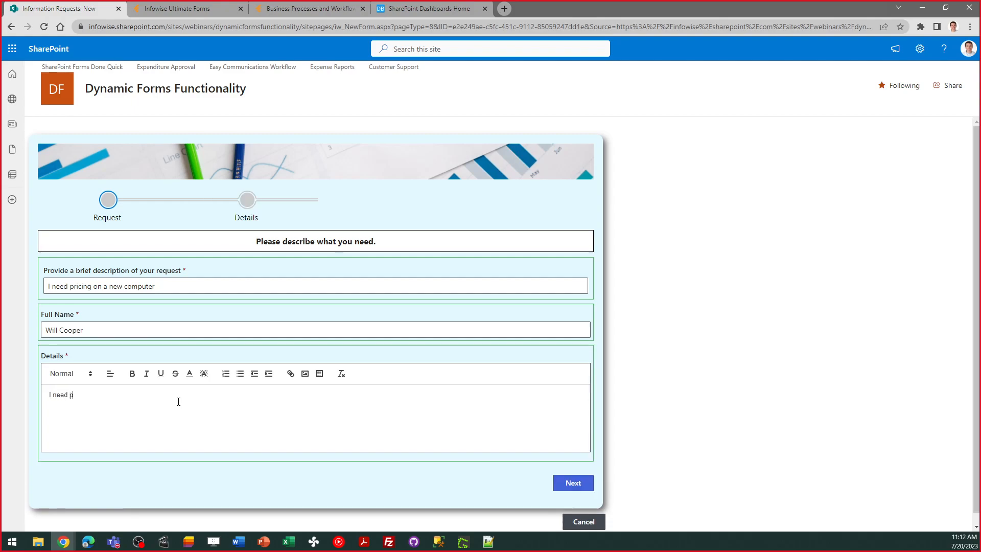
text(ricing on yo)
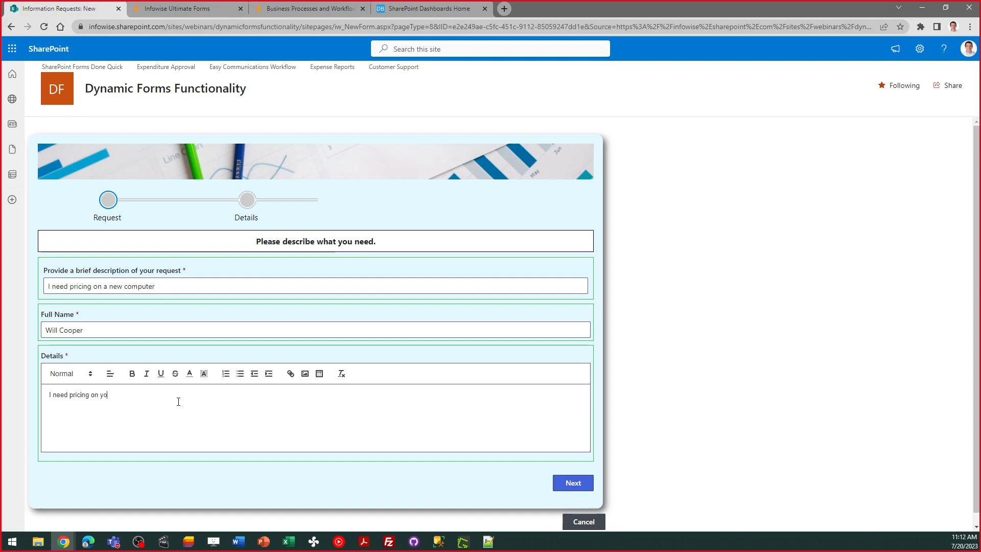
text(ur newest computer)
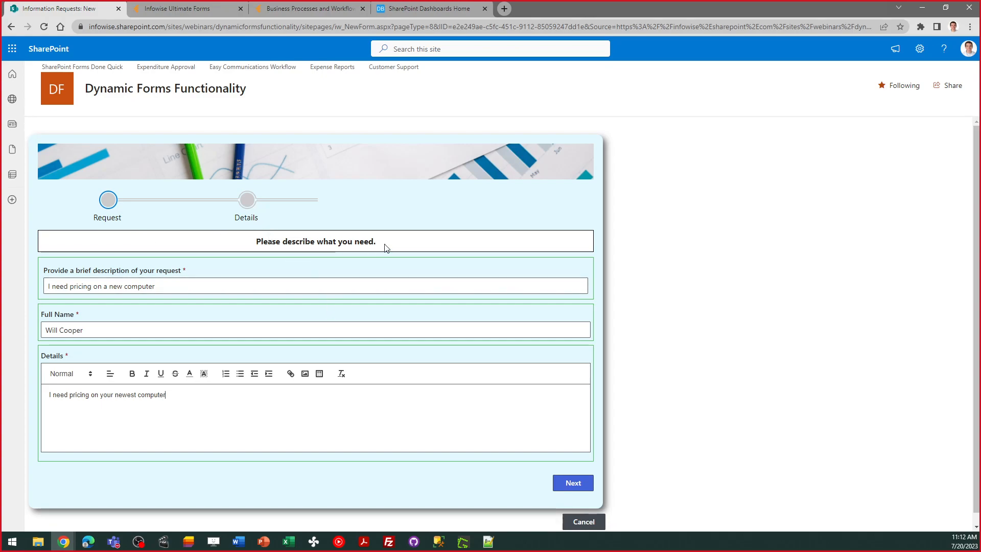
drag(386, 245, 257, 251)
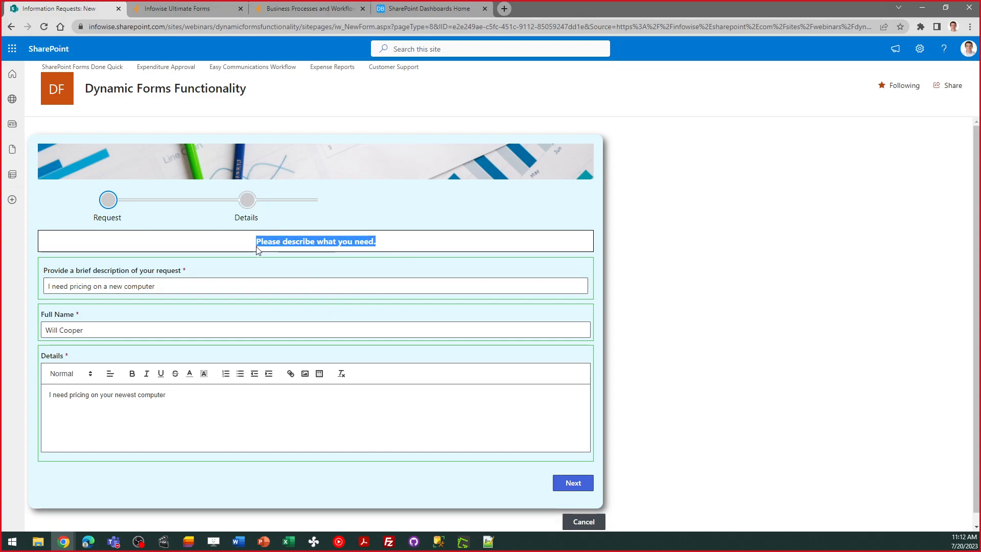
click(409, 252)
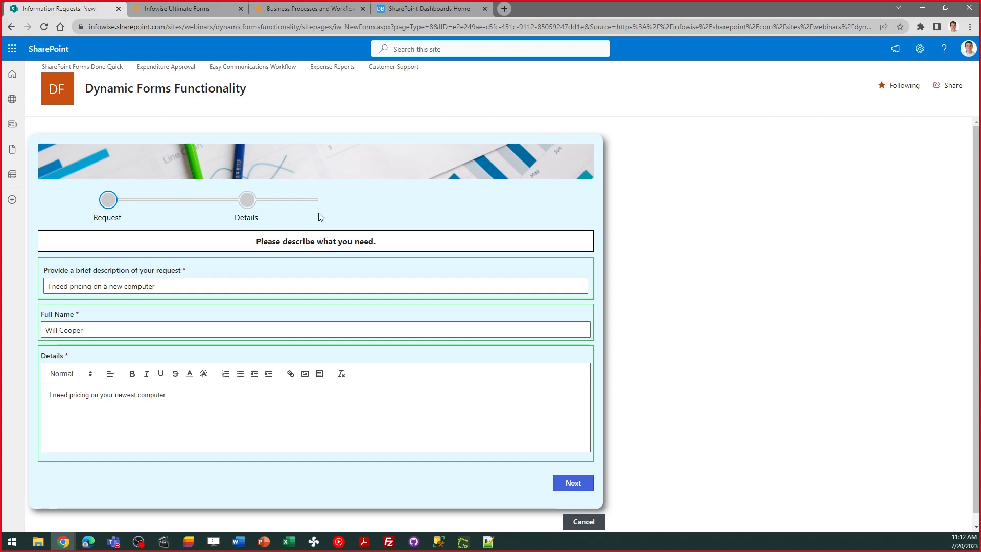
Advance to the Details stage of the form and set the kind of information needed to Price Quote
click(568, 486)
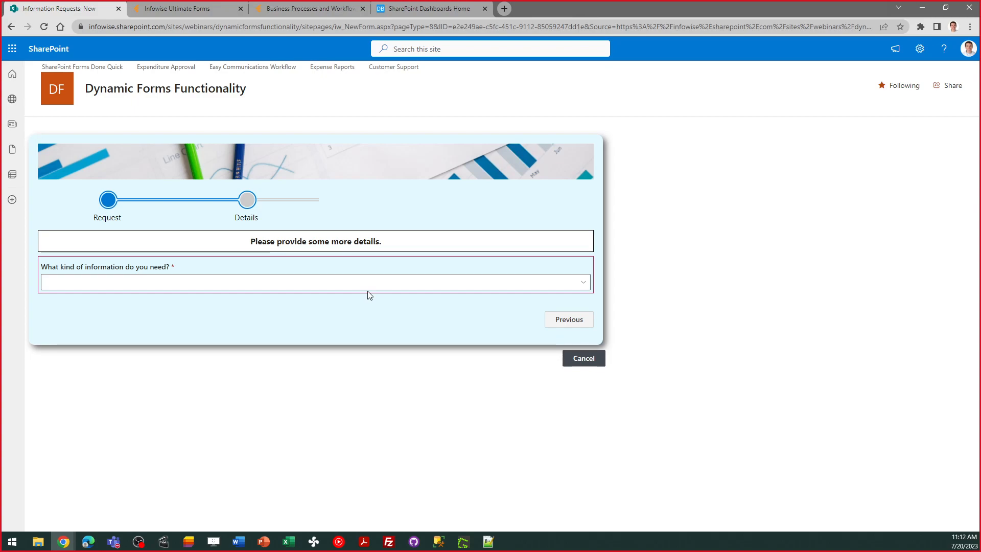
click(298, 290)
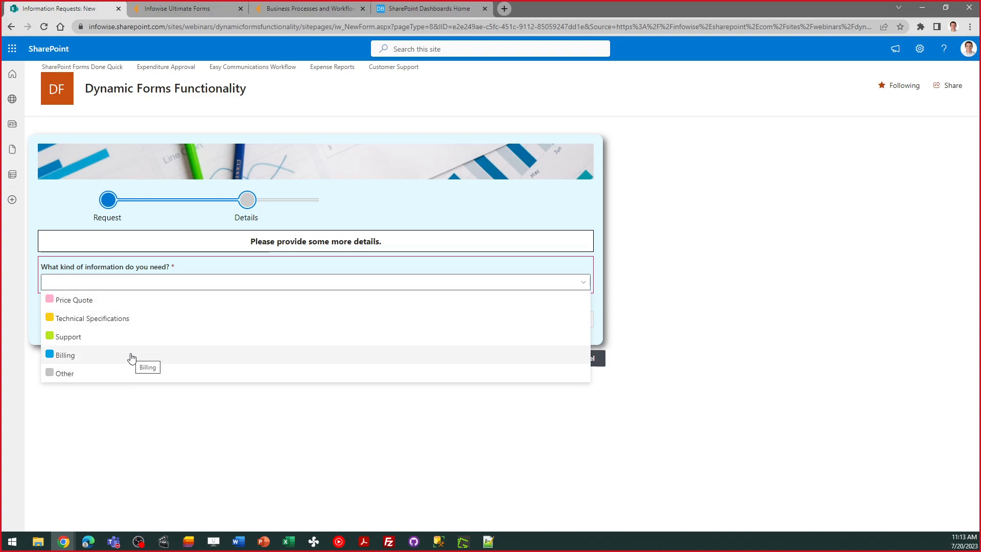
click(97, 301)
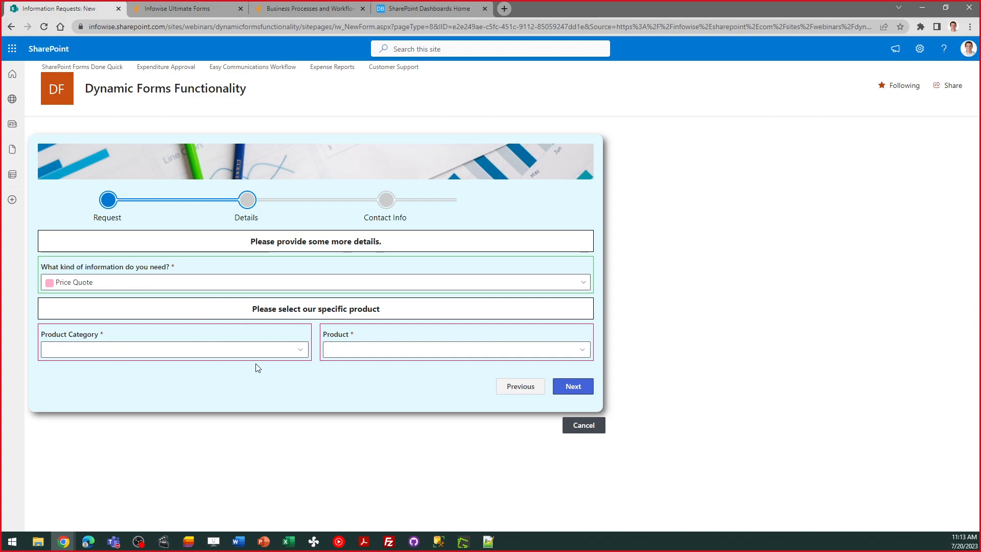
Switch the kind of information needed to Billing, and return it to Price Quote
click(152, 286)
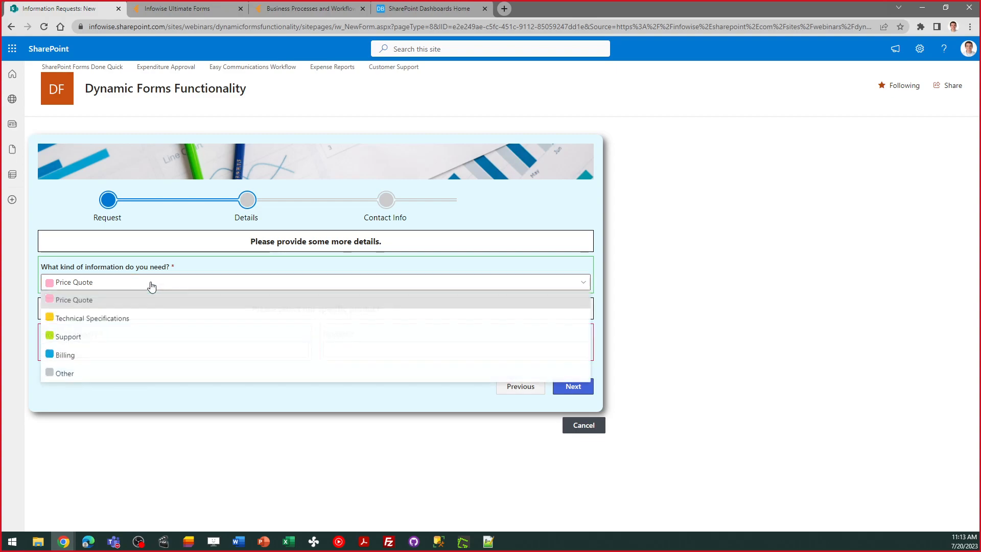
click(141, 354)
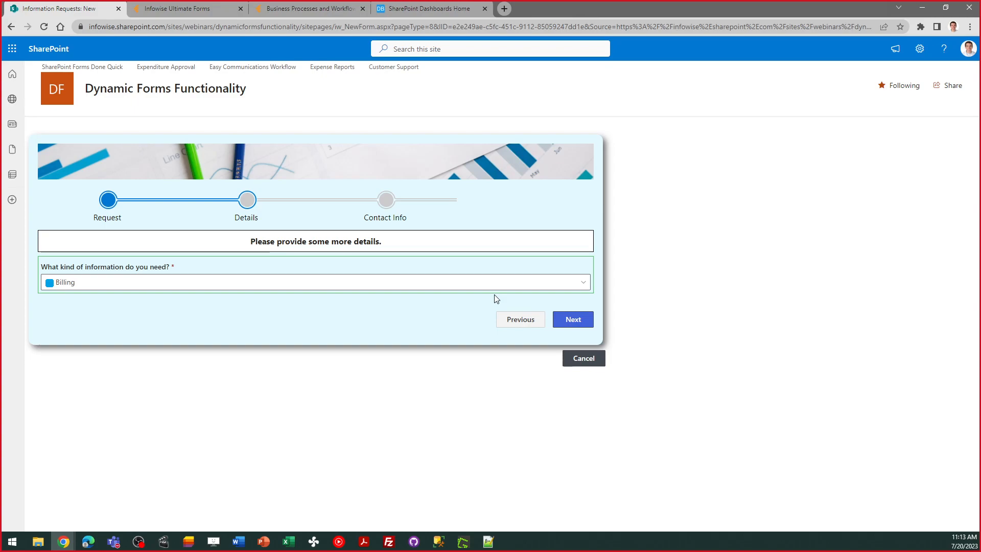
click(248, 282)
click(179, 305)
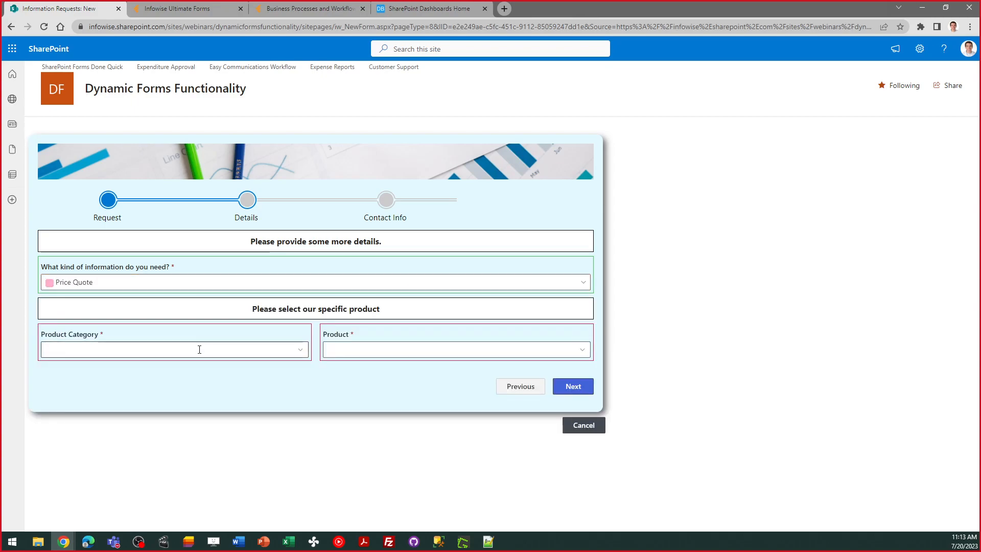
Set the product category to Hardware and the product to LC-DELUXE
click(262, 349)
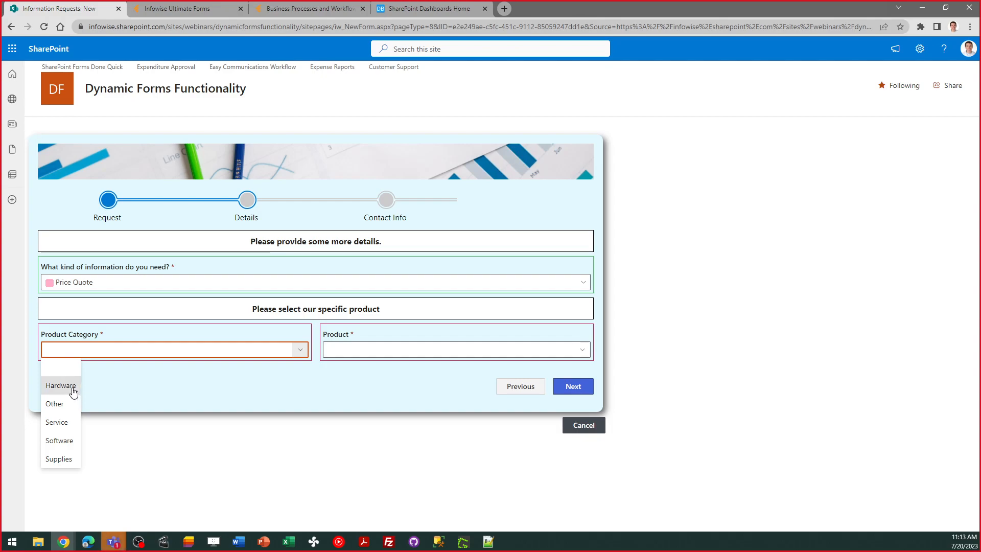
click(73, 391)
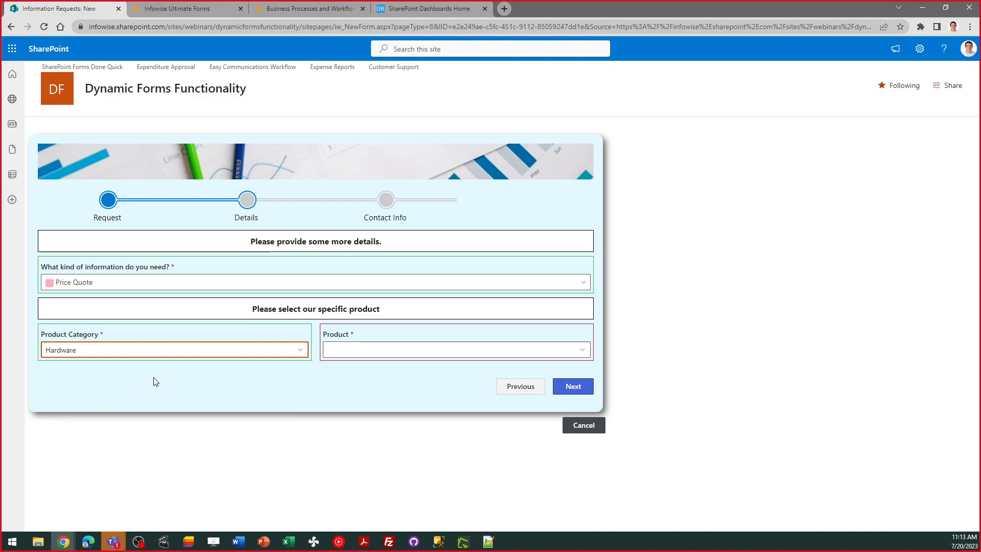
click(374, 348)
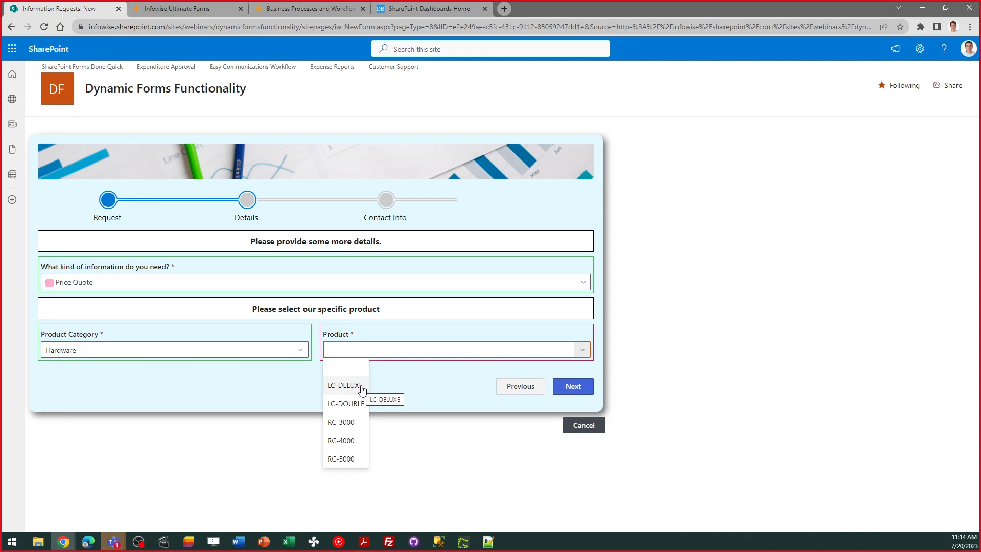
click(361, 387)
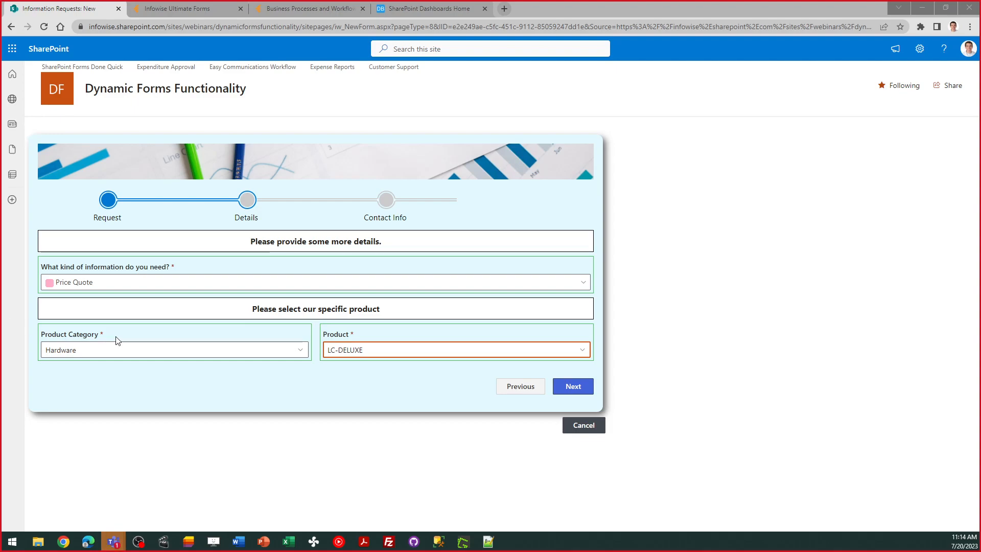
click(152, 369)
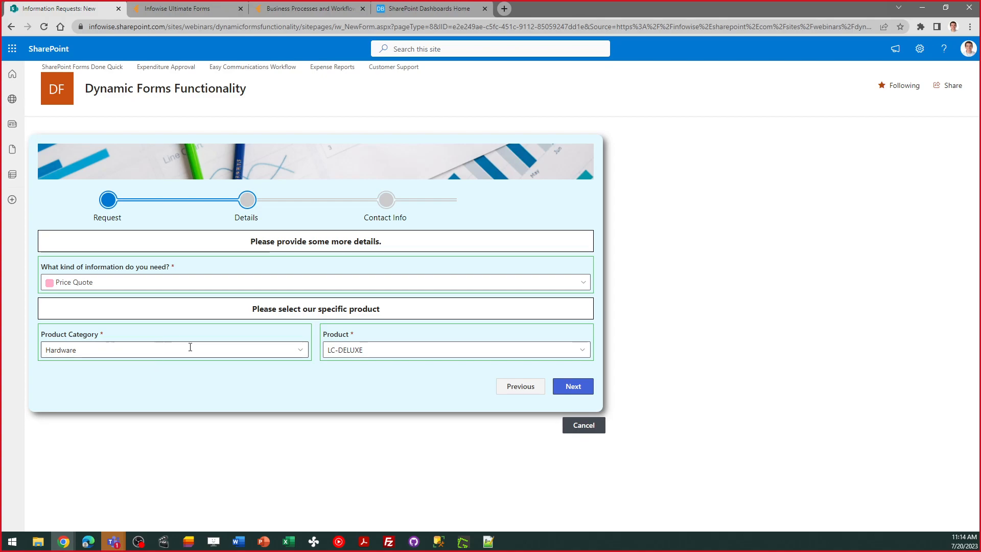
Change the product category to Service and check which products are offered for it
click(225, 352)
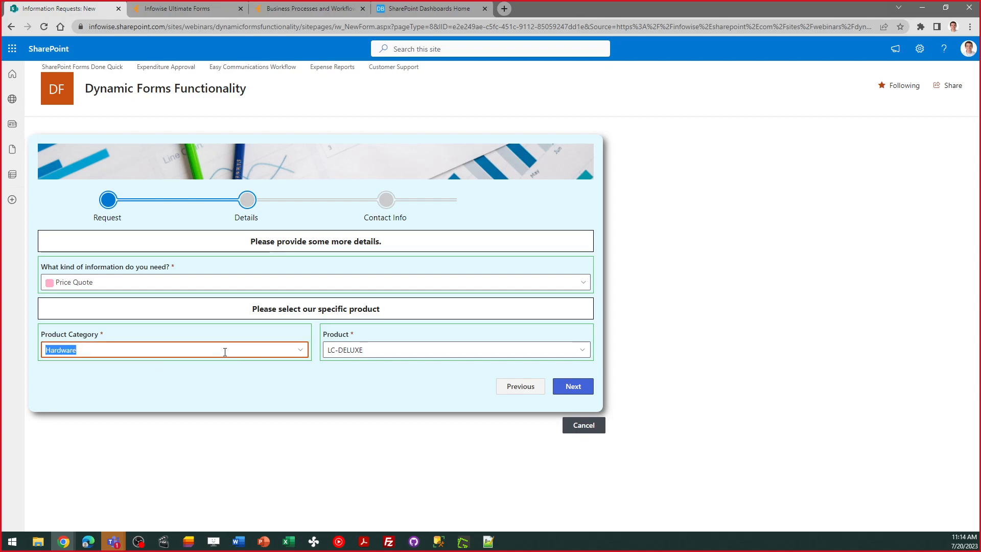
click(397, 341)
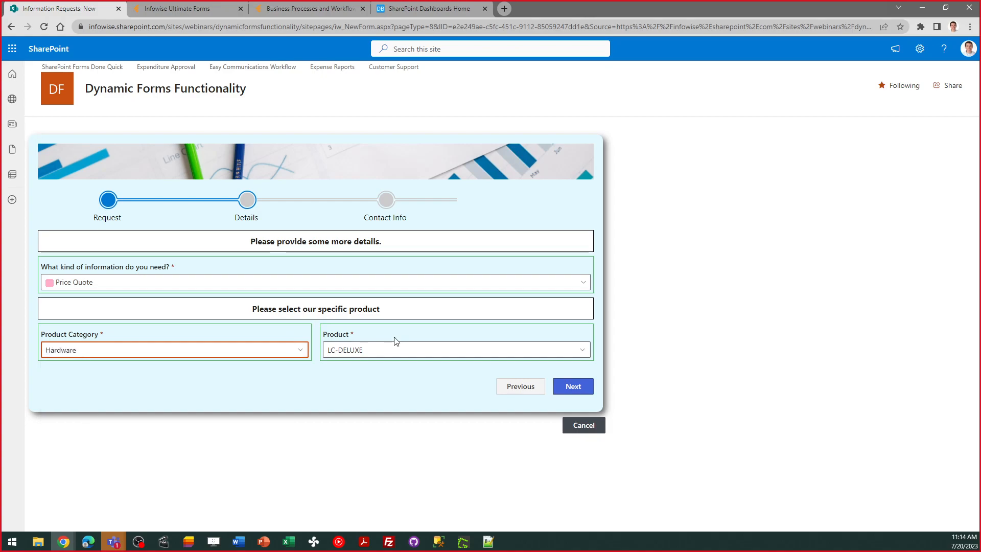
click(299, 353)
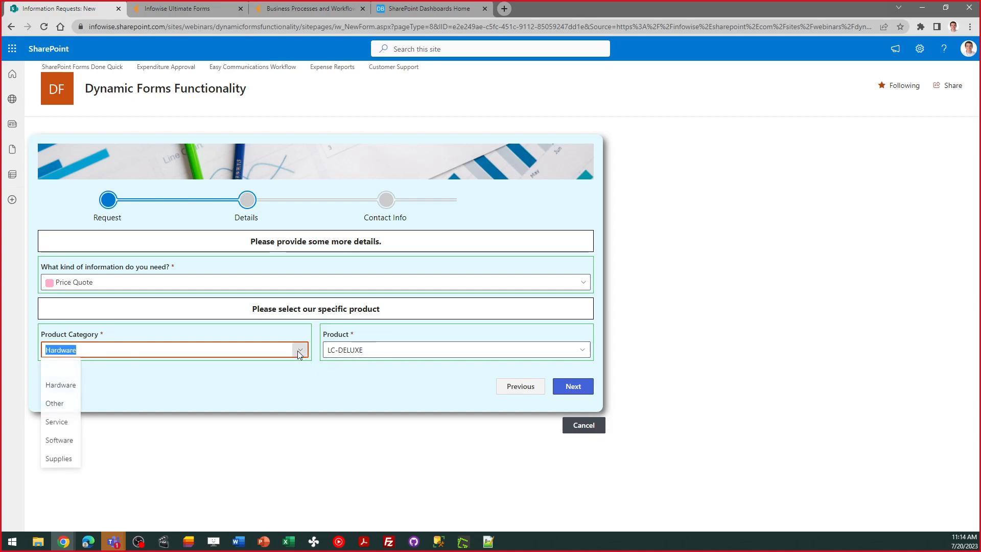
click(58, 422)
click(343, 348)
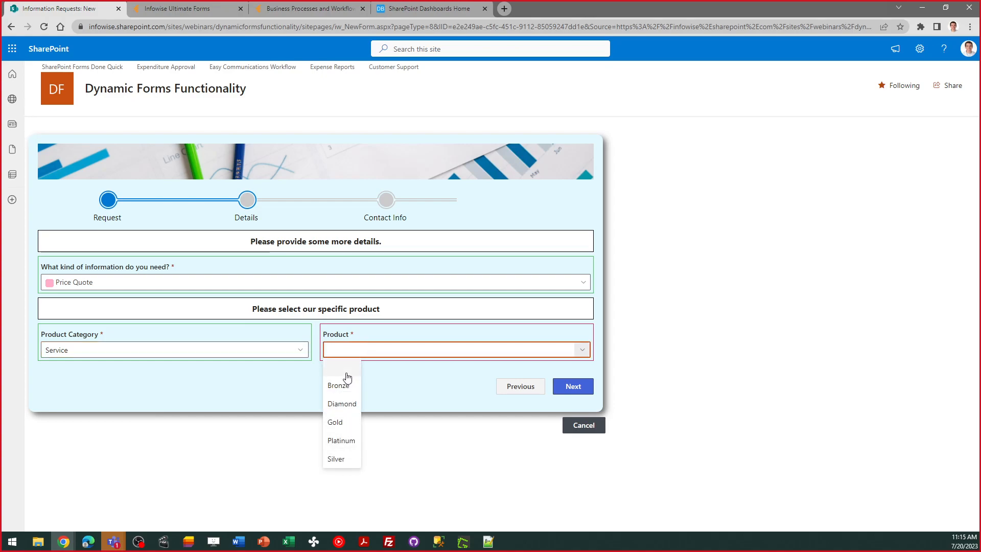
Return the product category to Hardware and choose LC-DELUXE as the product again
click(249, 348)
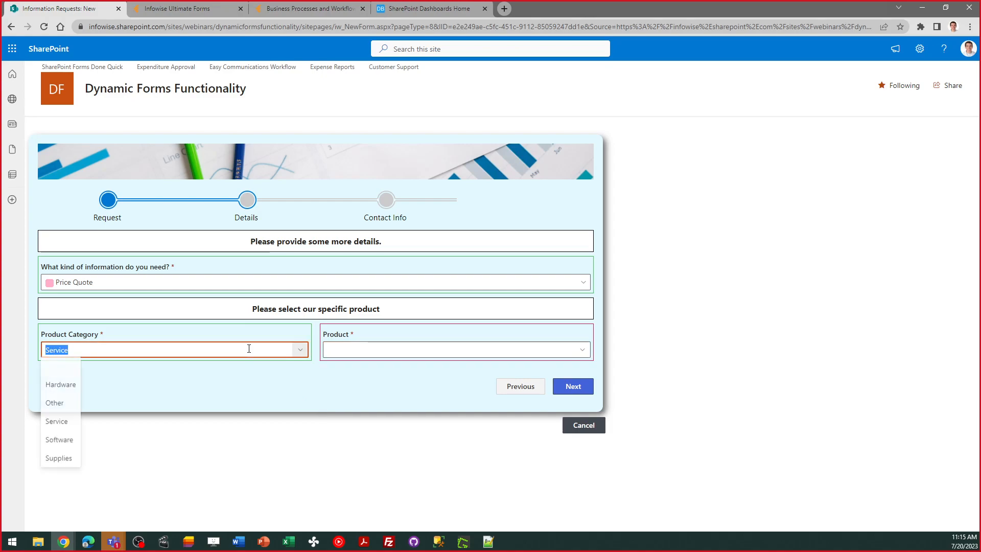
click(61, 387)
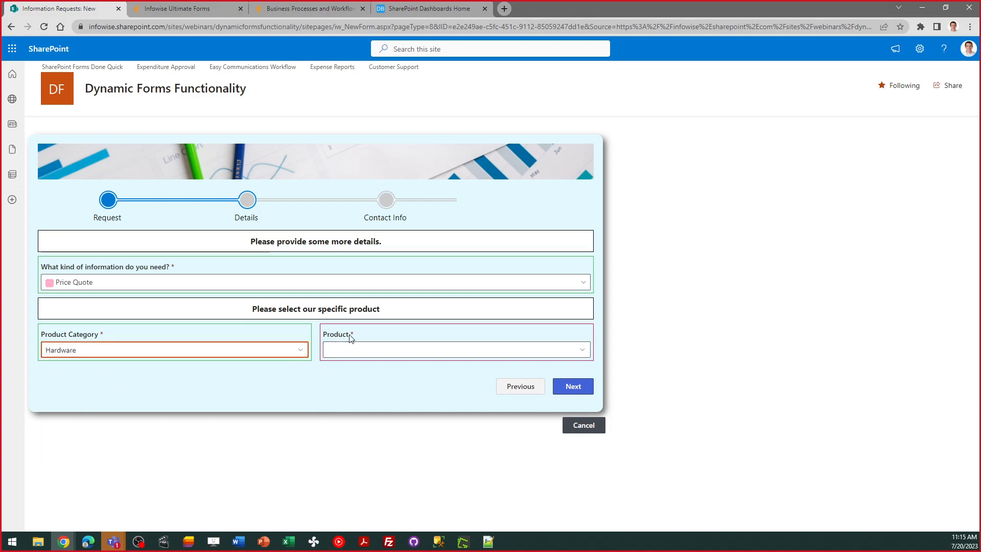
click(343, 350)
click(343, 350)
click(347, 386)
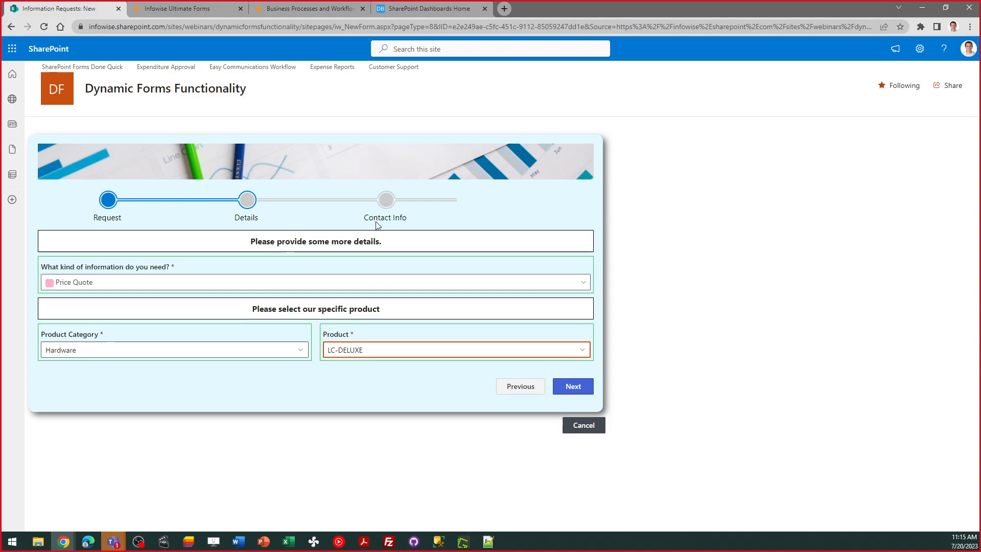
Advance to the Contact Info stage and fill in the requester's email address and phone number
click(565, 392)
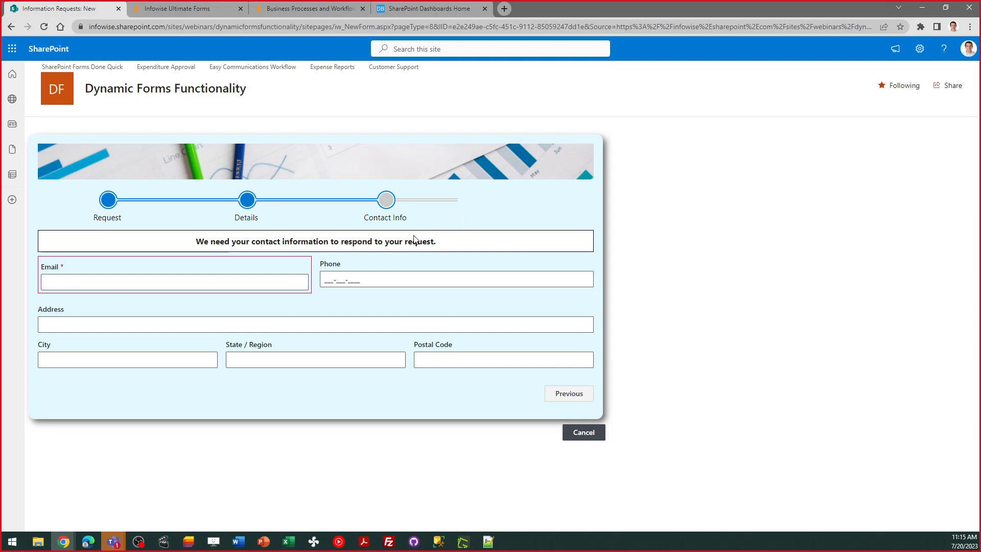
click(154, 281)
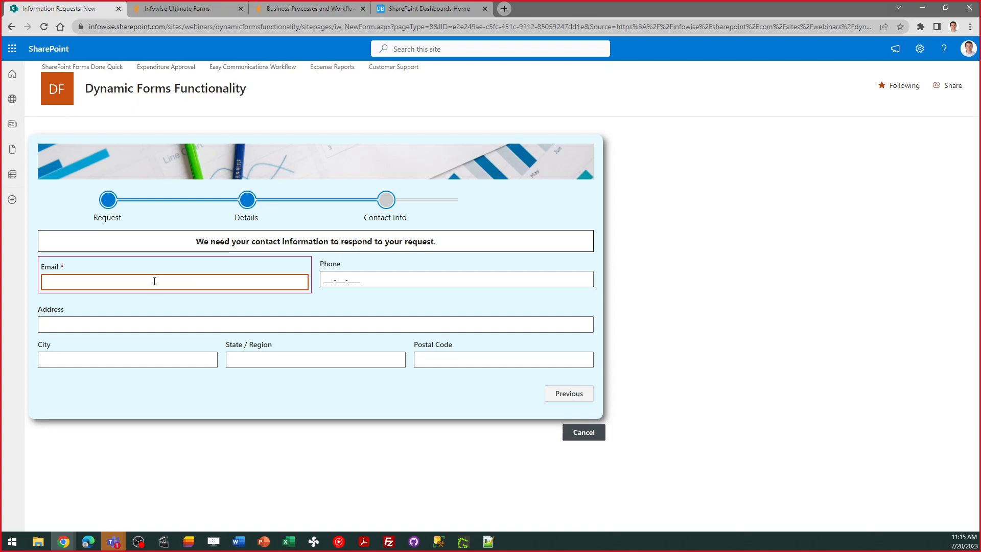
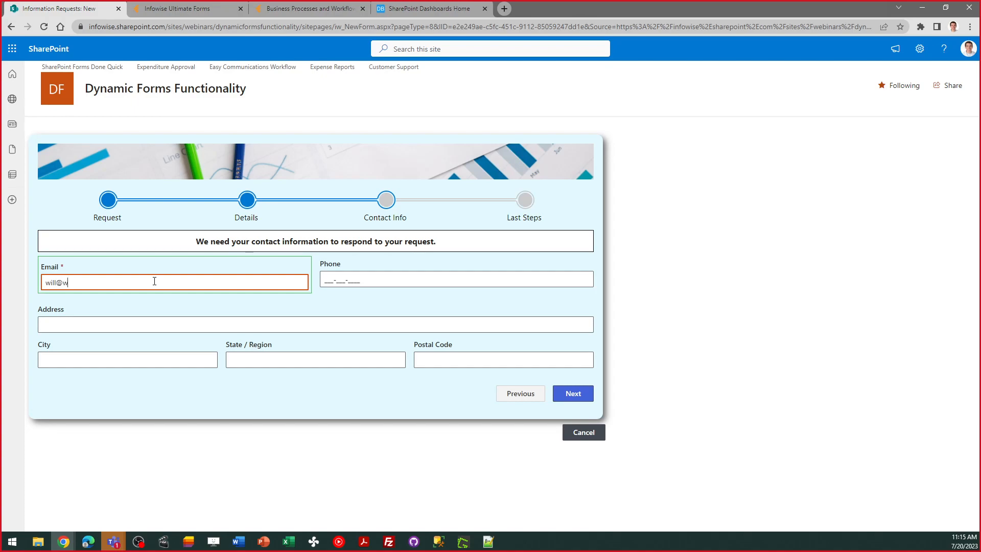
key(Tab)
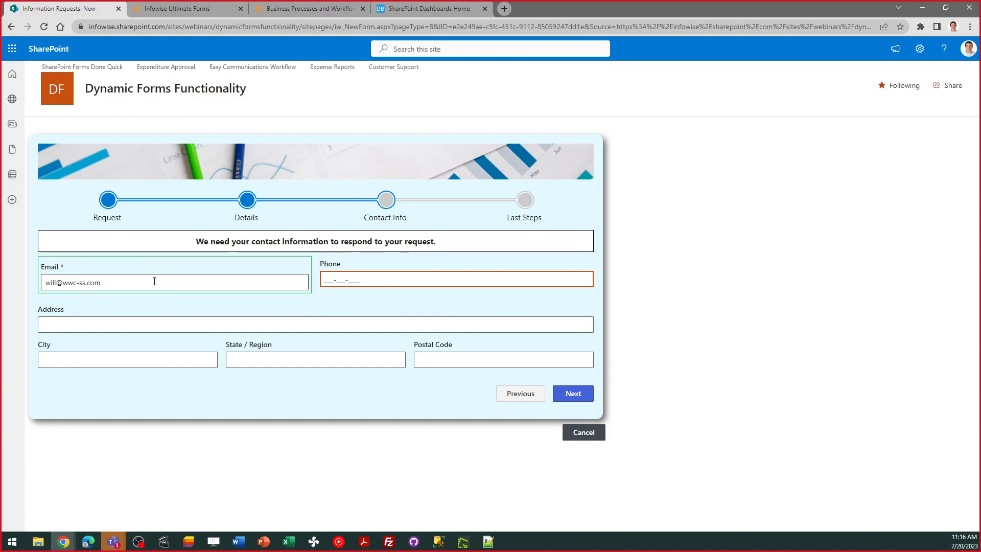
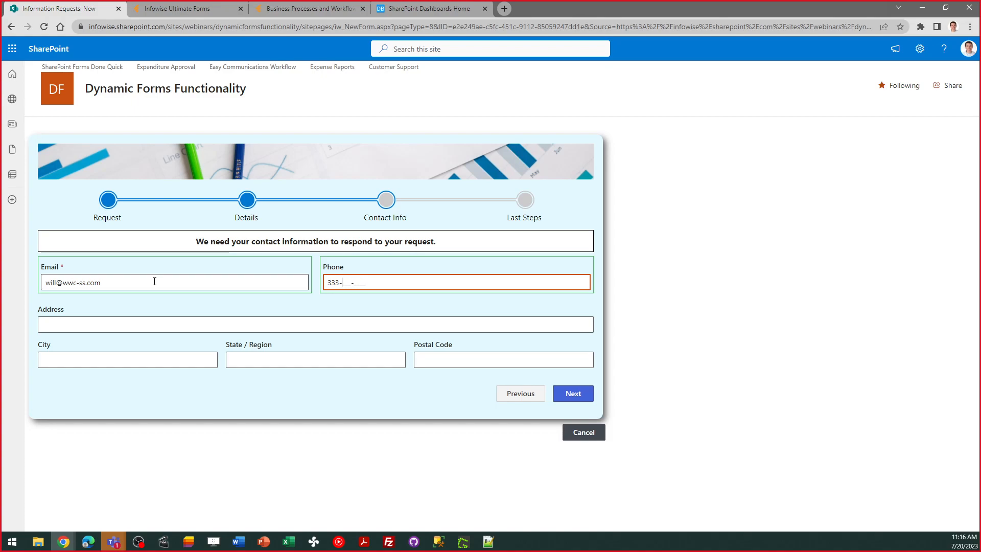
key(Tab)
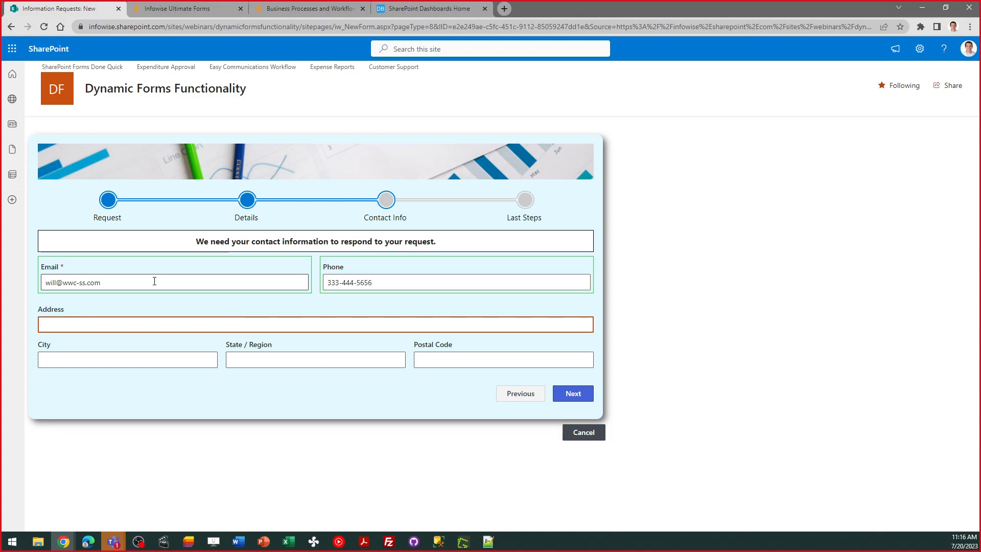
Fill in the requester's street address, city, state and postal code in the contact information
text(123 )
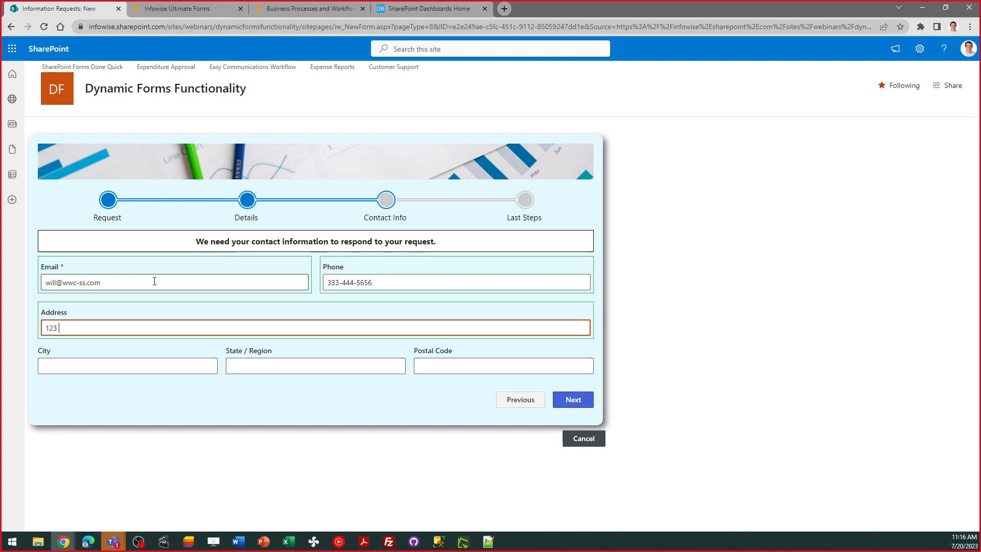
text(North main St)
key(Tab)
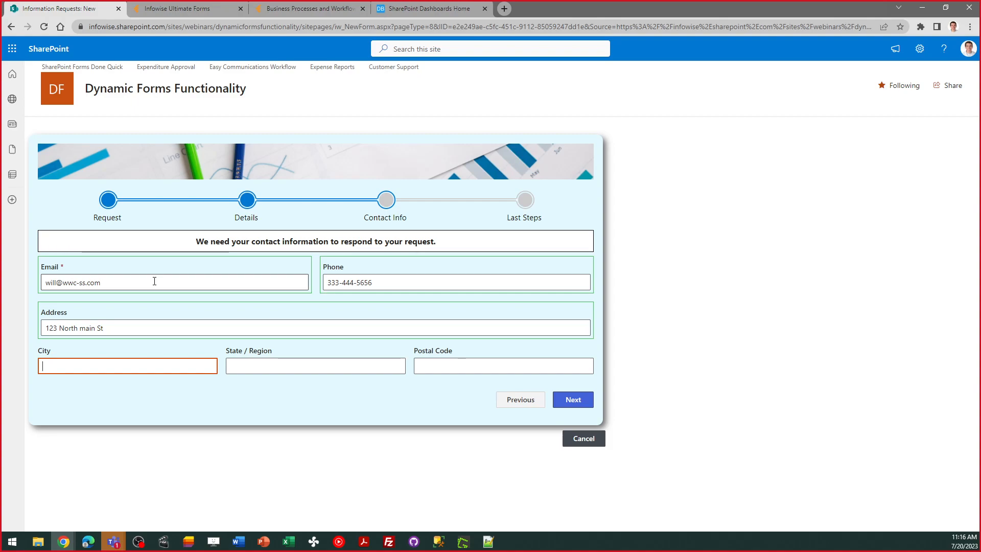
text(Anywhere)
key(Tab)
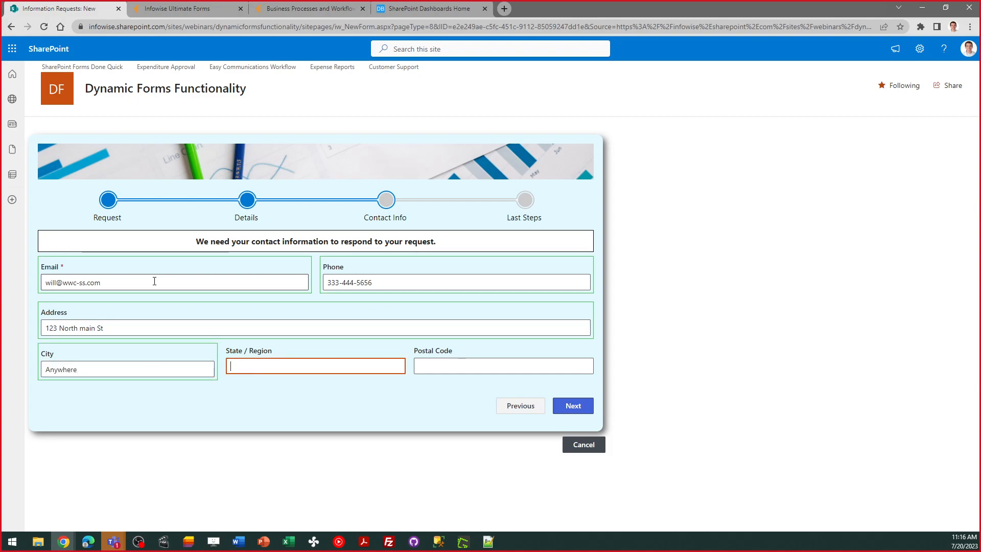
text(OH)
key(Tab)
text(12345)
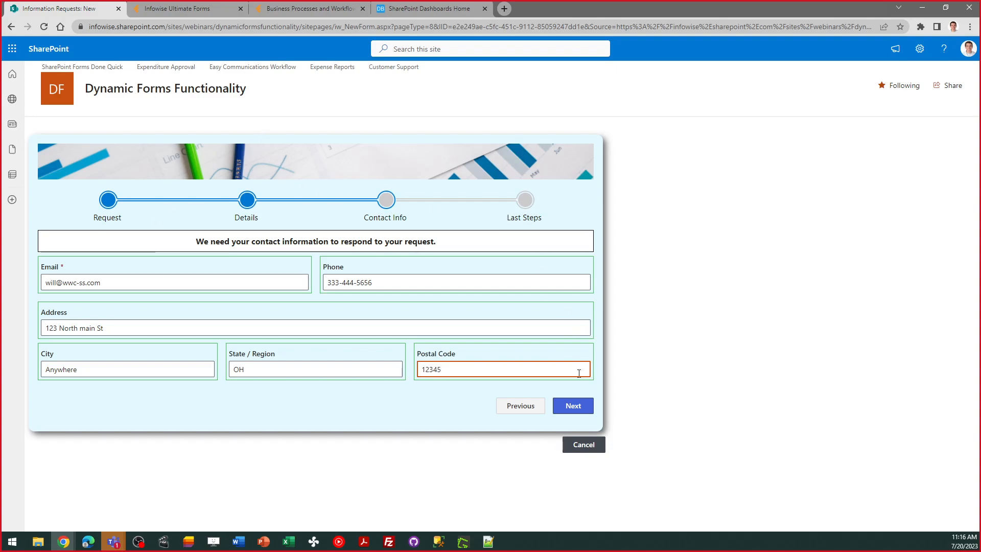
Advance to the Last Steps stage and set the contact preference to Email
click(574, 408)
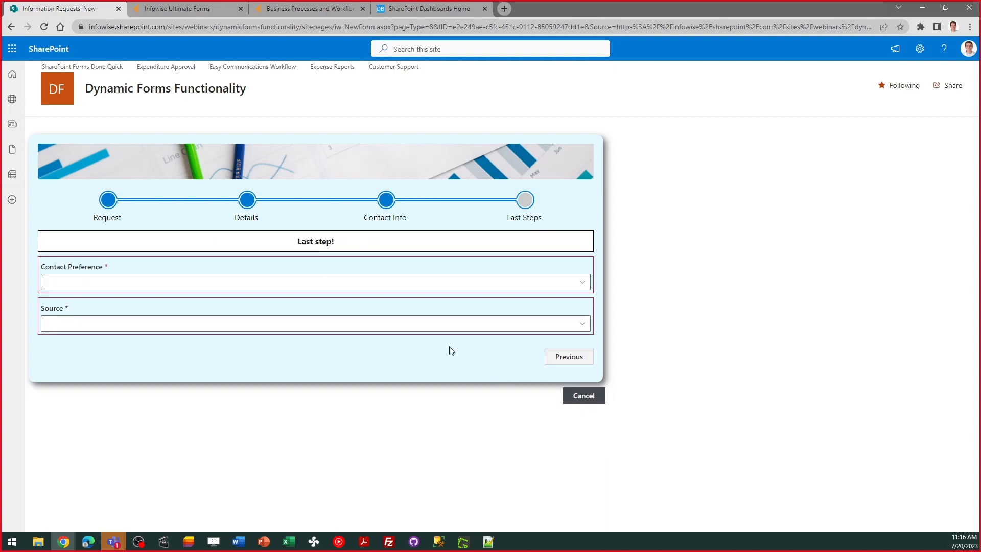
drag(339, 242, 293, 245)
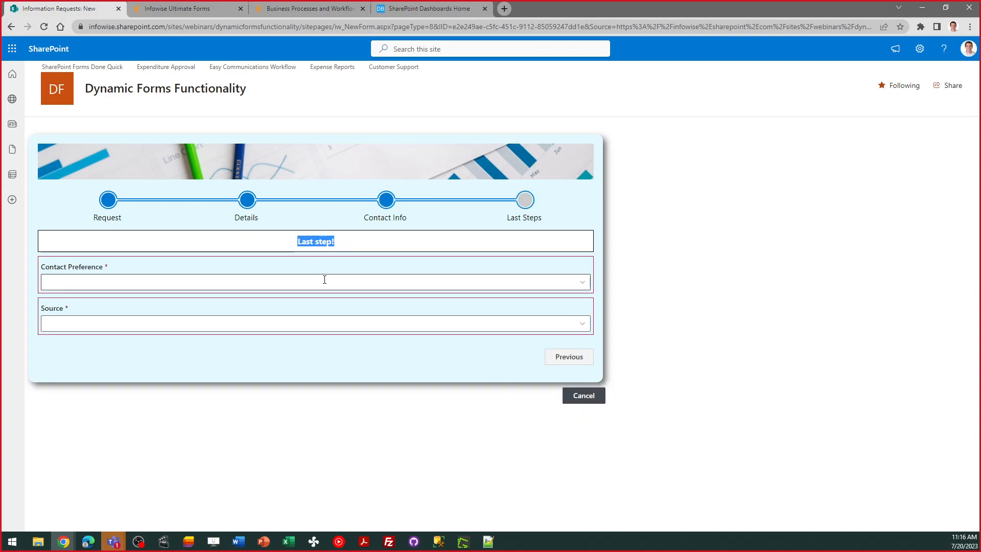
click(284, 287)
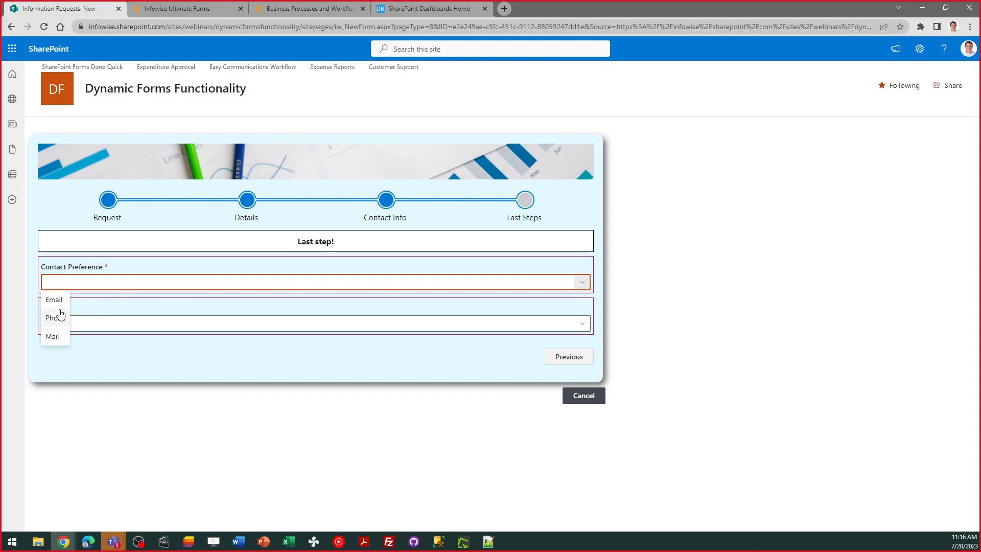
click(57, 301)
Set the source to Web Search and enter "Computer parts" as the source term
click(76, 321)
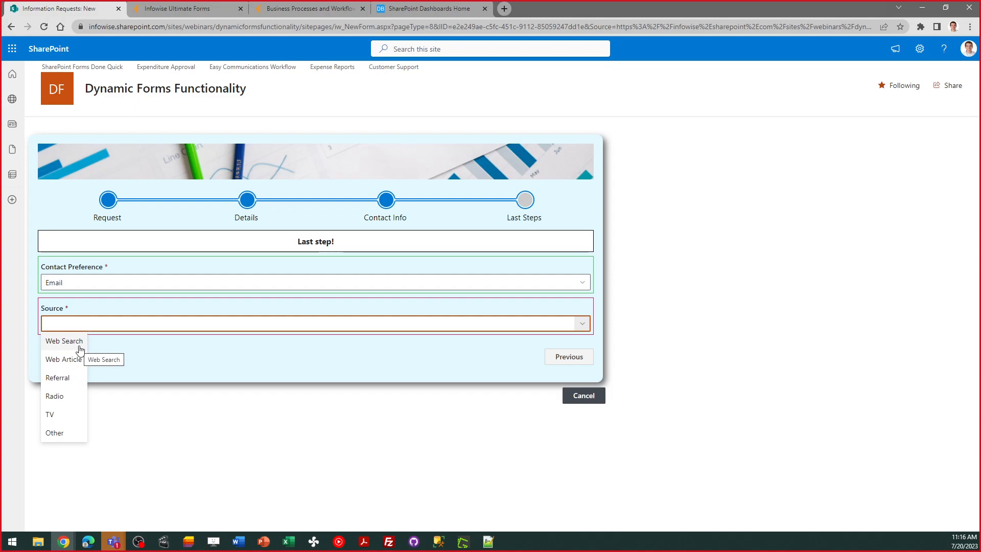
click(80, 341)
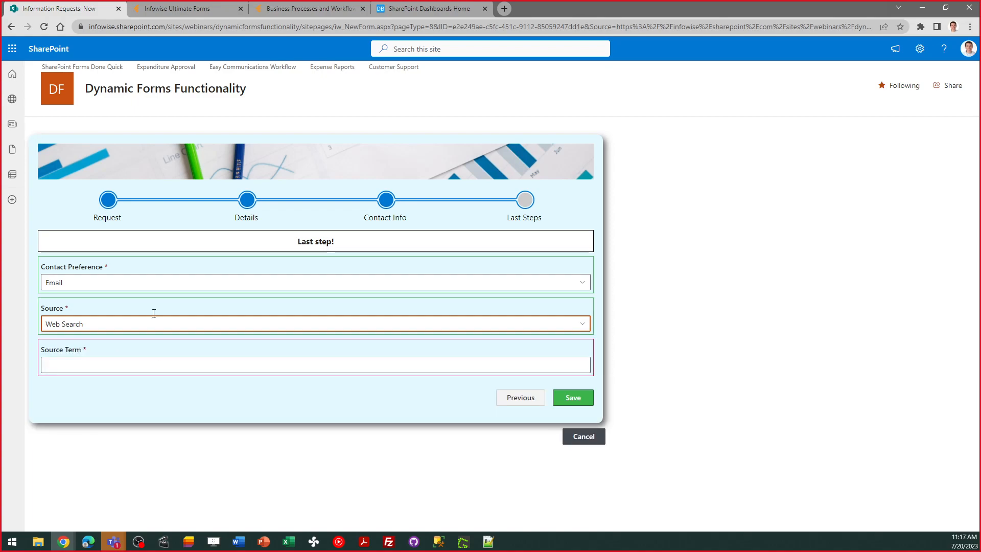
click(124, 361)
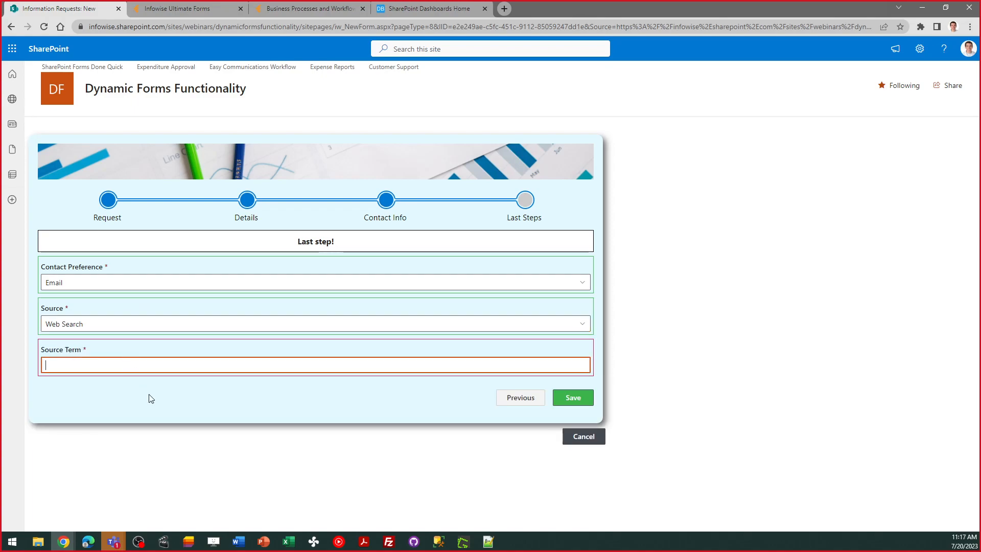
text(Com)
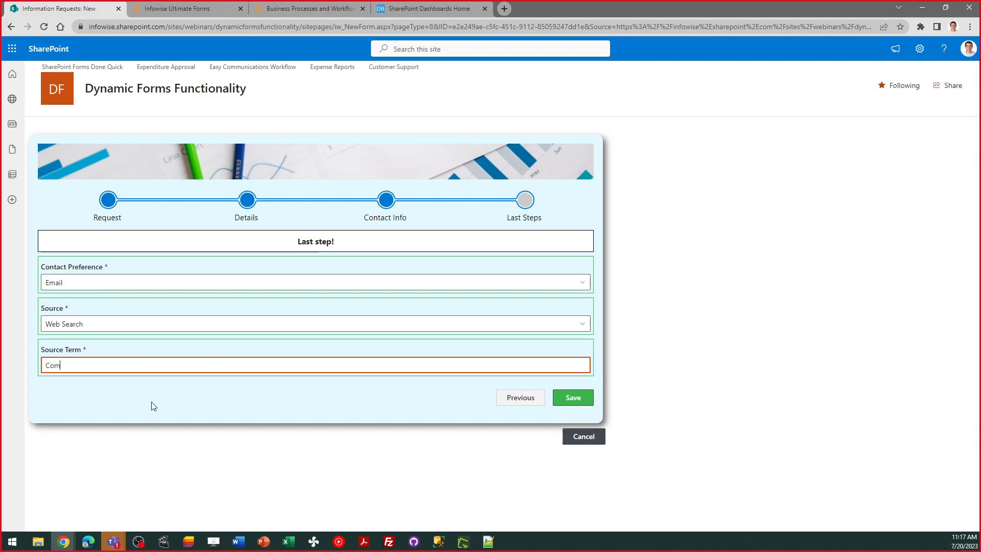
text(puter parts)
Switch the source to Referral to check its effect on the Source Term field, and return it to Web Search
click(157, 324)
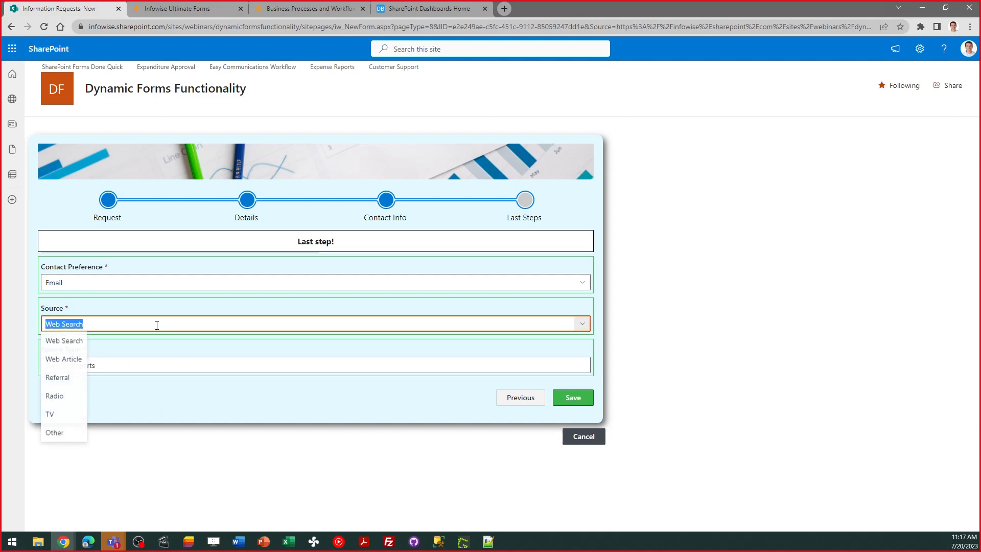
click(61, 376)
click(78, 325)
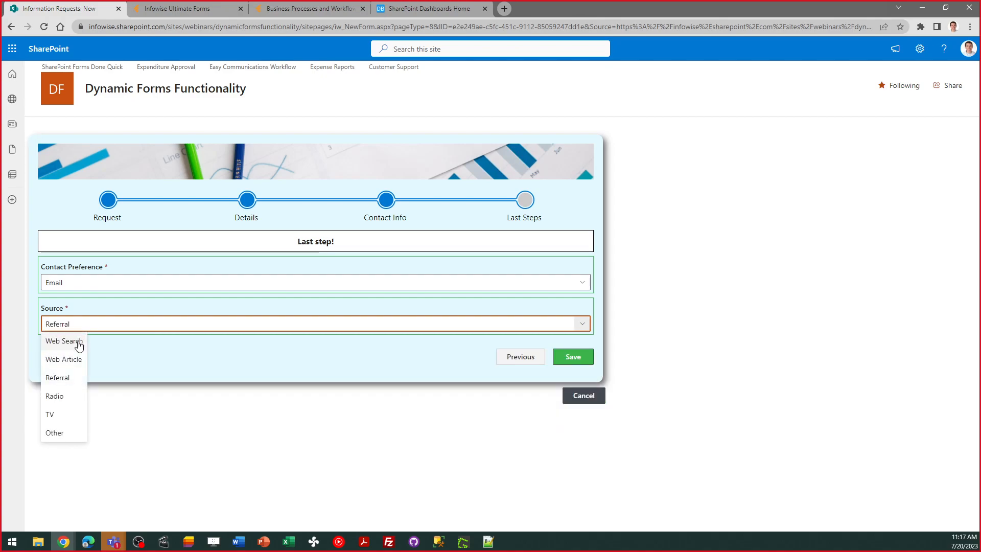
click(79, 341)
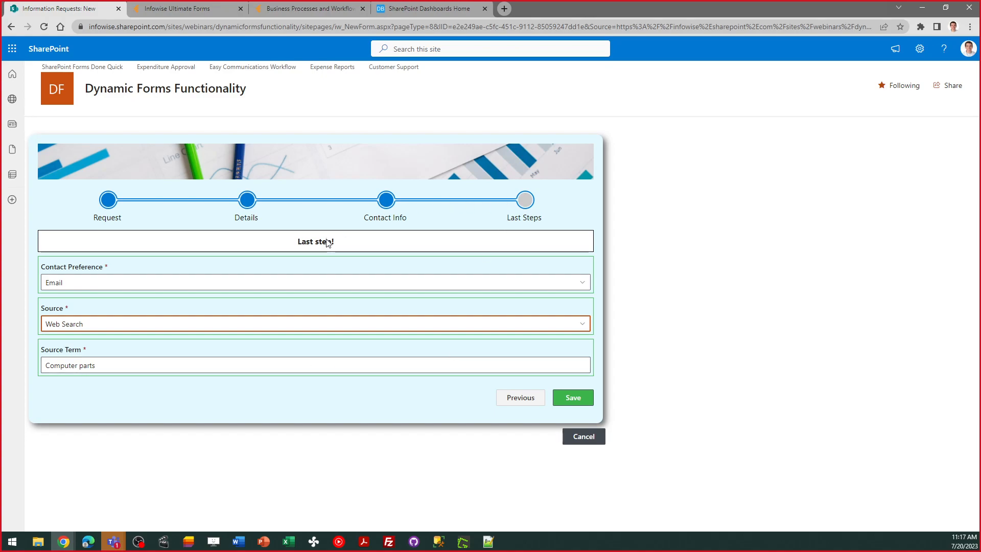
Save the information request, review the personalized thank-you message, and close it to return to the Information Requests list
click(572, 404)
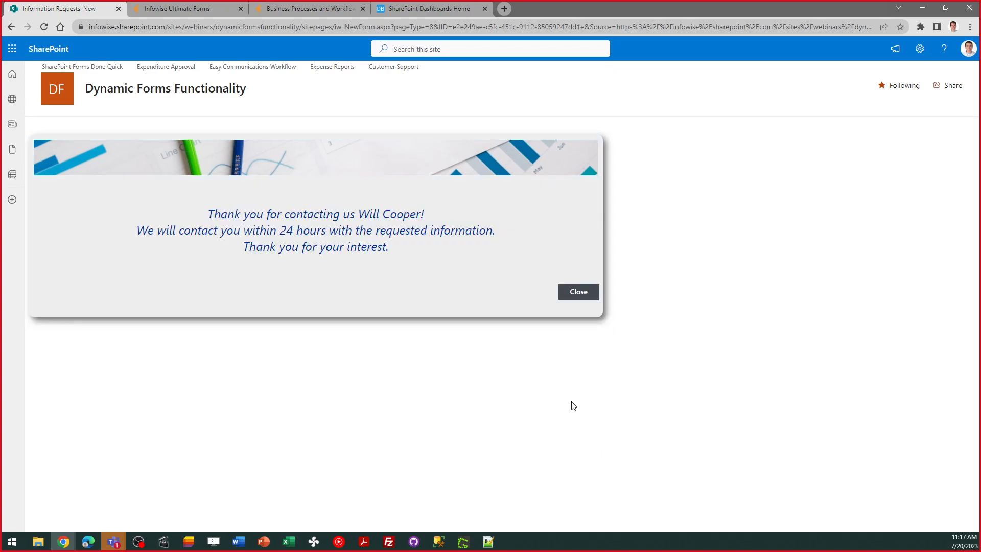
drag(409, 244, 307, 246)
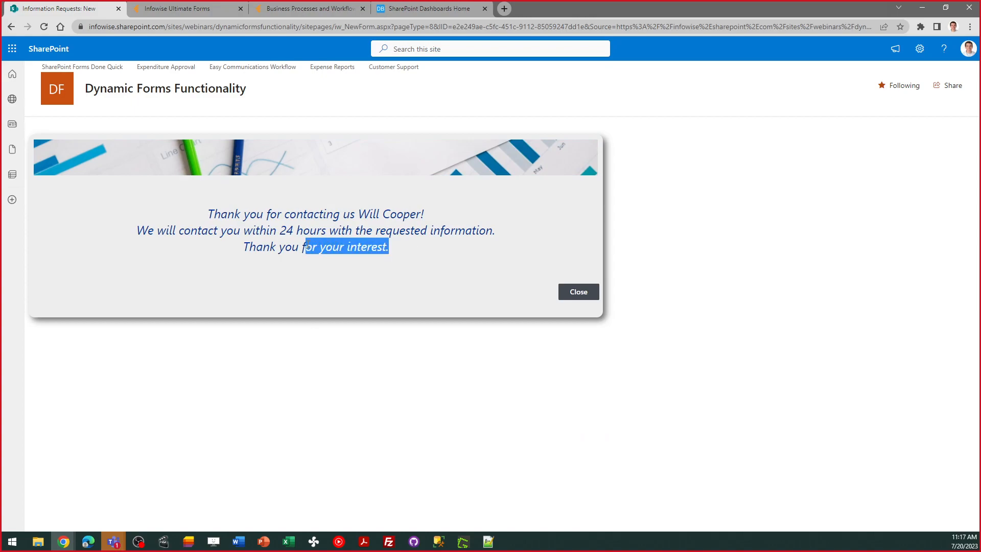
click(357, 218)
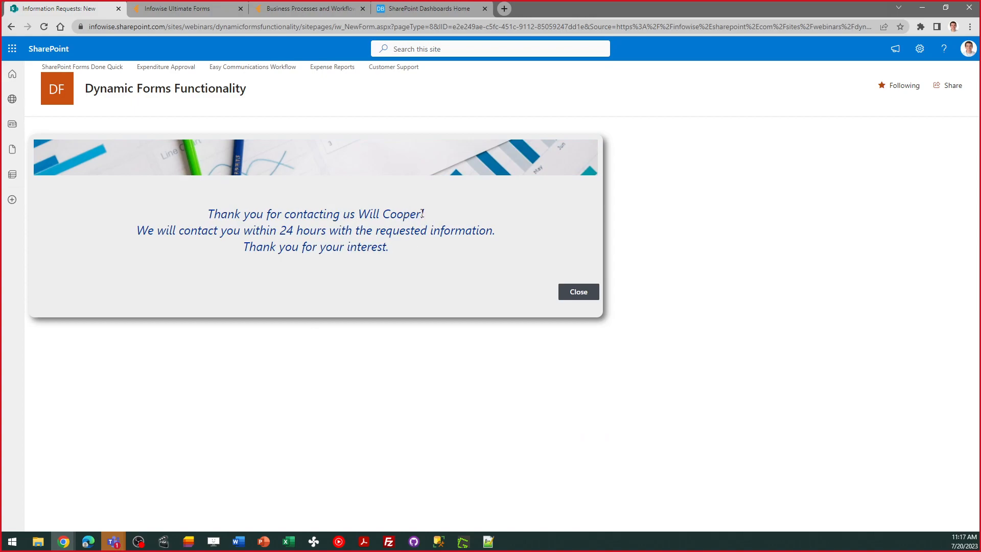
mouse_move(424, 213)
mouse_down()
mouse_move(370, 214)
mouse_move(422, 218)
mouse_up()
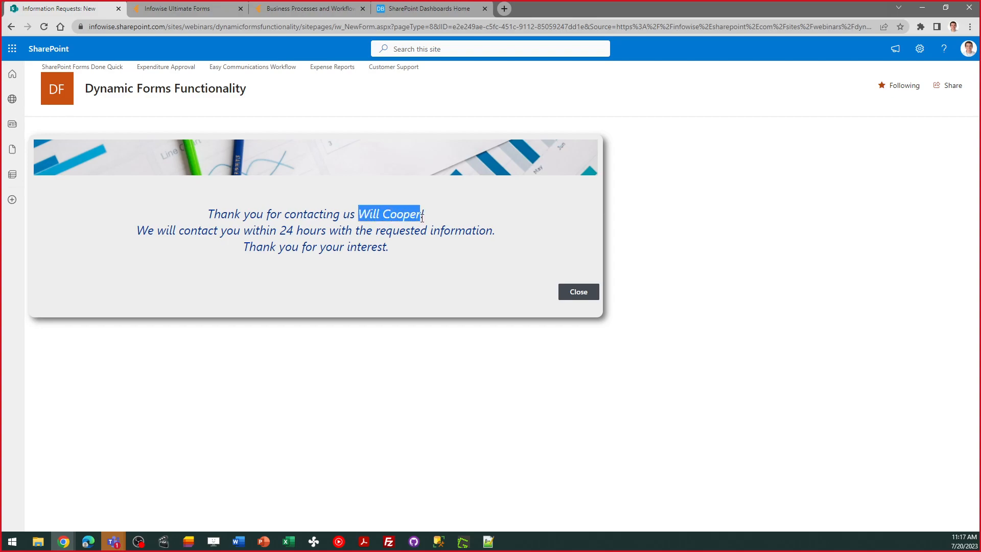
click(402, 237)
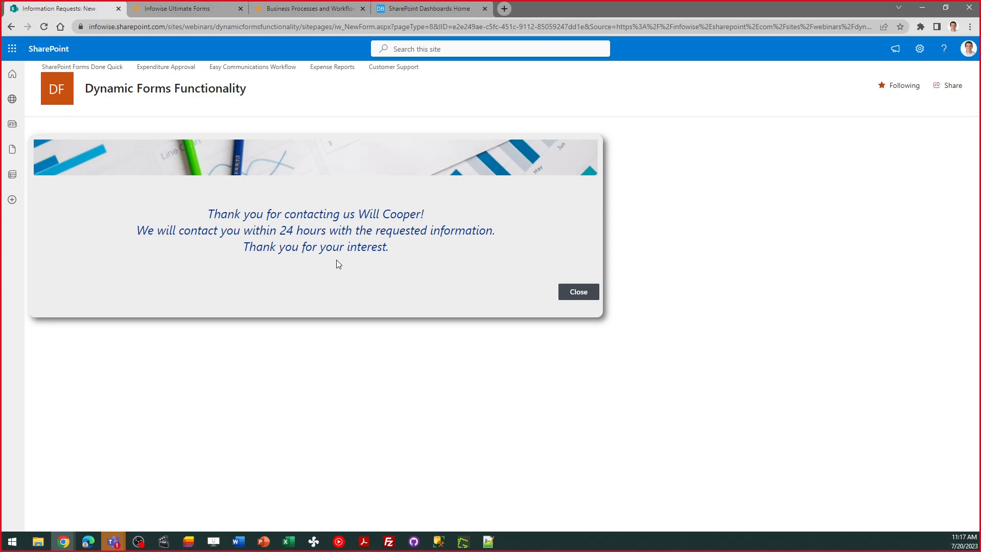
click(581, 296)
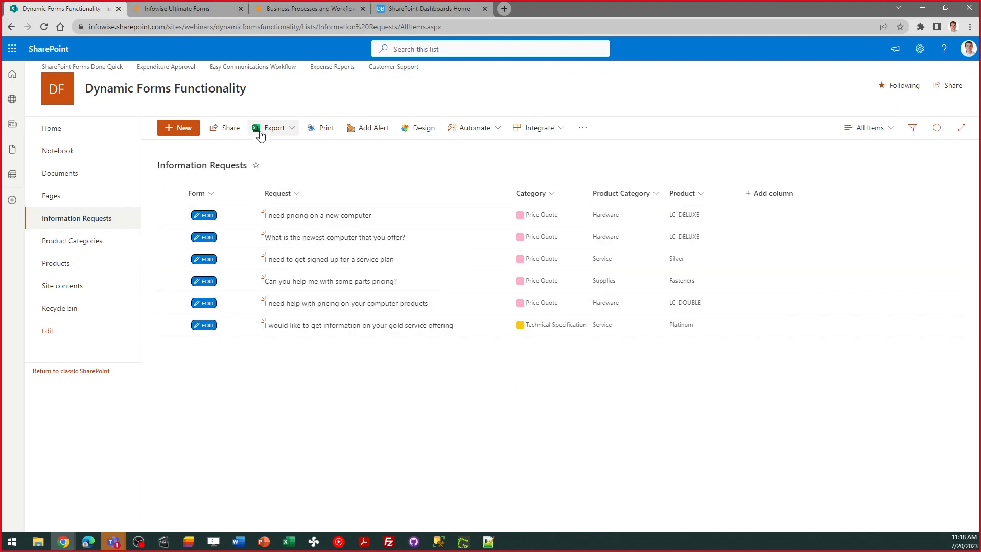
Switch to the Infowise Ultimate Forms designer for Information Requests and show the form's Request stage
click(185, 11)
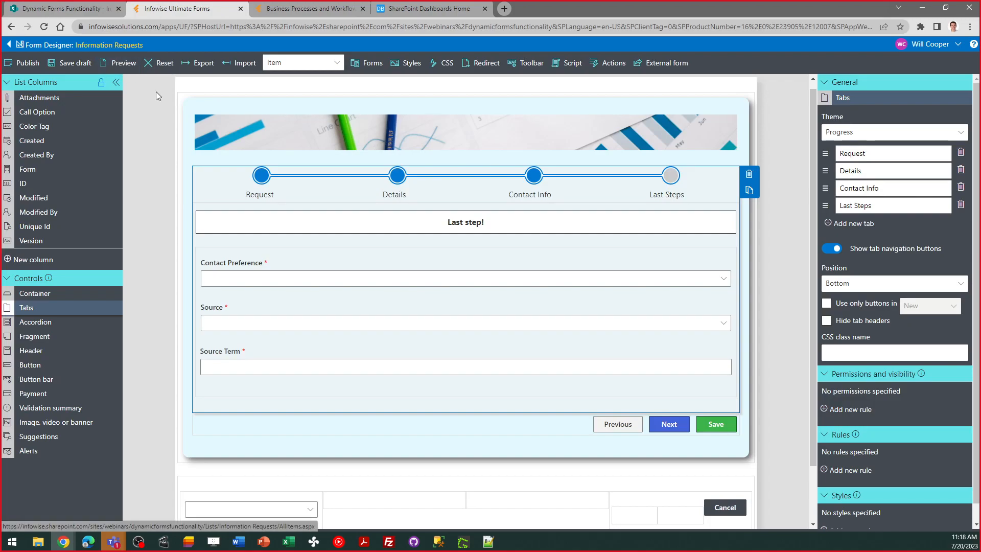
click(311, 197)
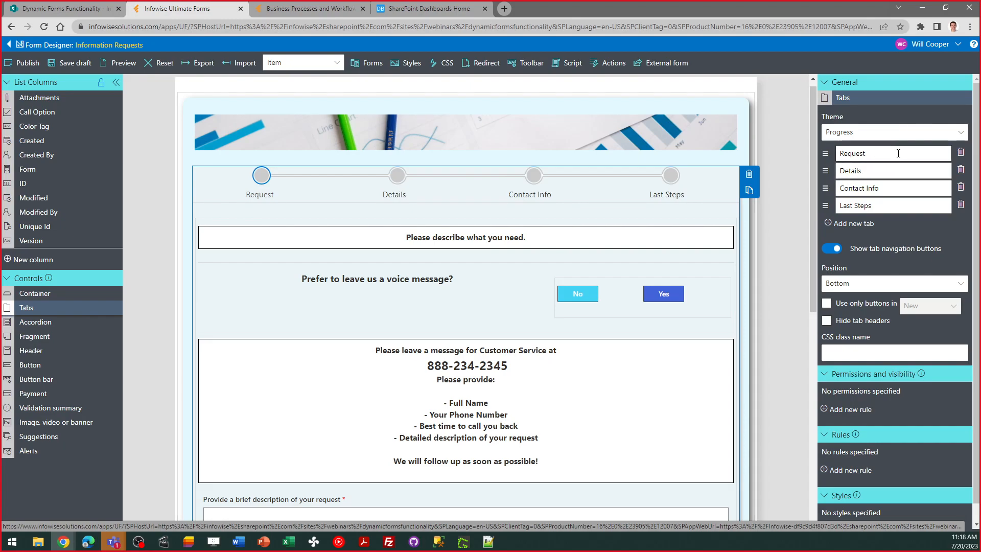
Try the Impact theme on the form's tabs, preview the Details and Request tabs, and restore the Progress theme
click(875, 133)
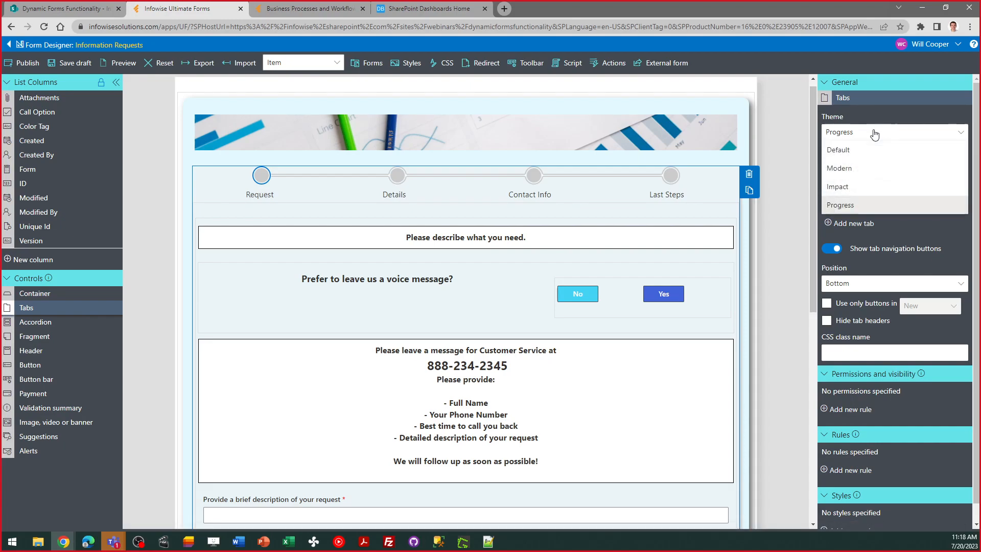
click(862, 187)
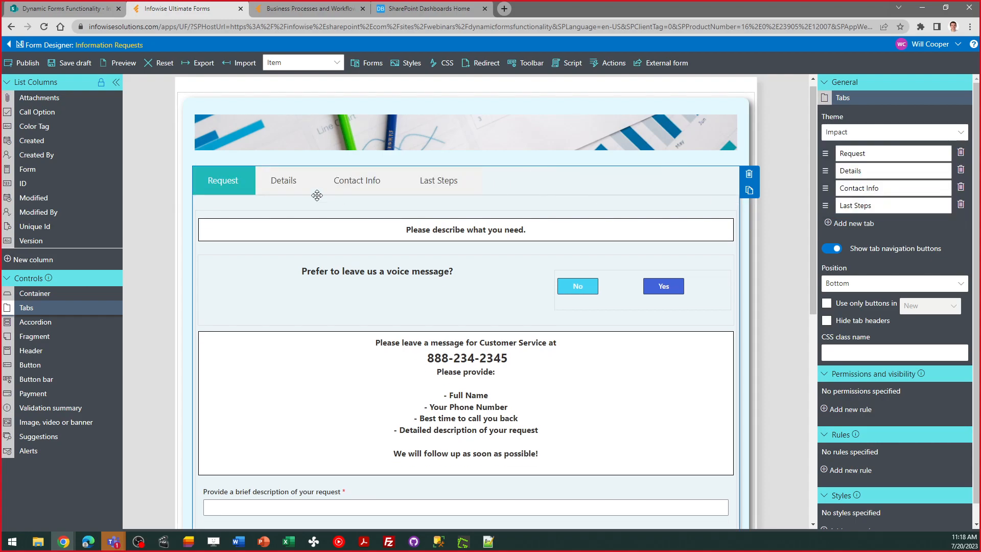
click(272, 180)
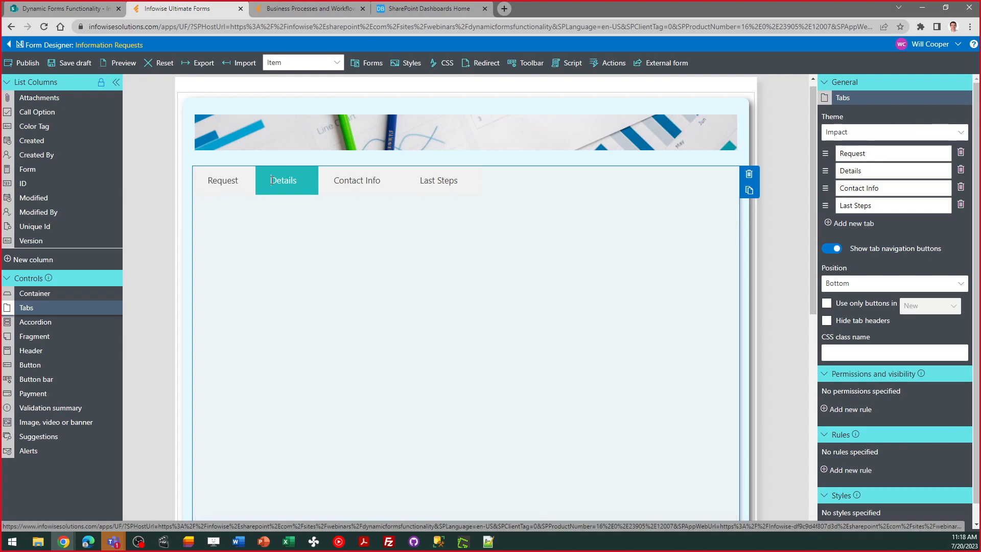
click(221, 181)
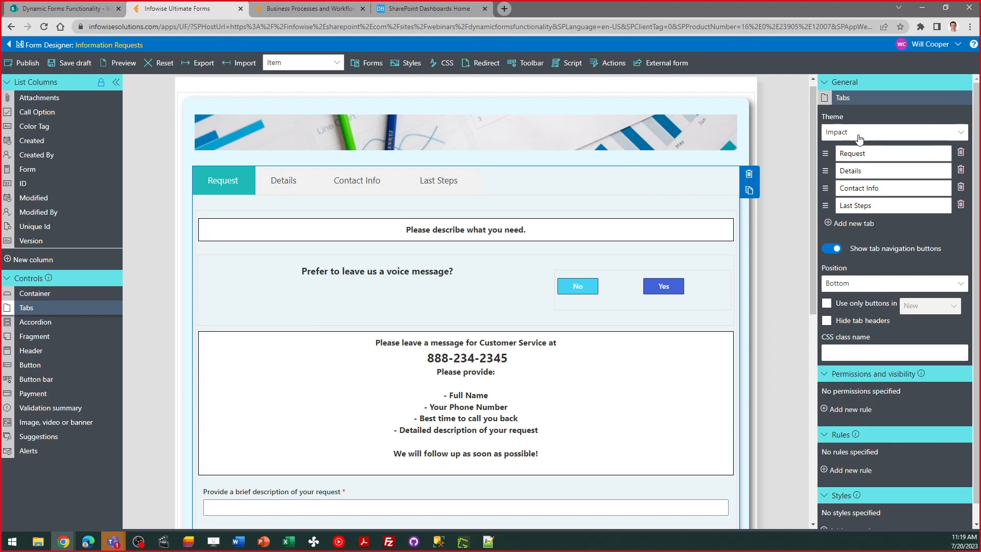
click(860, 142)
click(862, 208)
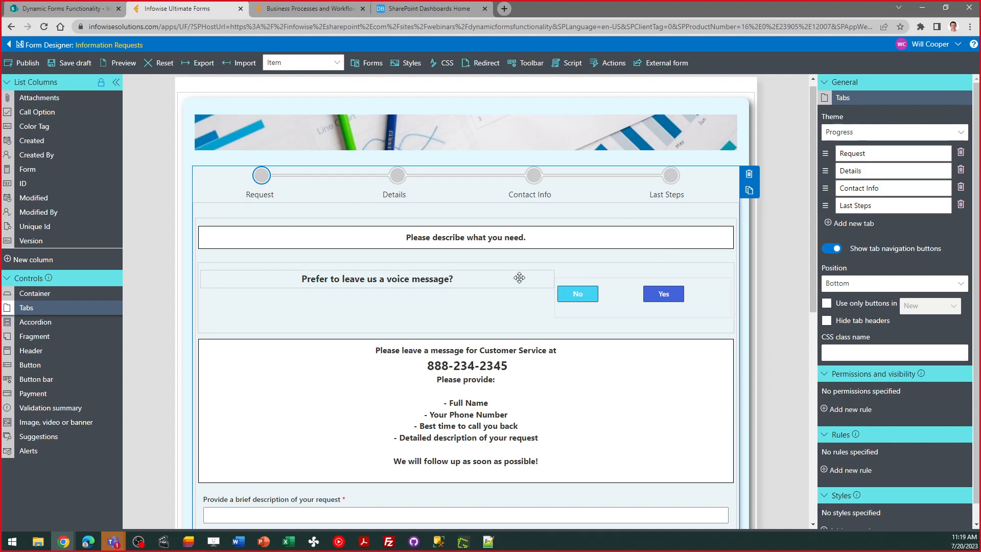
Inspect the container of the voice message question and the settings of its No button
click(515, 322)
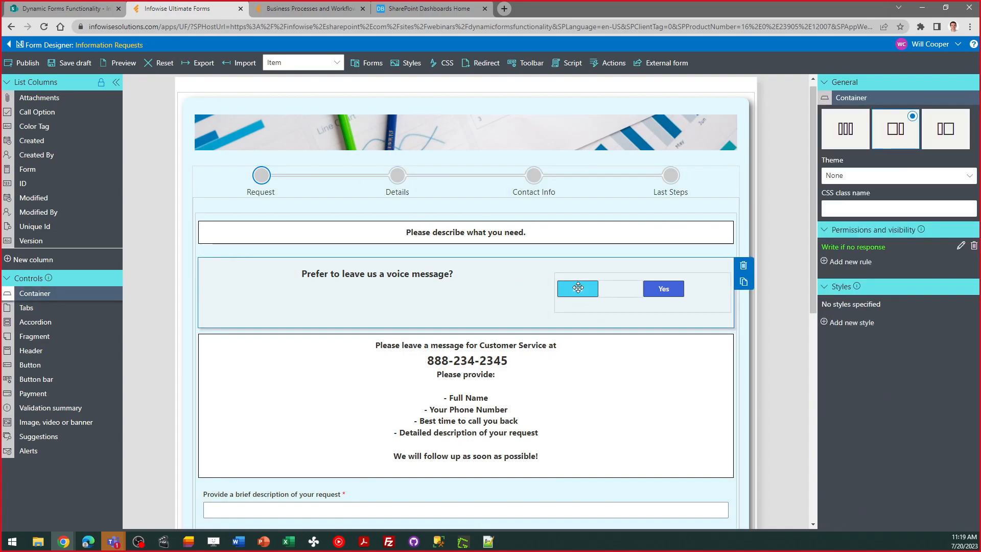
click(578, 288)
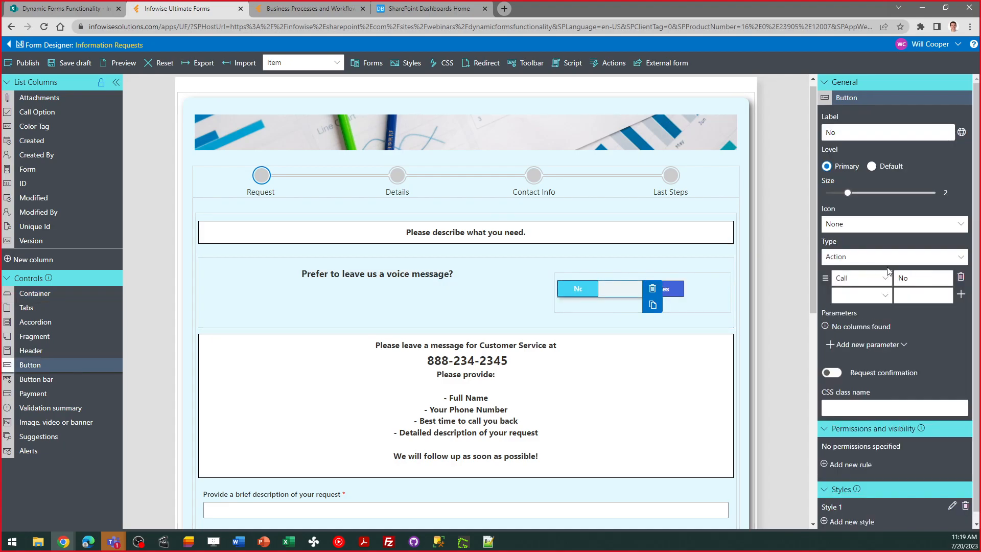
Inspect the Yes button's action settings and the "Write if no response" rule on the voice message question's container
click(679, 294)
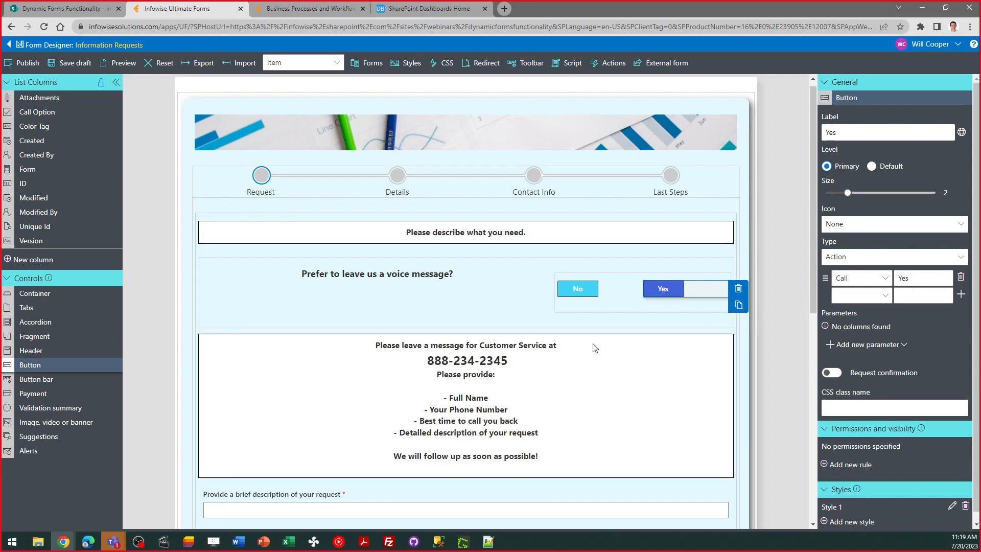
click(535, 326)
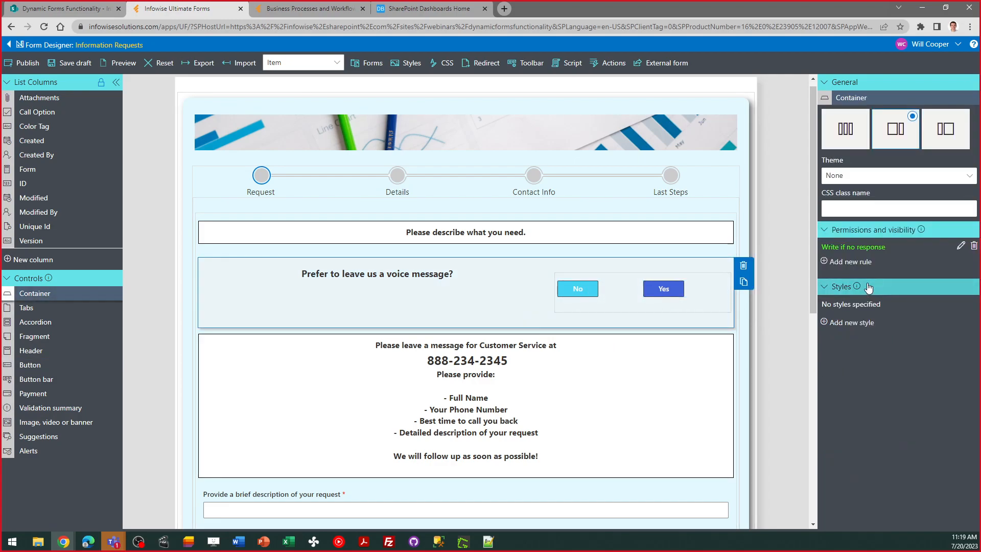
click(960, 247)
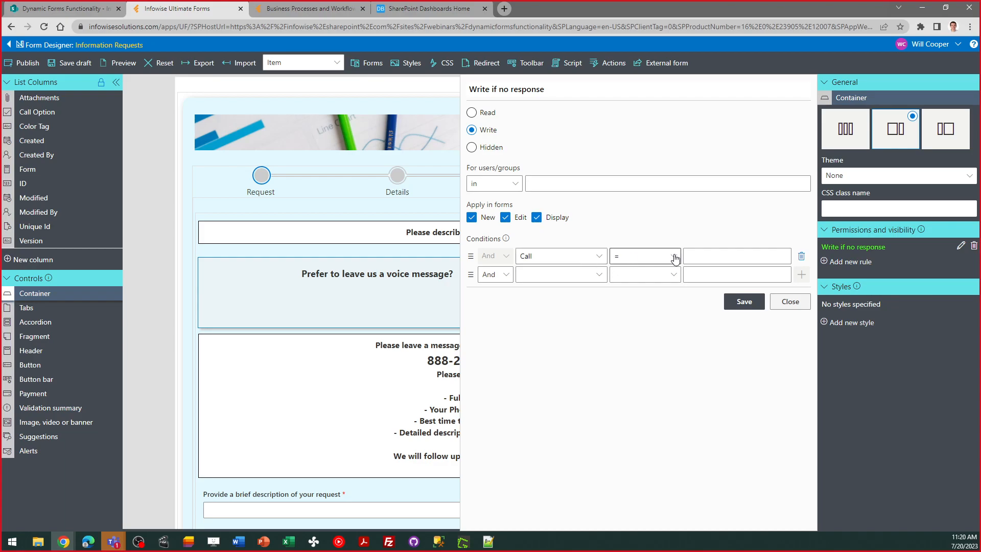
click(793, 307)
Inspect the conditions of the "Read if Call Yes" visibility rule on the Customer Service message fragment, and close it unchanged
click(697, 402)
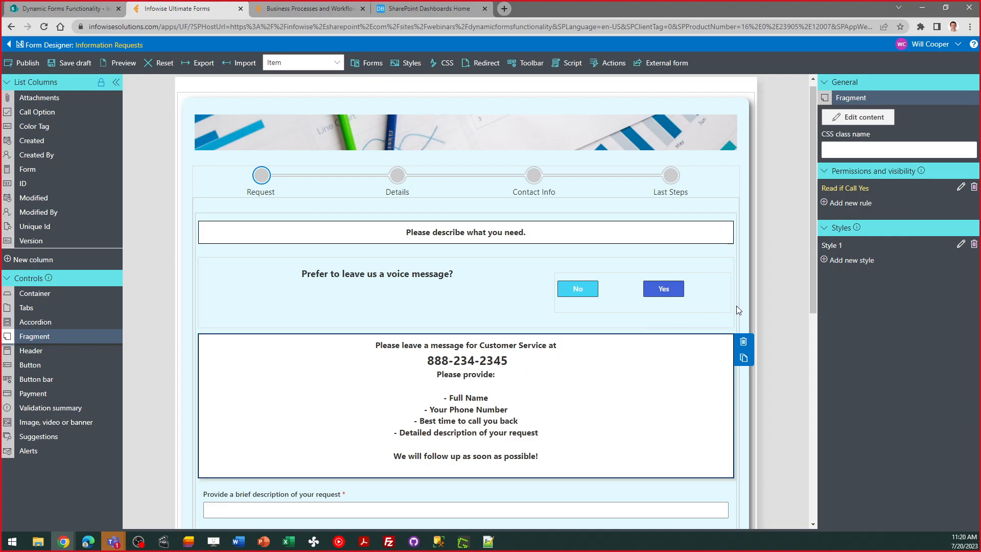
click(960, 187)
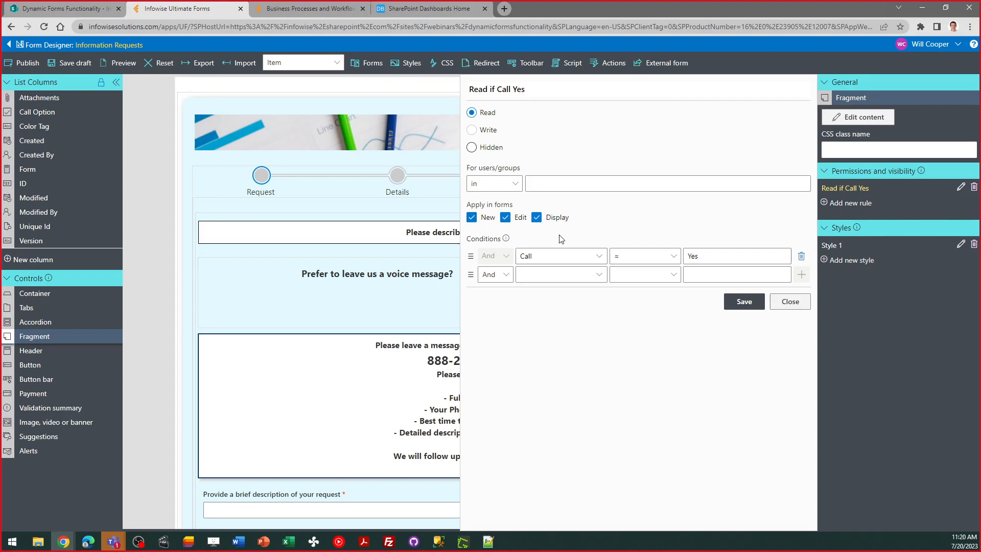
click(578, 258)
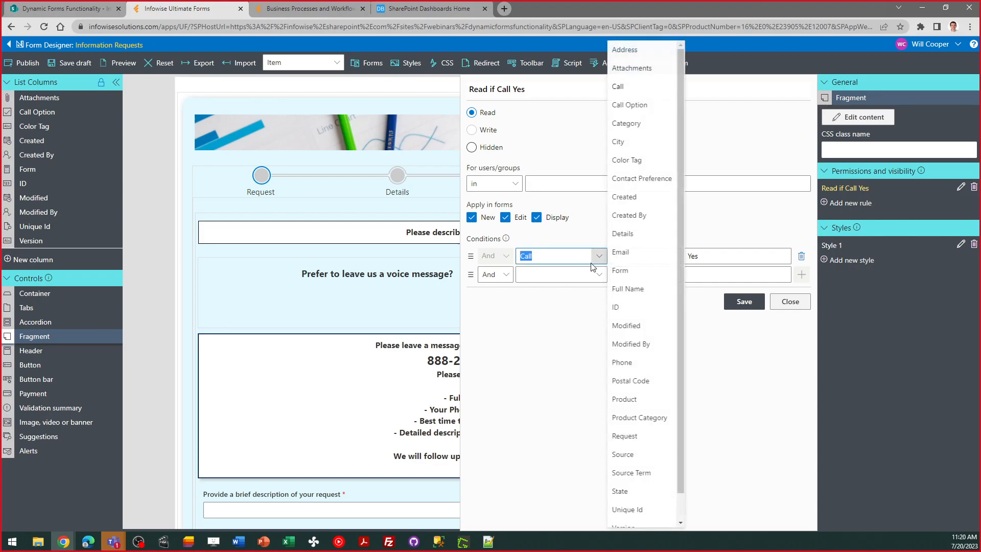
click(579, 324)
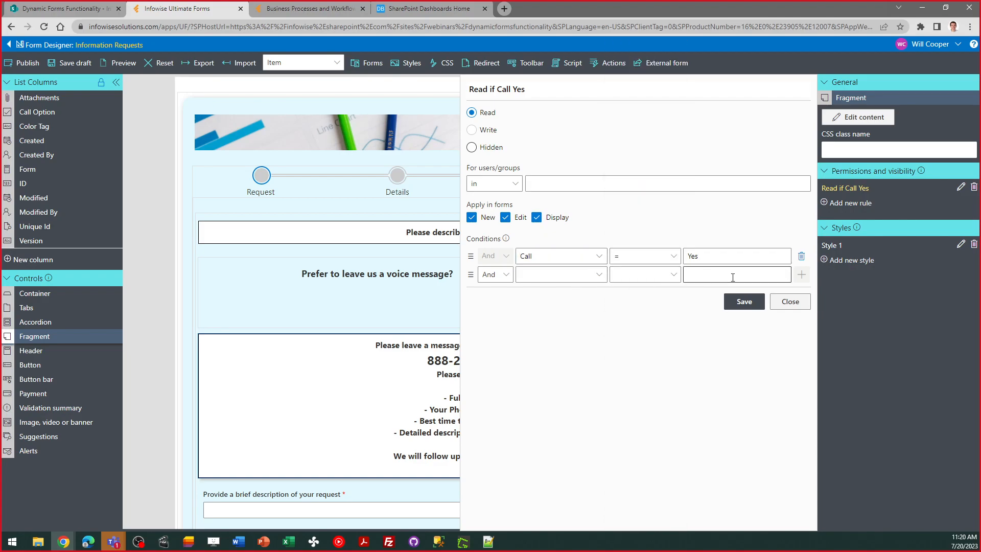
click(789, 302)
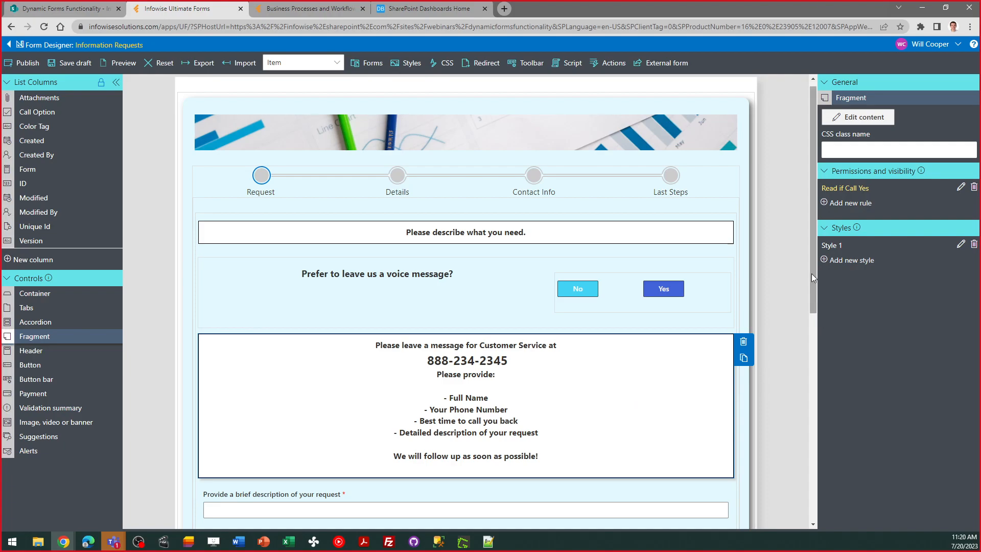
Inspect the properties of the brief request description field and the border and condition of its Style 1
drag(811, 274, 830, 378)
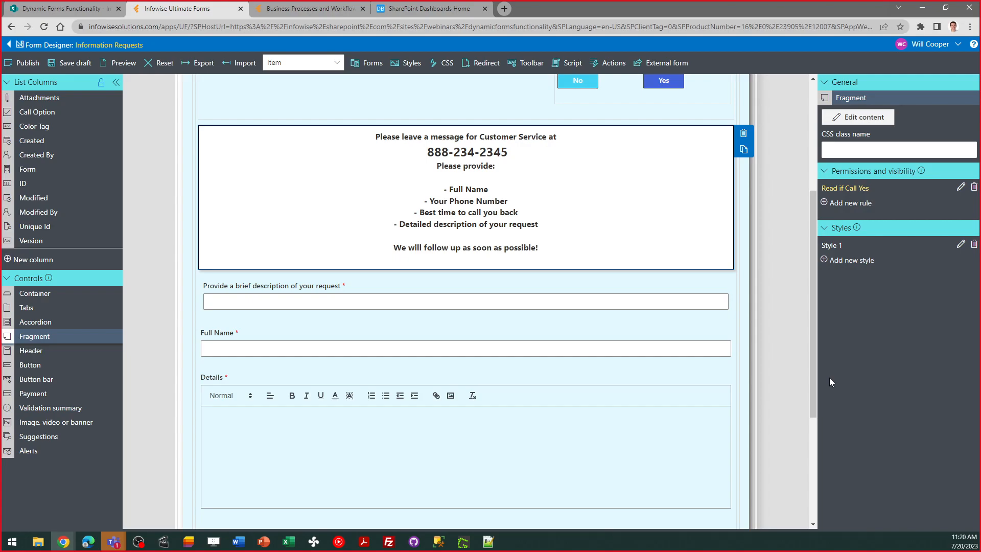
click(643, 306)
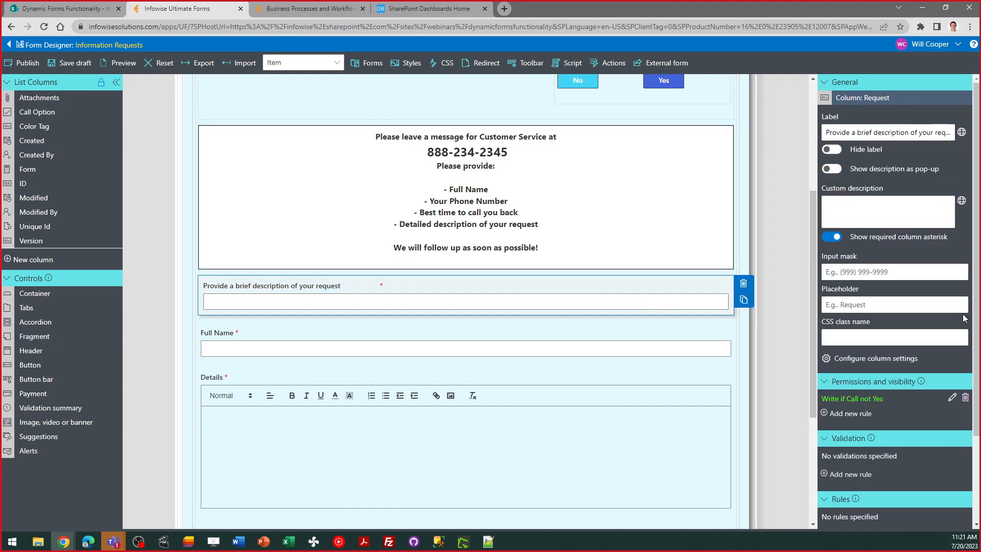
scroll(977, 305, down, 3)
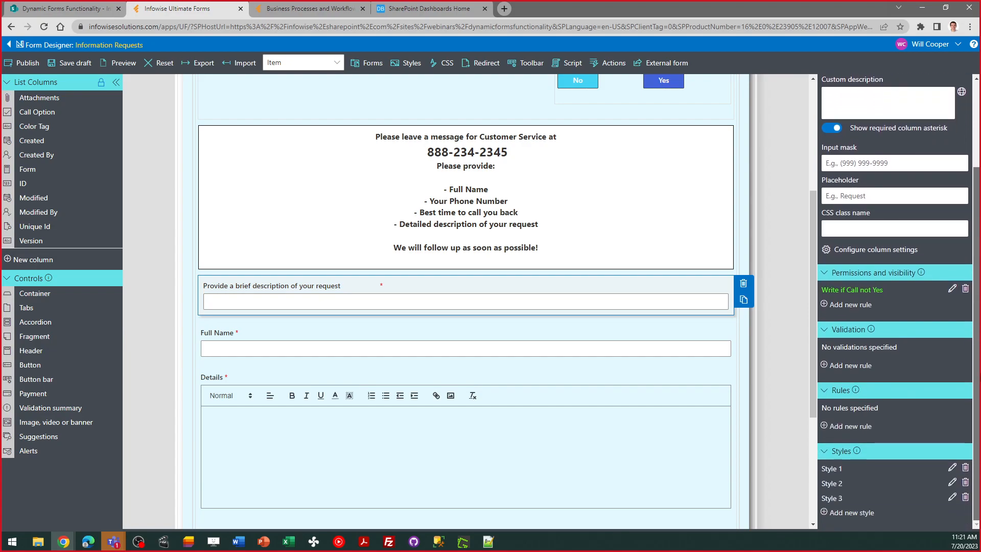
click(952, 468)
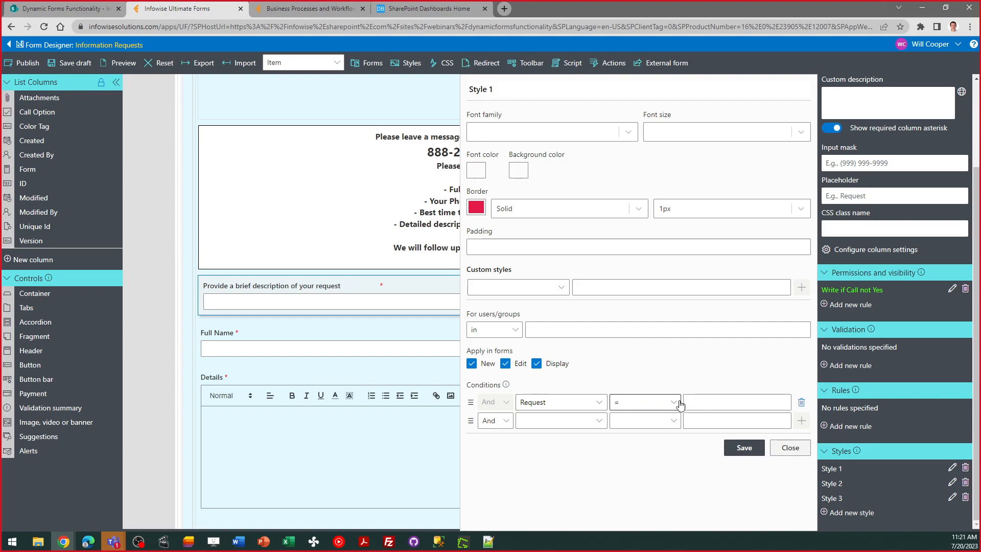
click(788, 450)
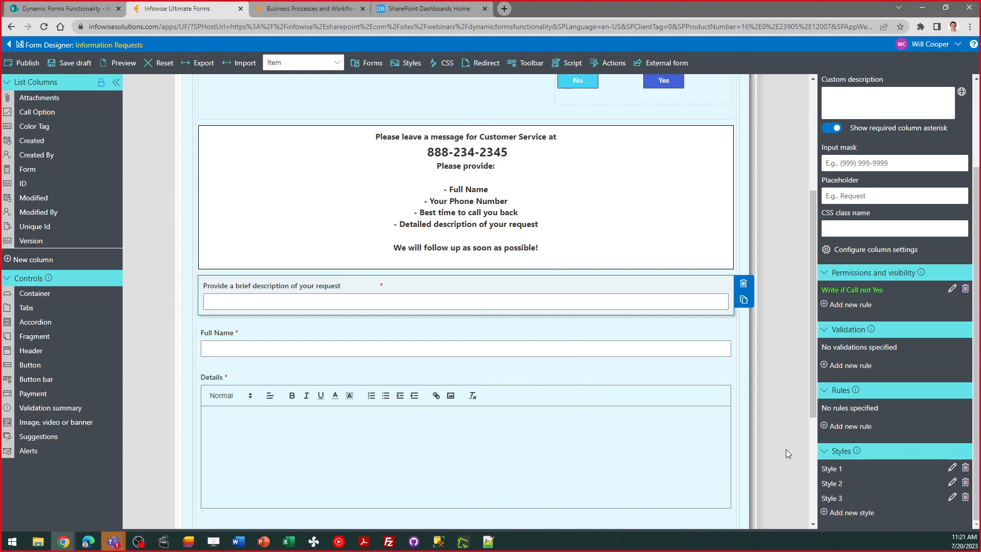
Try bfef45 as the border color in Style 2 of the request description field, and close the style without saving
click(953, 483)
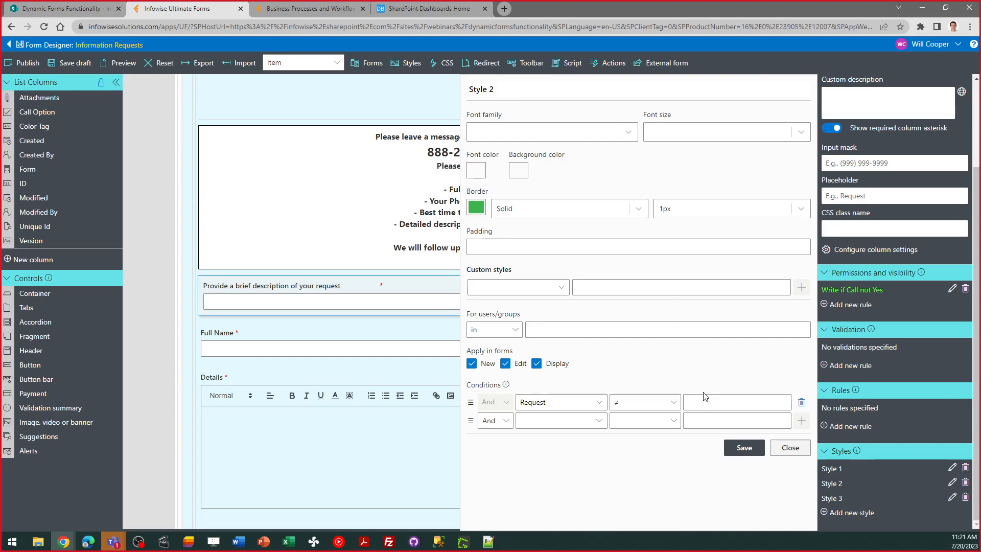
click(477, 208)
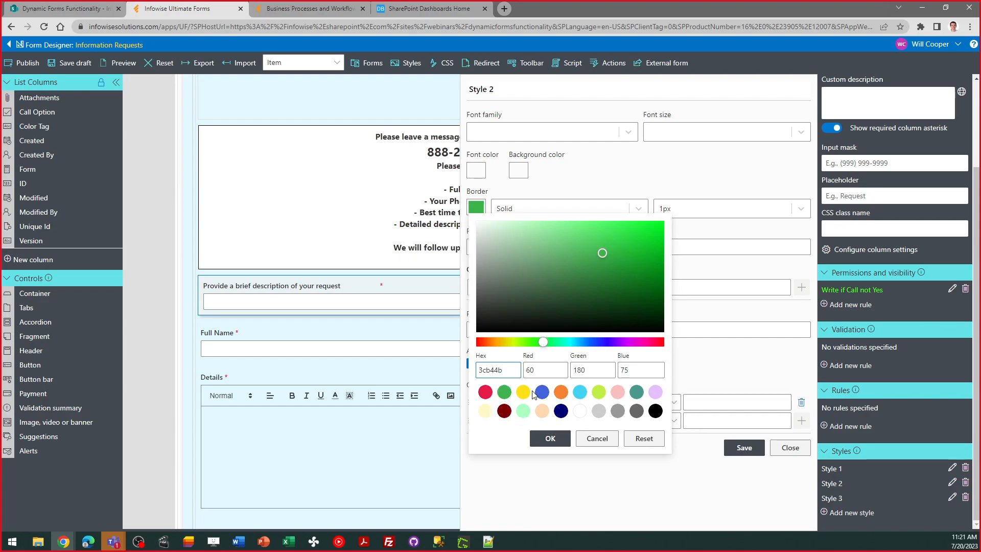
click(599, 392)
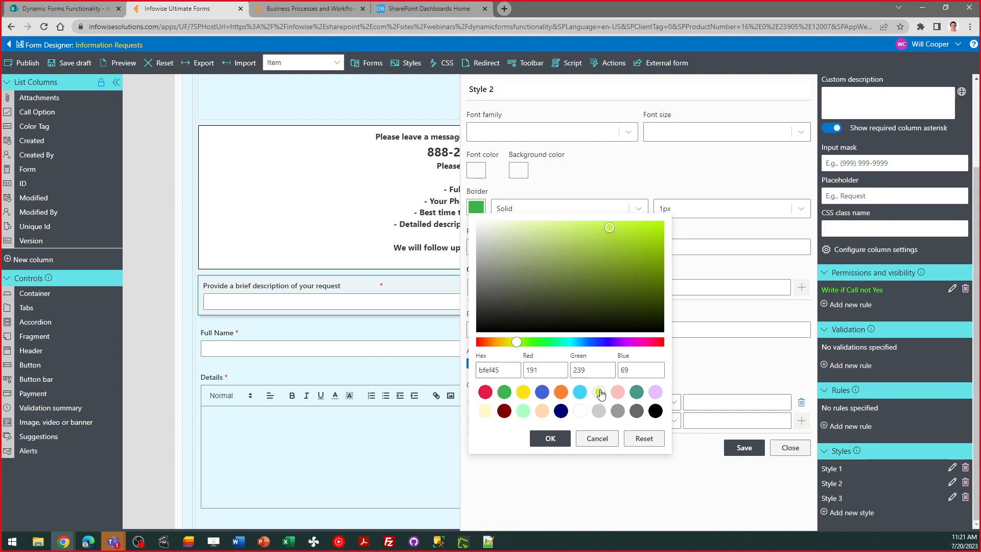
click(549, 439)
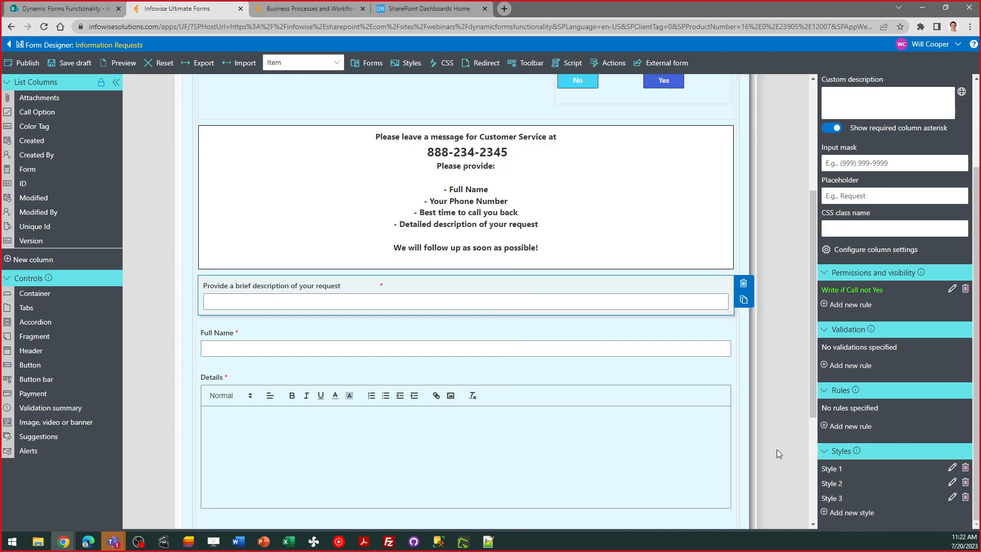
click(776, 449)
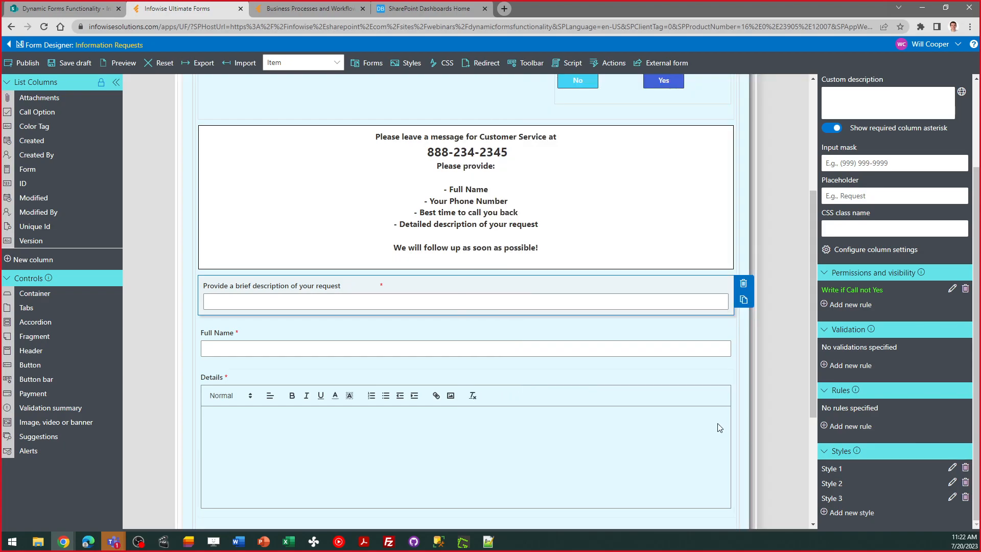
Inspect the Full Name field's rules and styles, and show the form's Details stage
click(610, 329)
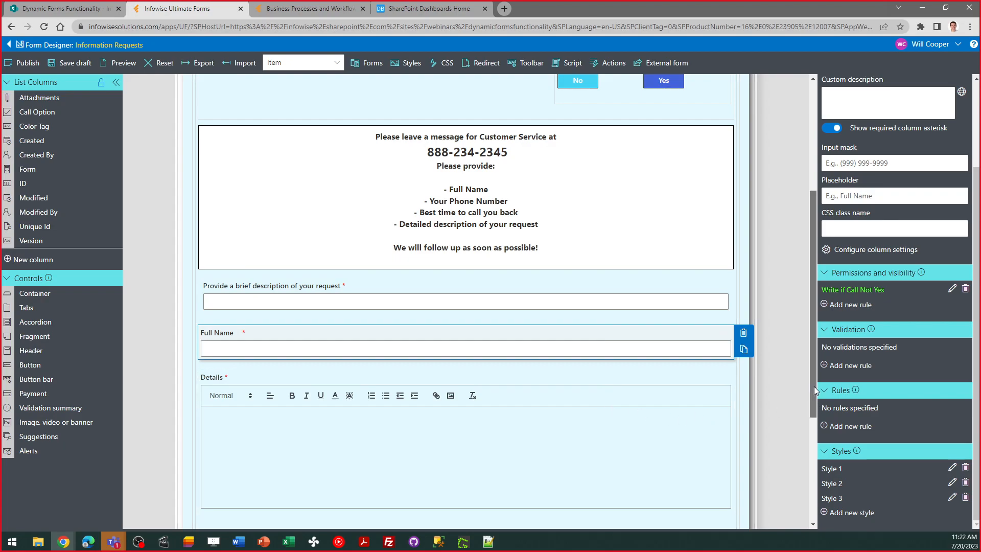
drag(814, 386, 810, 272)
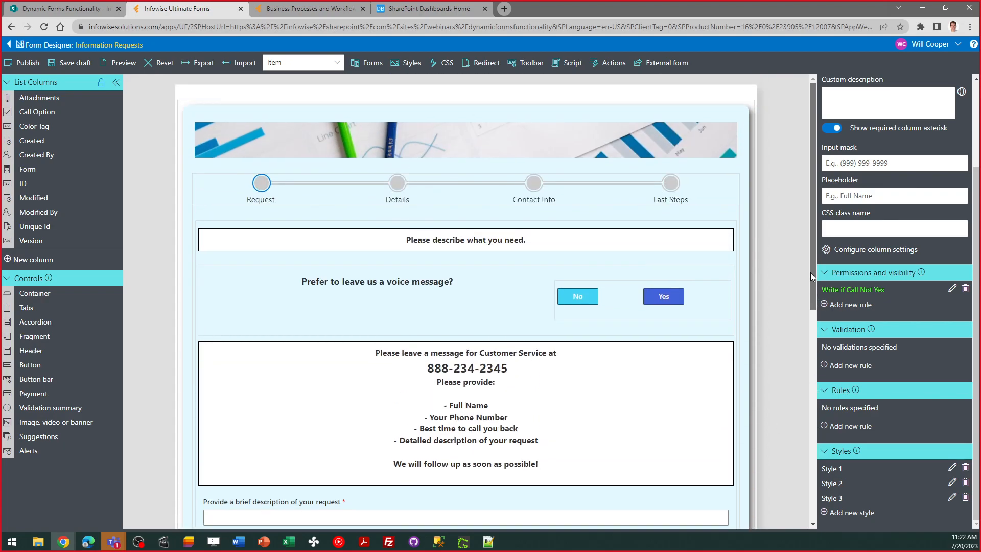
click(395, 189)
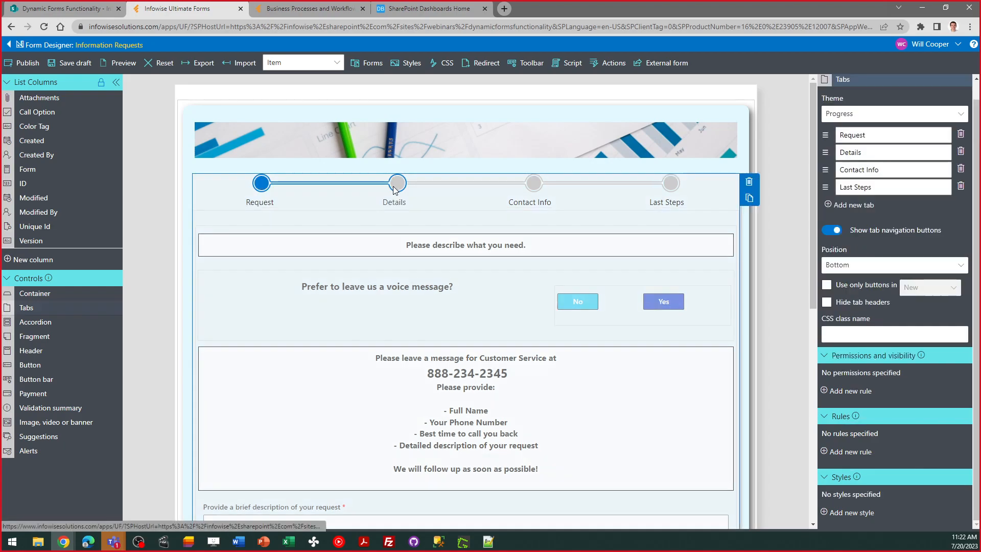
click(395, 188)
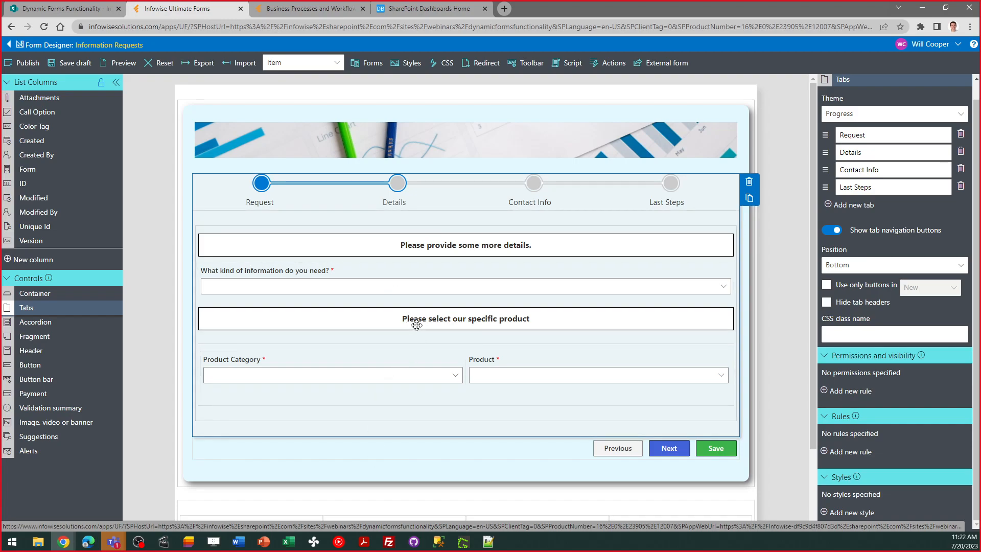
Review the column configuration and choices of the "What kind of information do you need?" field, and cancel the edit
click(389, 289)
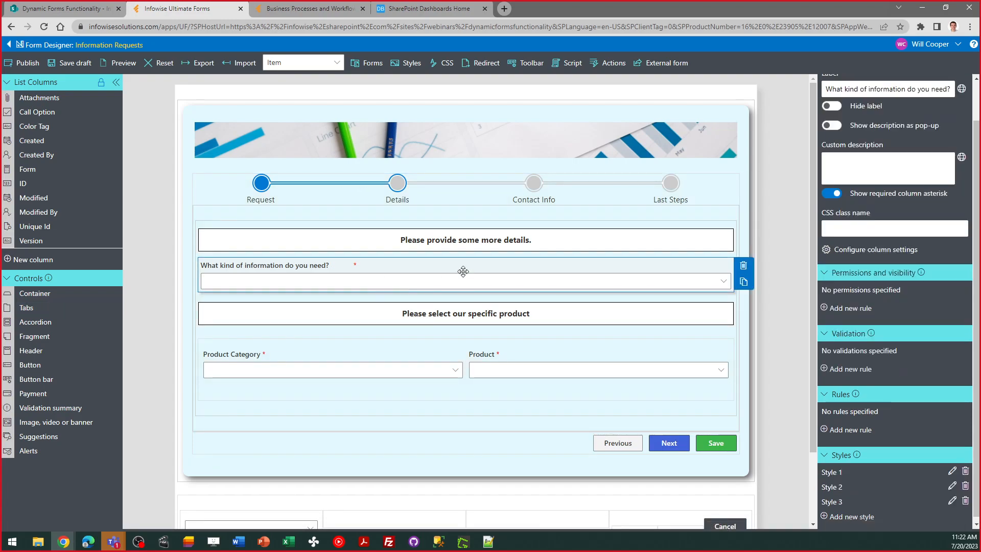
scroll(928, 164, up, 2)
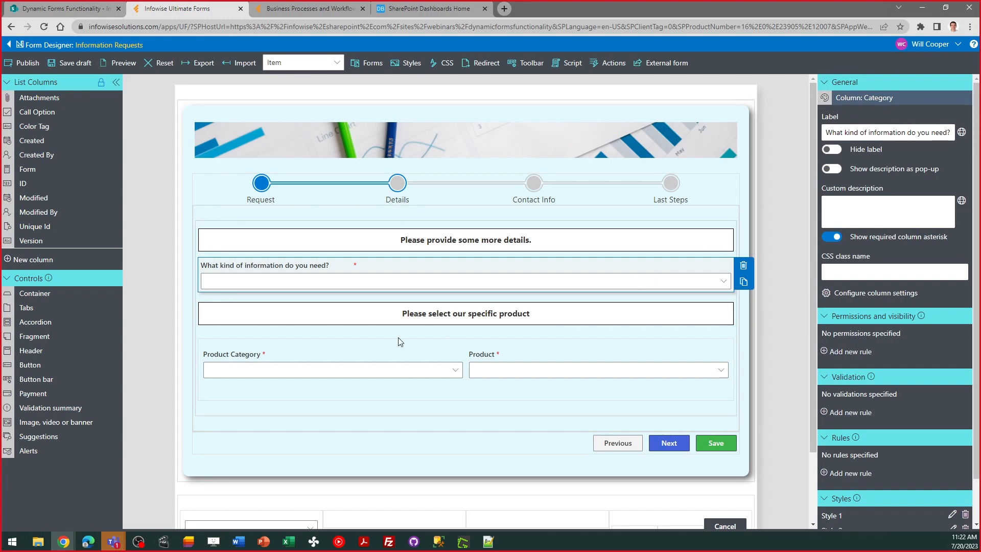
click(893, 293)
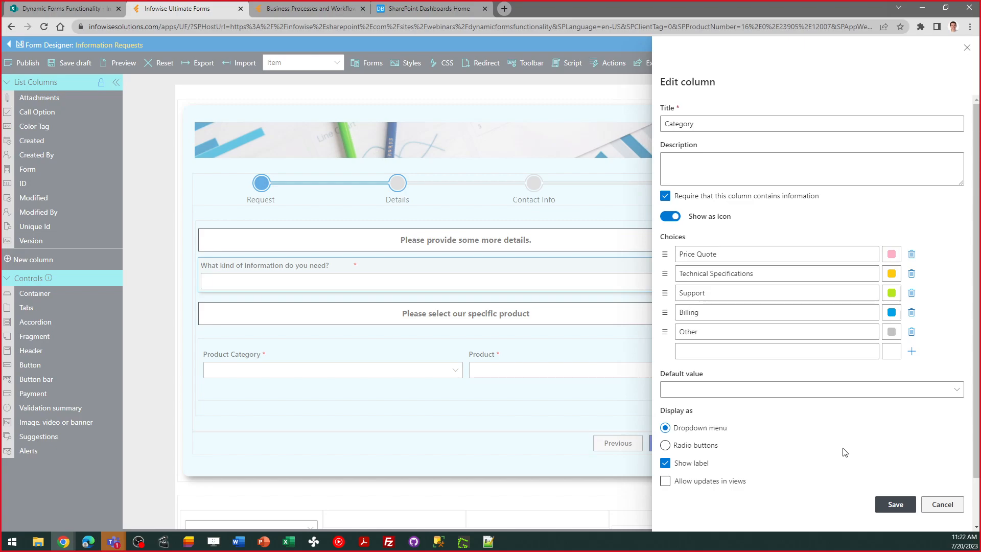
click(949, 507)
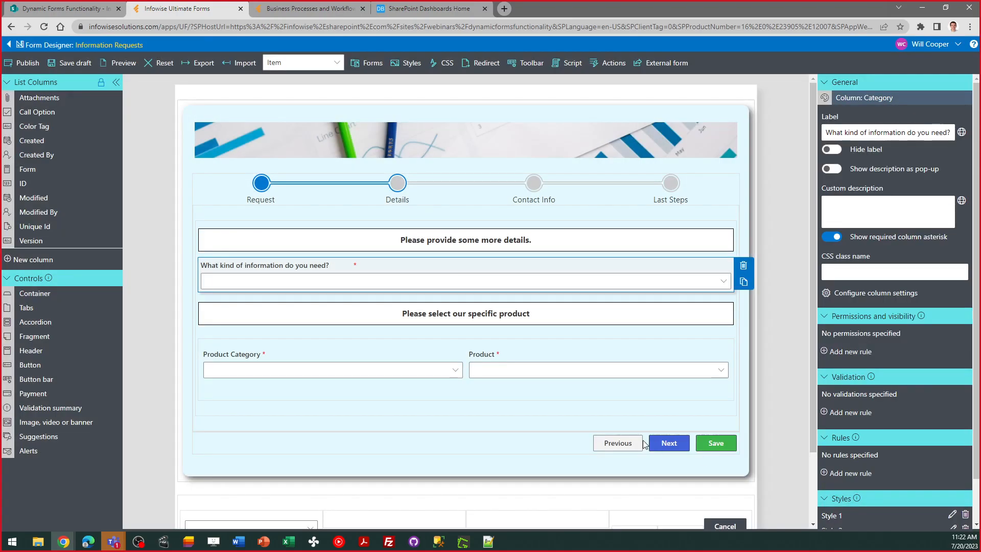
Inspect the visibility rule conditions of the "Please select our specific product" fragment and the properties of the Product Category field
click(421, 314)
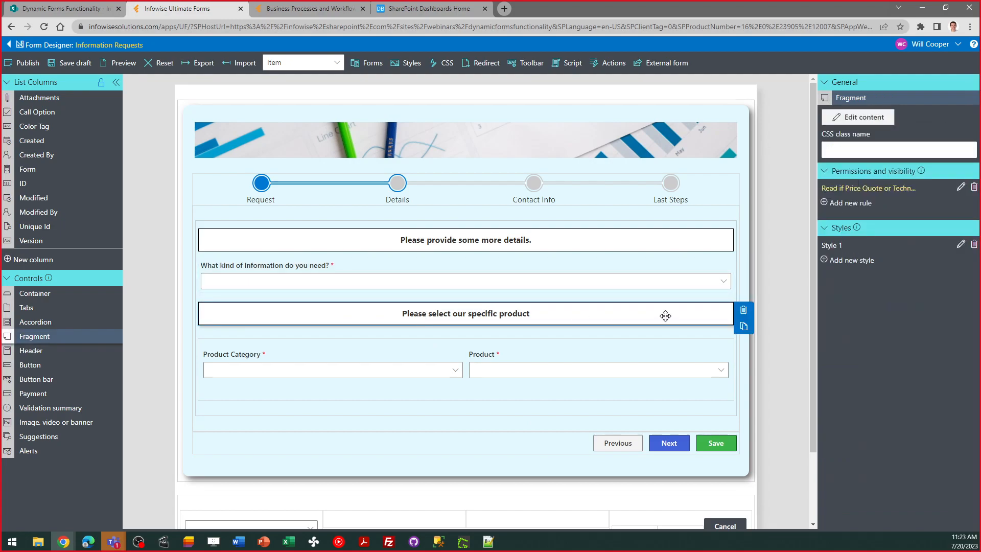
click(961, 188)
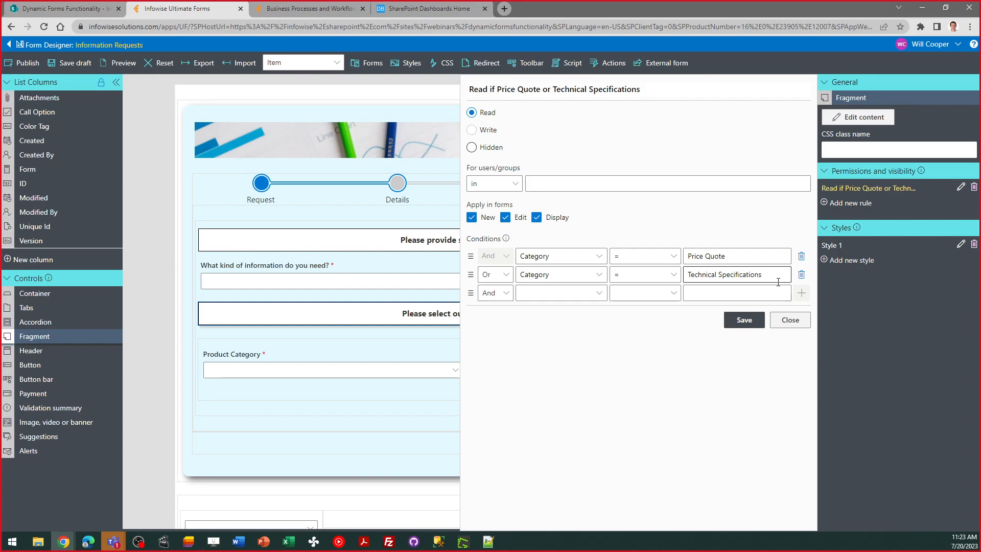
click(790, 321)
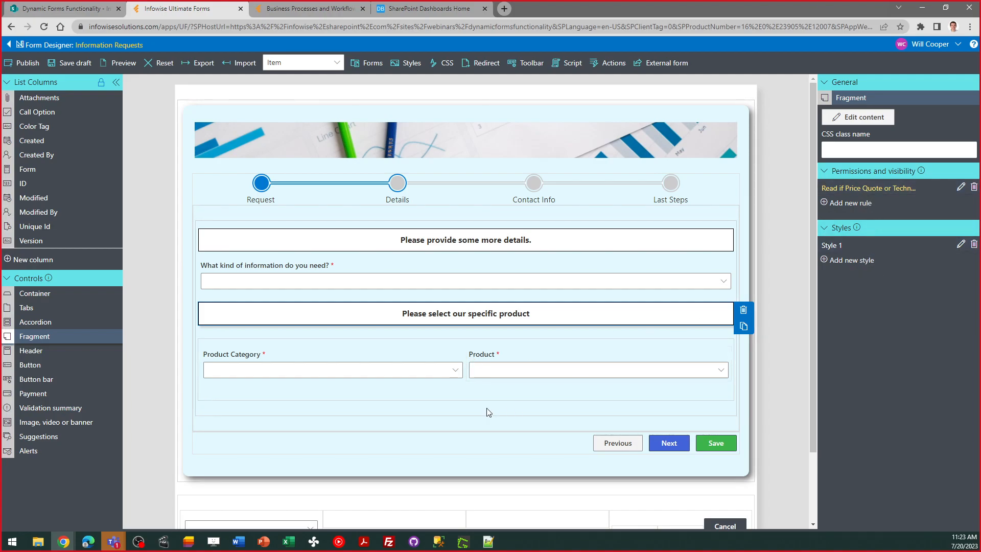
click(405, 368)
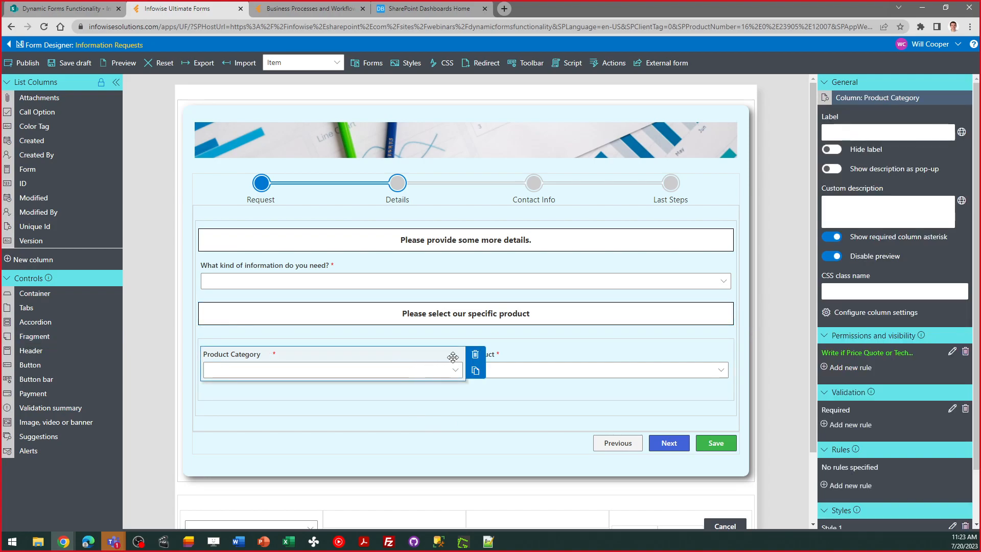
Show the Contact Info stage and inspect the column layout of the container holding City, State / Region and Postal Code
click(536, 200)
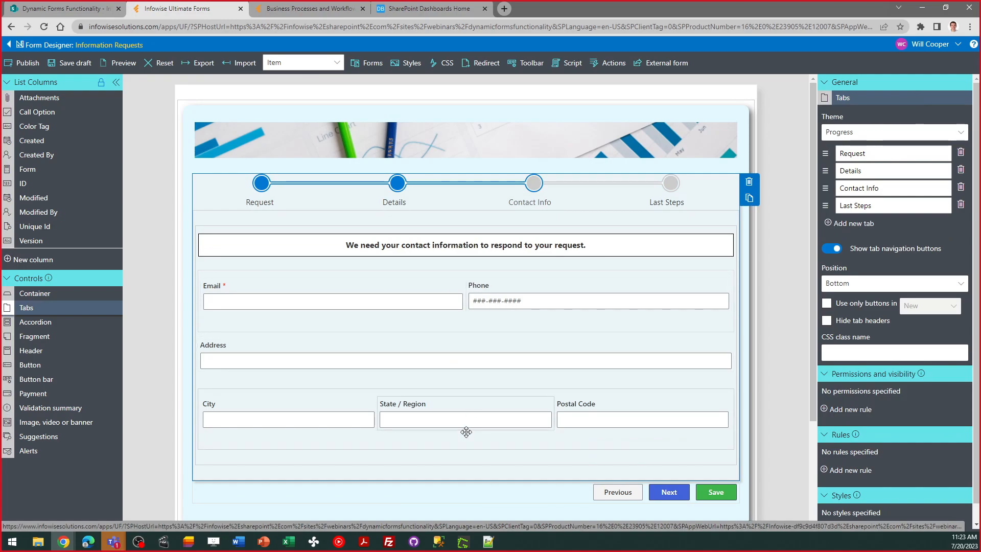
click(397, 443)
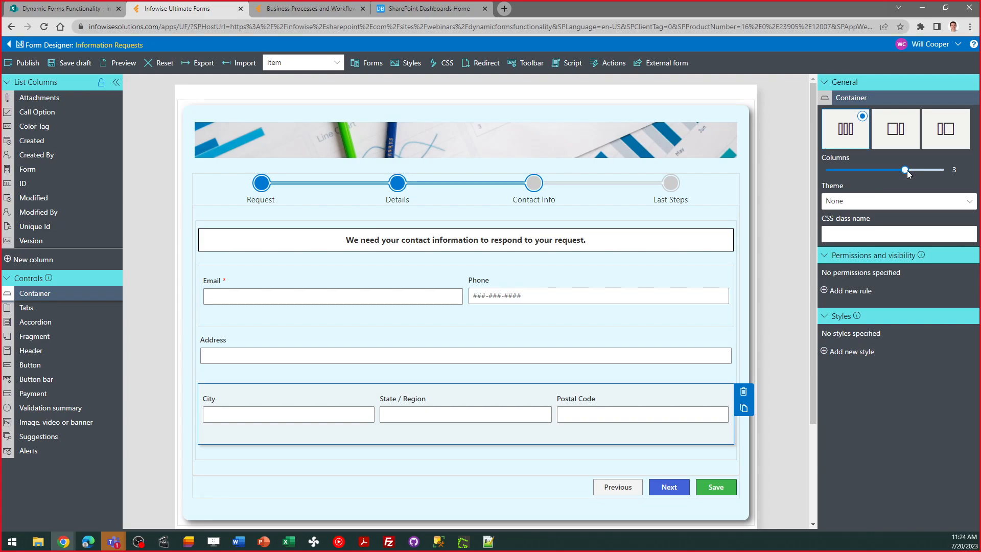
mouse_move(904, 169)
mouse_down()
mouse_move(837, 170)
mouse_move(944, 170)
mouse_move(906, 174)
mouse_up()
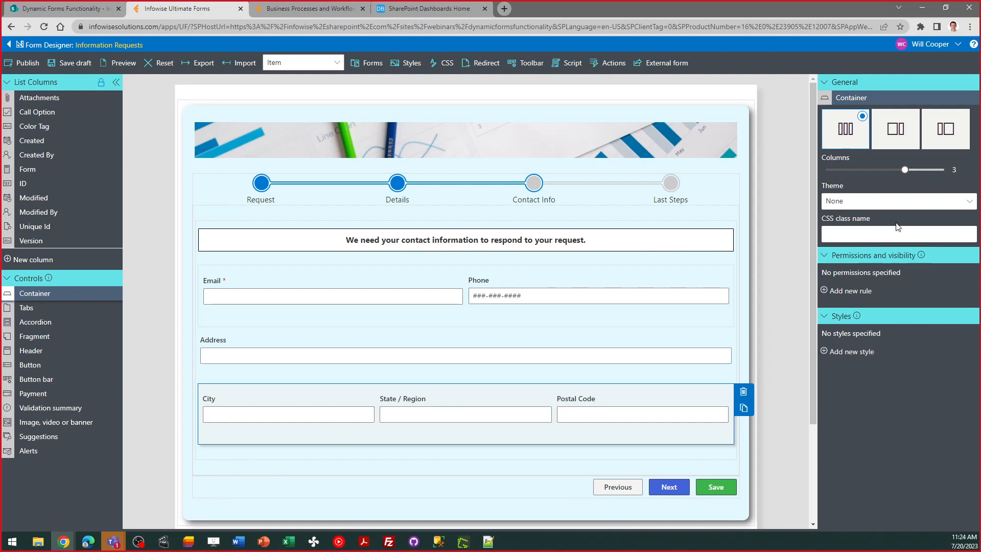
Show the Last Steps stage and inspect the settings of the form's Save button
click(675, 187)
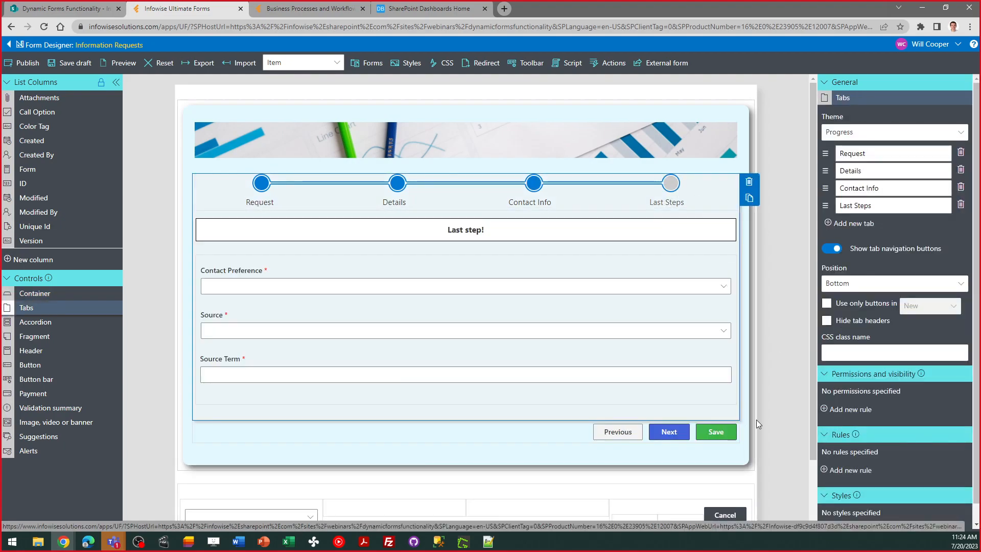
click(725, 433)
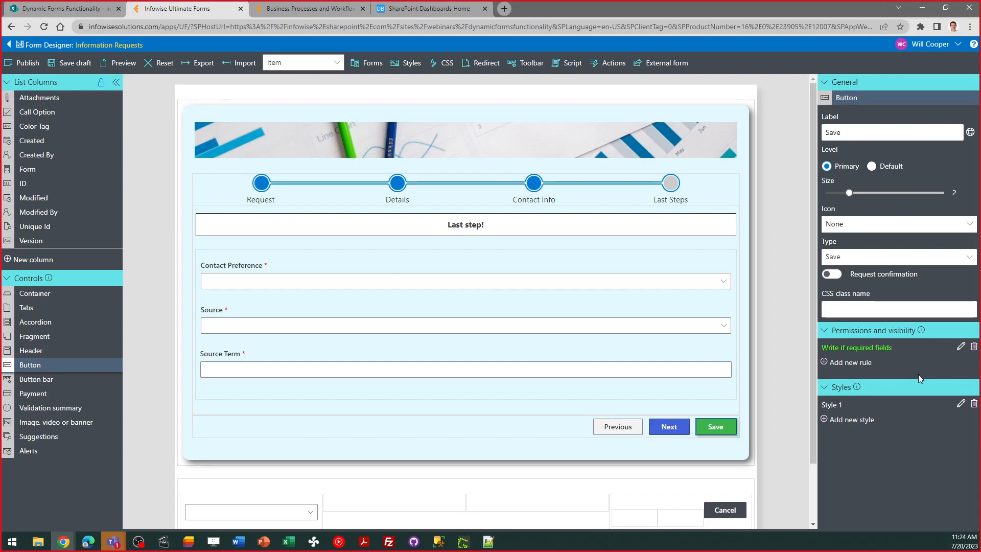
Review the conditions of the Save button's "Write if required fields" rule, and close it without changes
click(960, 347)
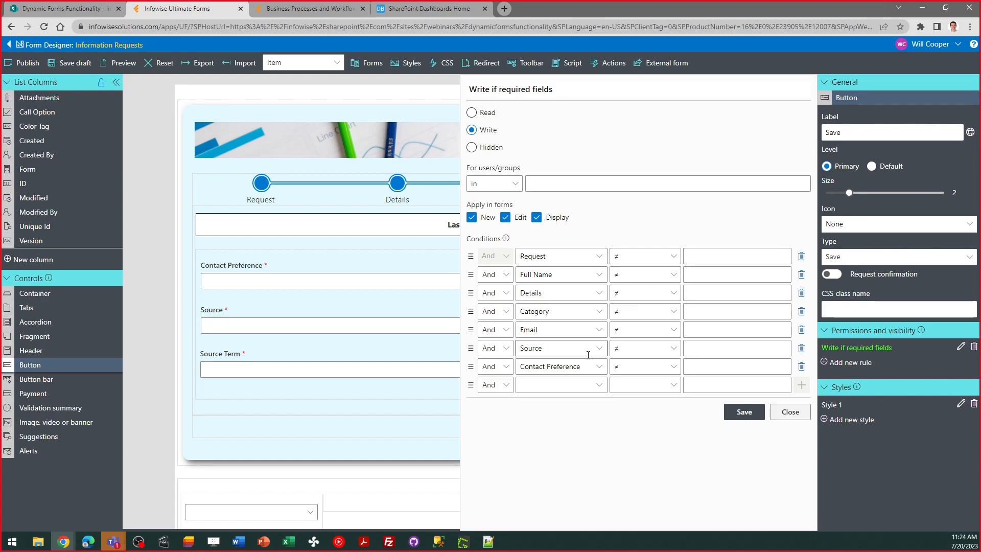
click(791, 411)
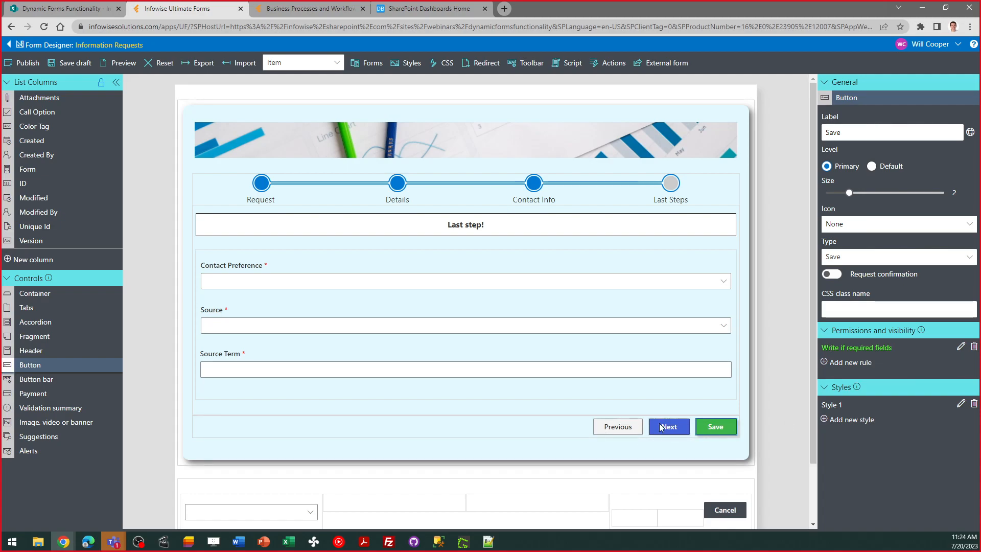
Show the form's Thank You page and inspect the settings of its message fragment and banner image
drag(814, 402, 812, 465)
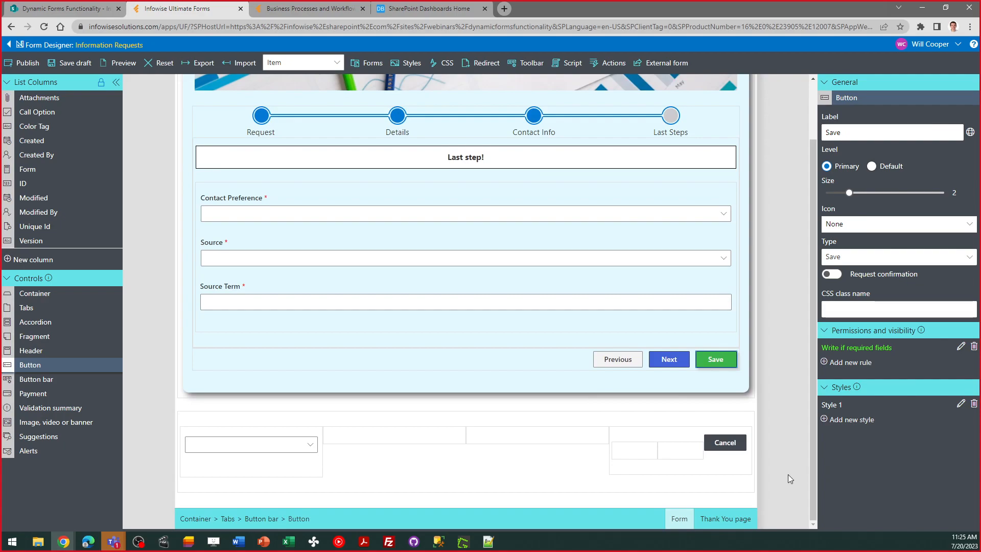
click(726, 519)
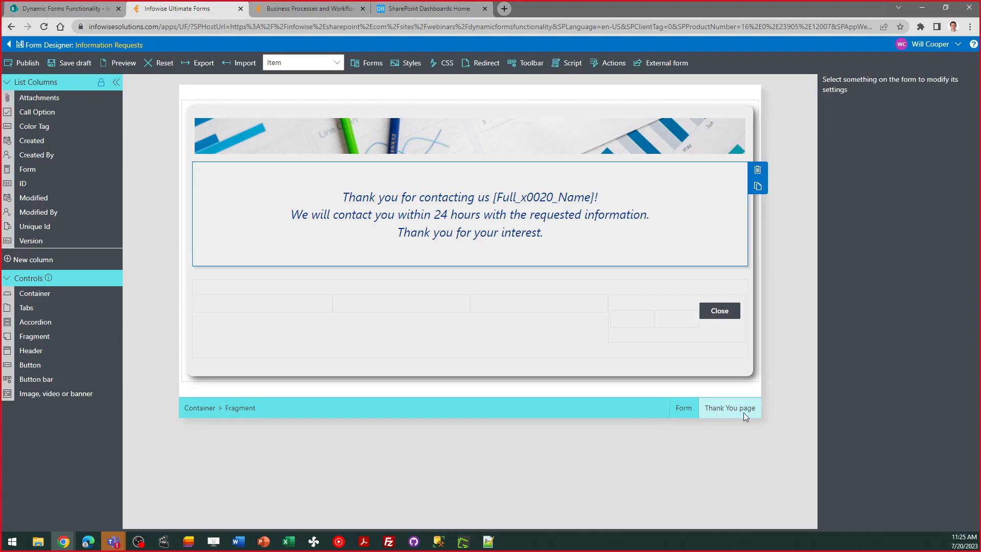
click(662, 239)
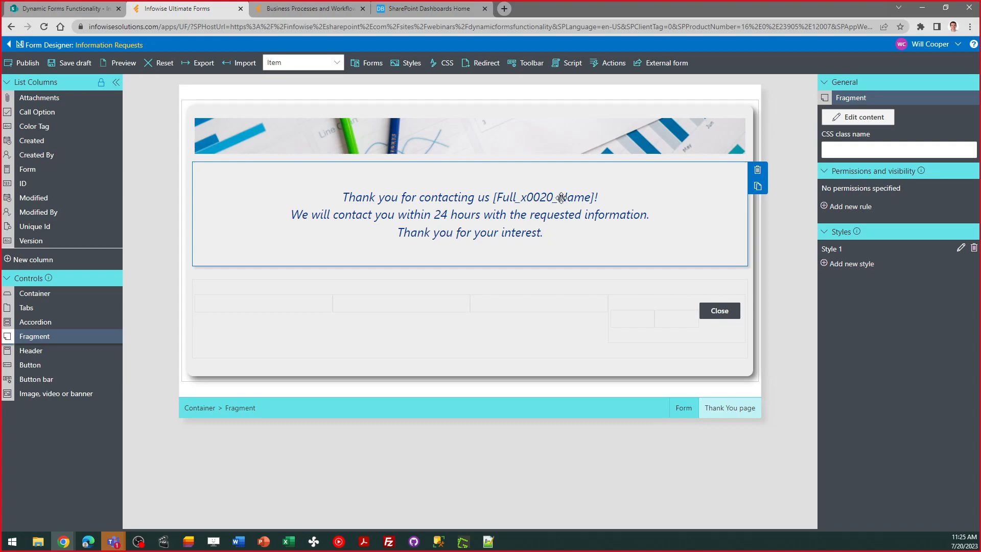
click(548, 137)
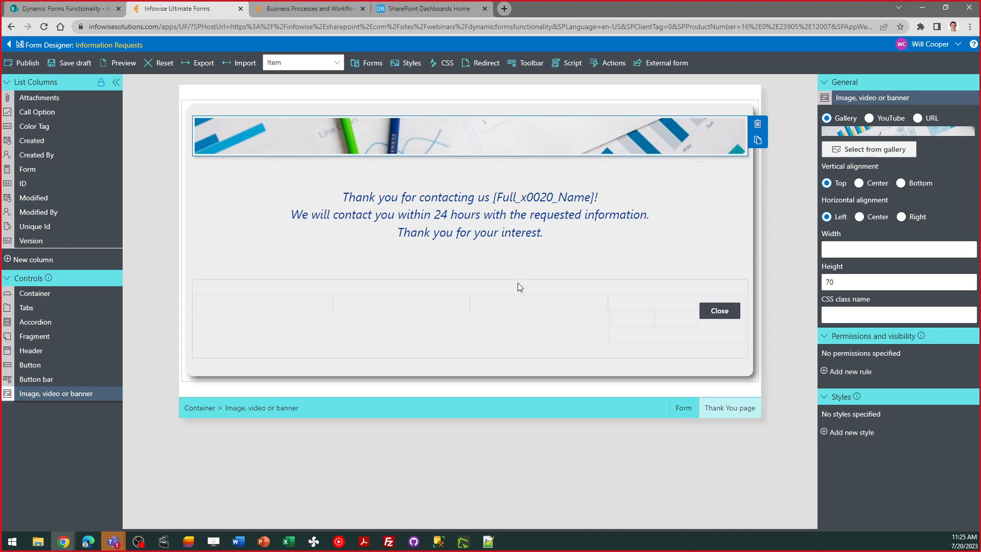
Return to the form's Details stage and review the Required validation rule of the Product Category field, closing it without changes
click(680, 411)
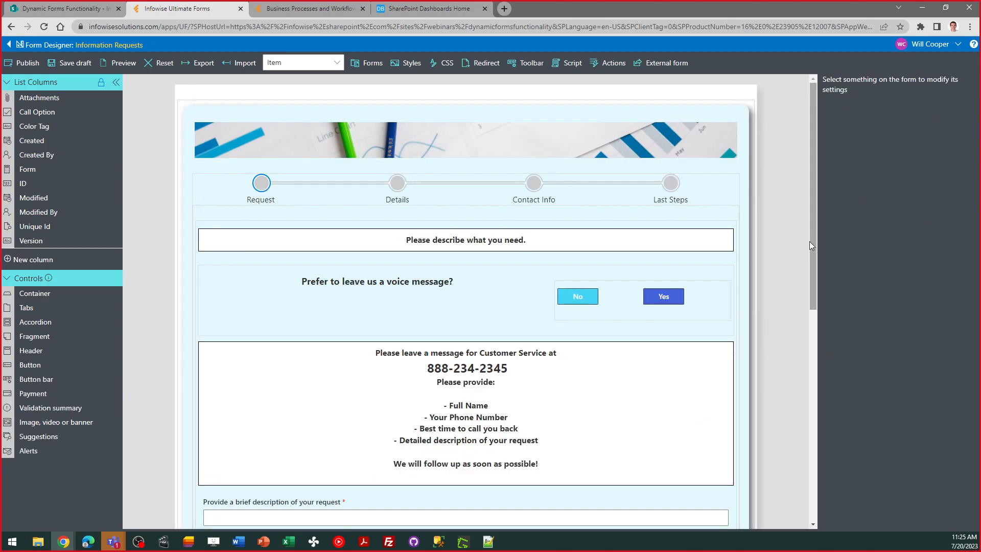
drag(809, 241, 809, 261)
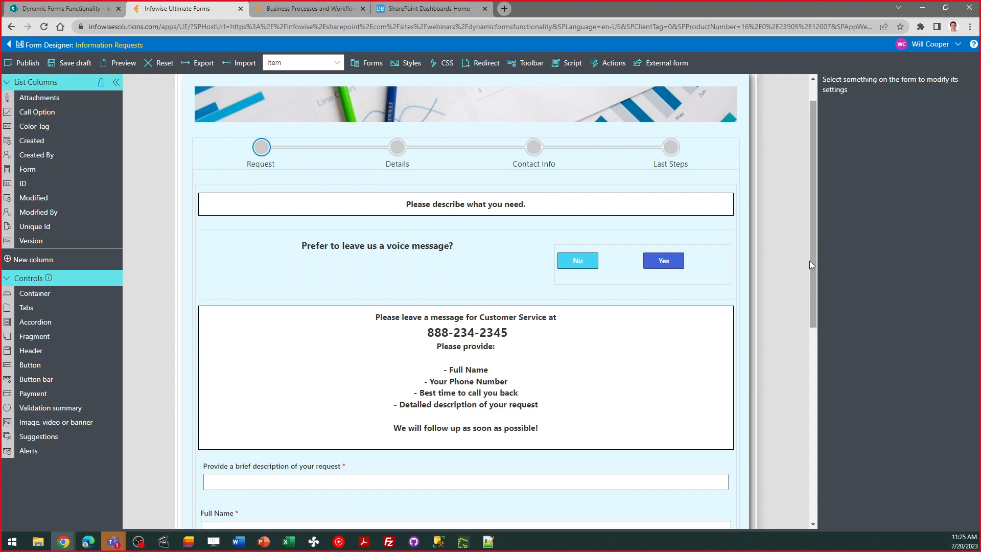
click(396, 163)
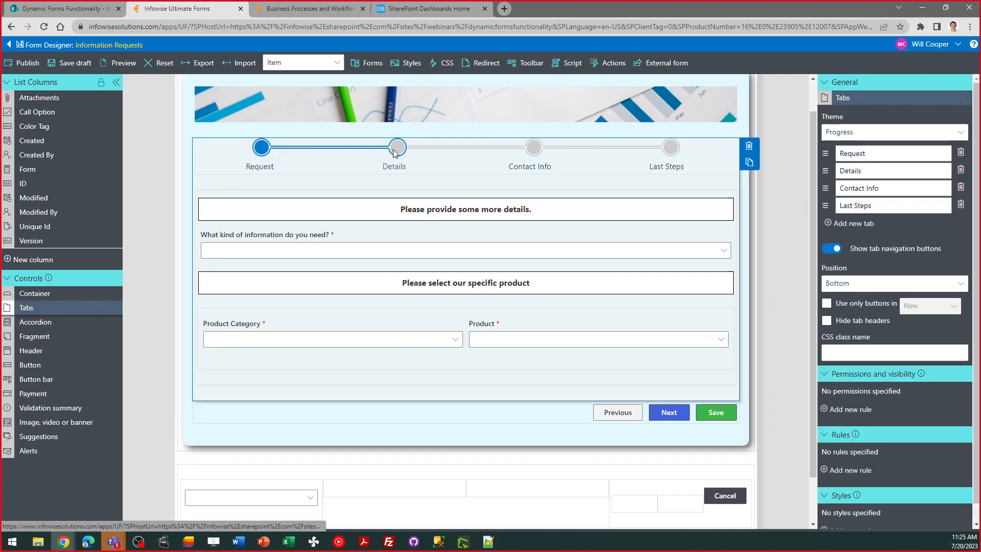
click(373, 339)
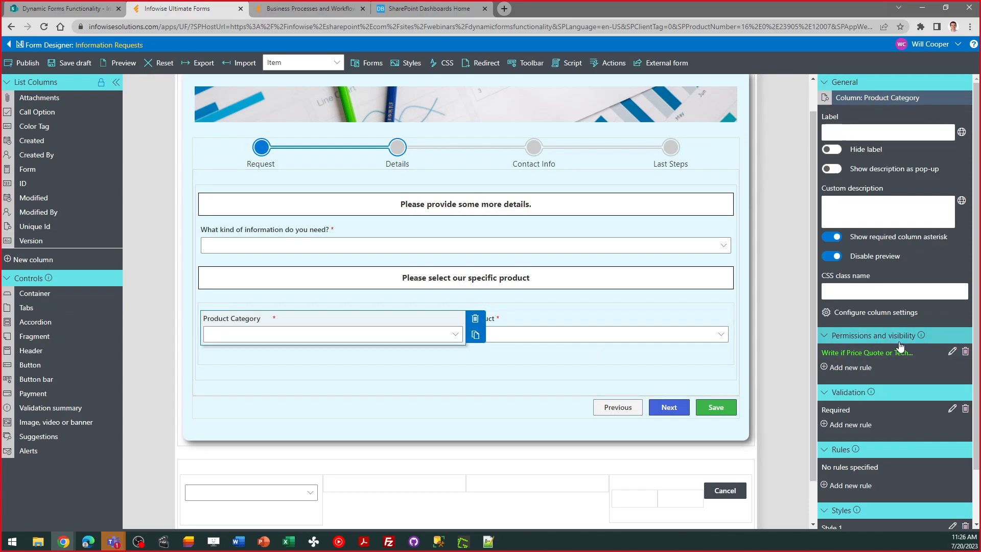
click(952, 409)
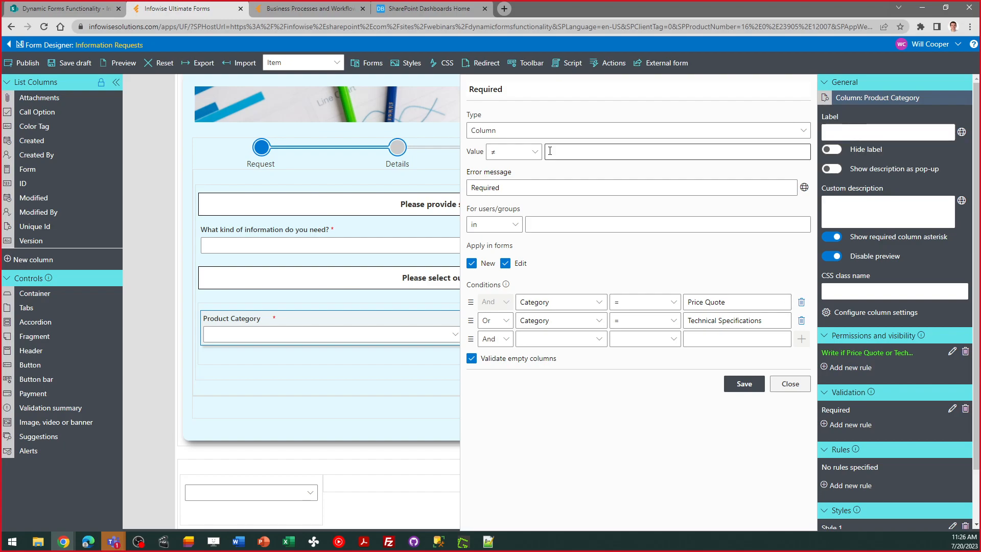
click(790, 384)
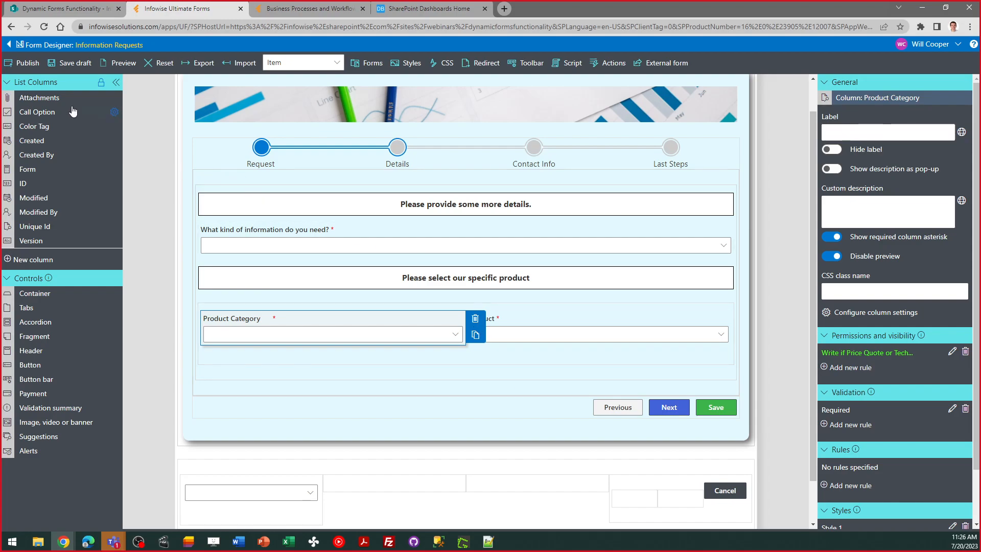
Leave the form designer without saving and show the Infowise Webinars solutions in the Solution catalog
click(7, 46)
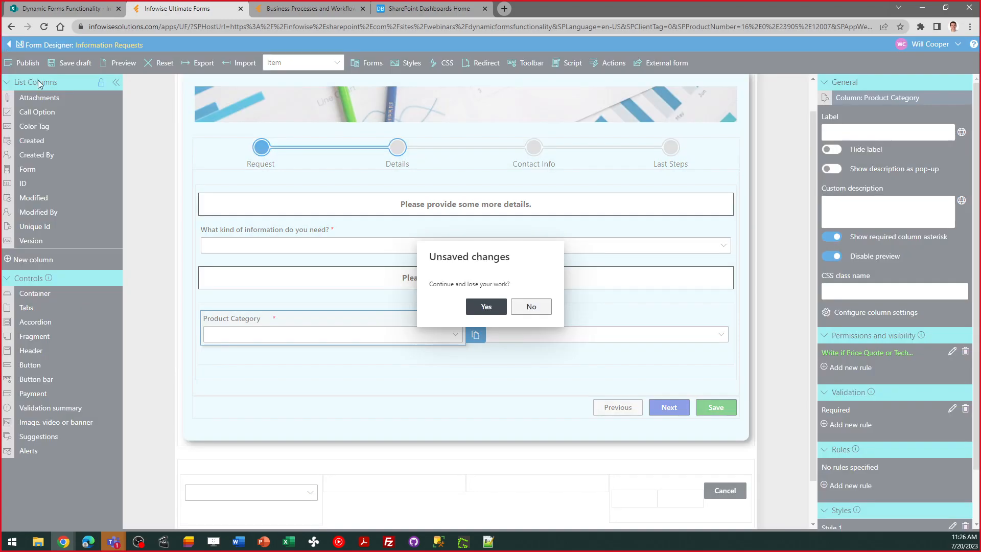
click(486, 307)
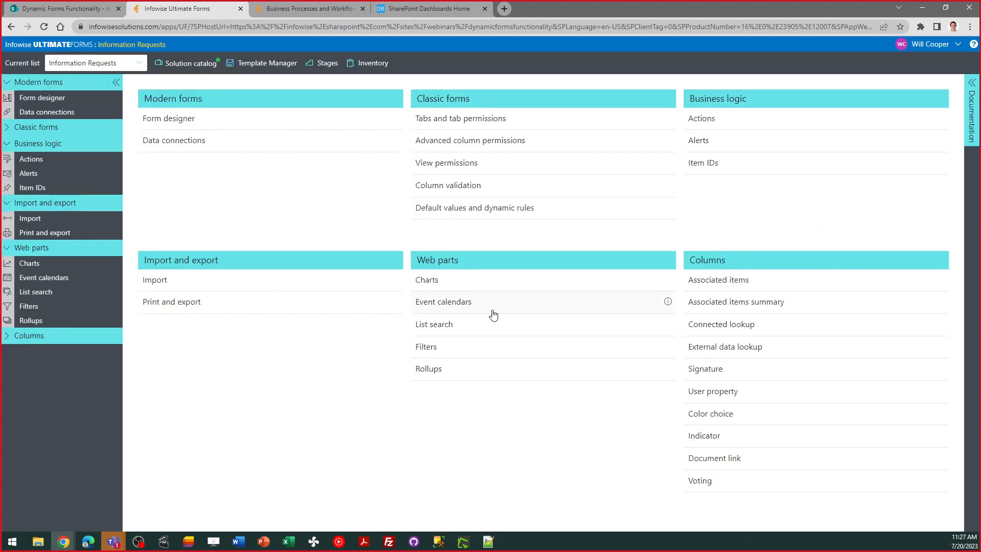
click(326, 10)
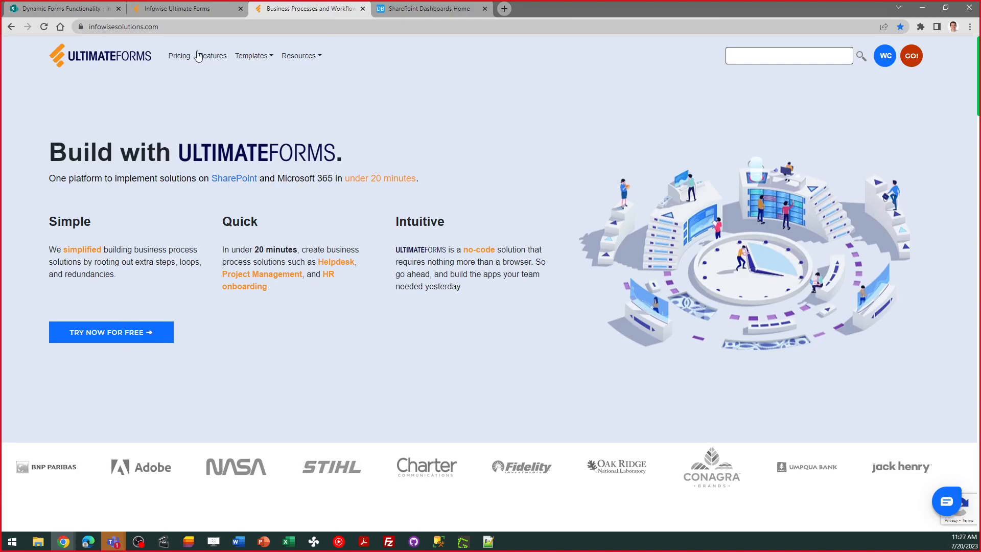
click(188, 8)
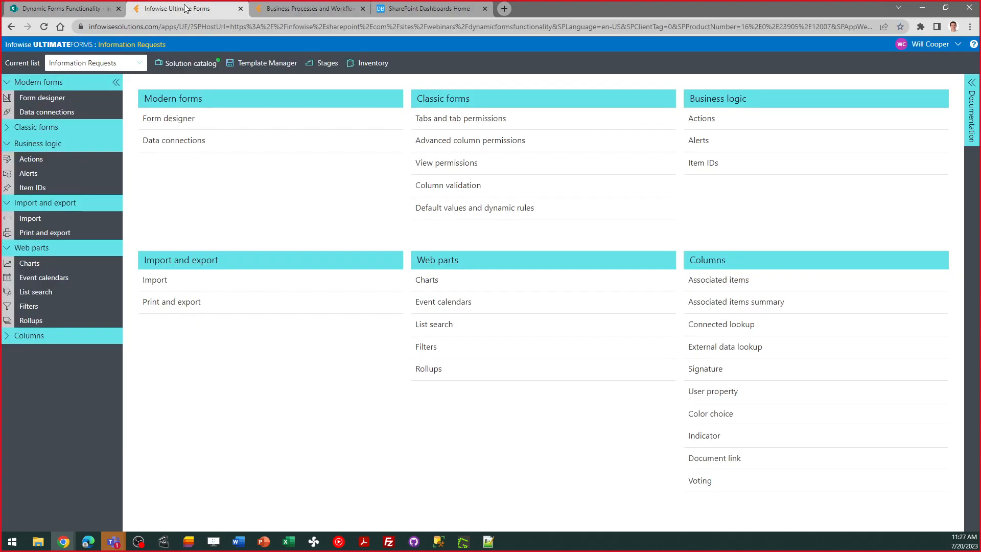
click(194, 68)
click(271, 131)
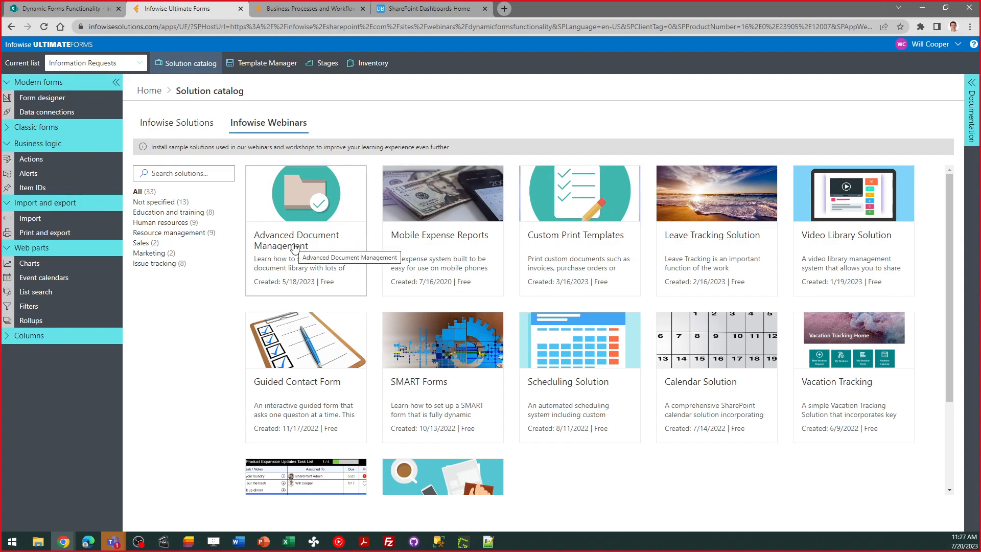
Return to the Information Requests list and show the free trial and installation options on the Infowise website
click(7, 29)
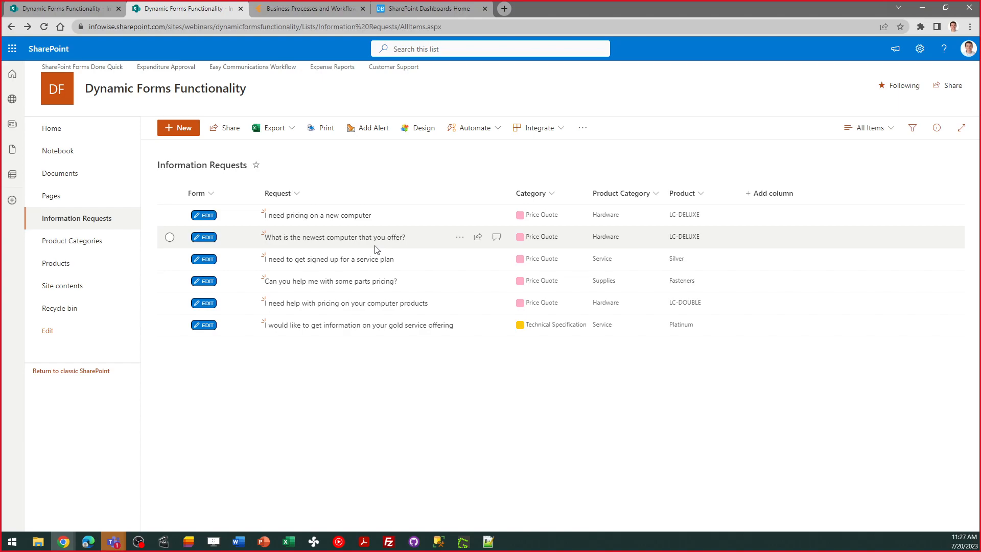
click(314, 9)
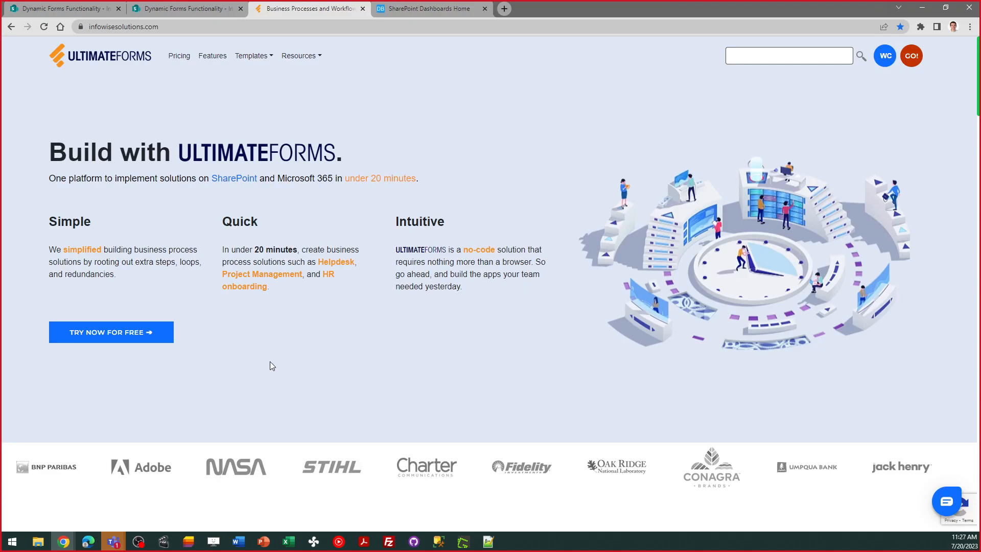
click(115, 336)
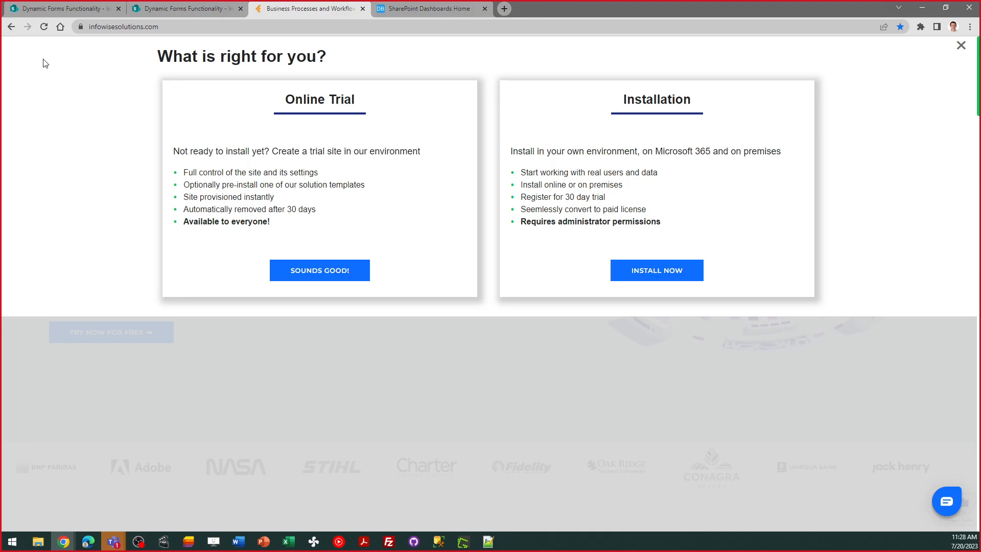
click(12, 28)
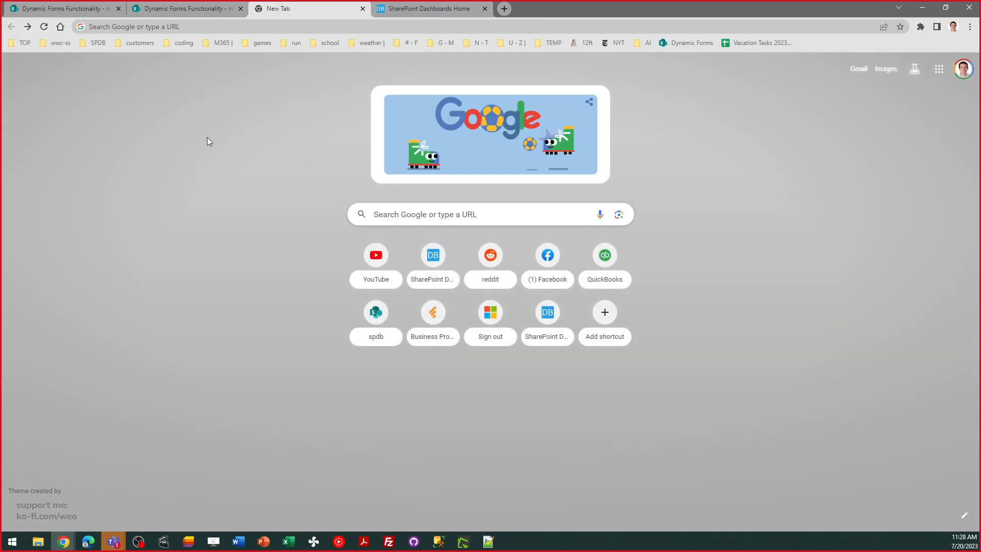
click(28, 26)
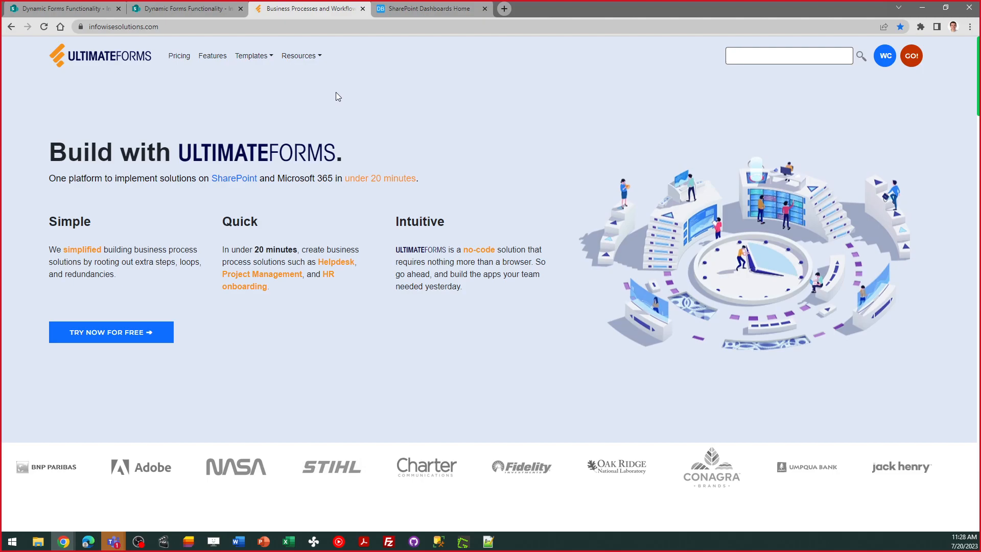
Open the Training page from the website's resources and review the instructor-led course contents, formats and prices
click(316, 57)
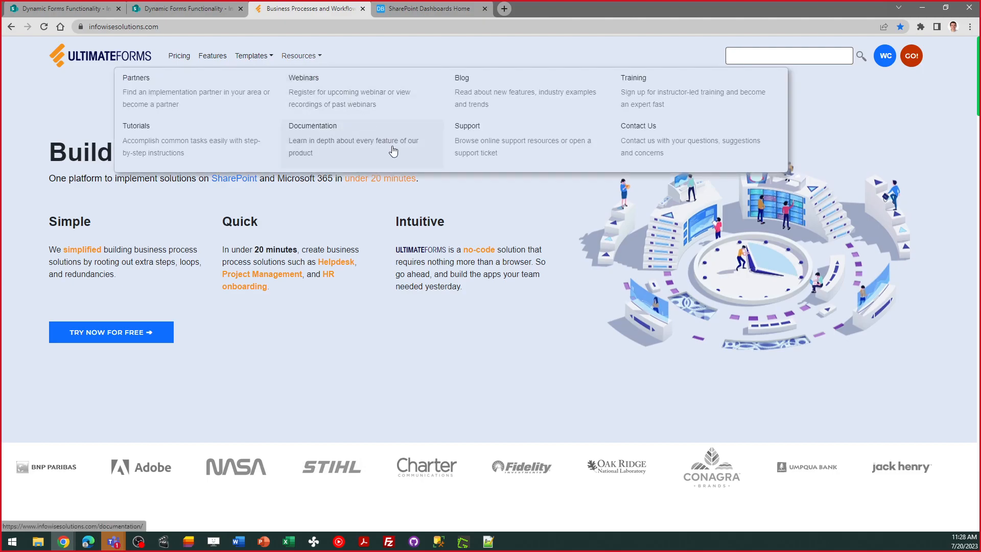
click(652, 99)
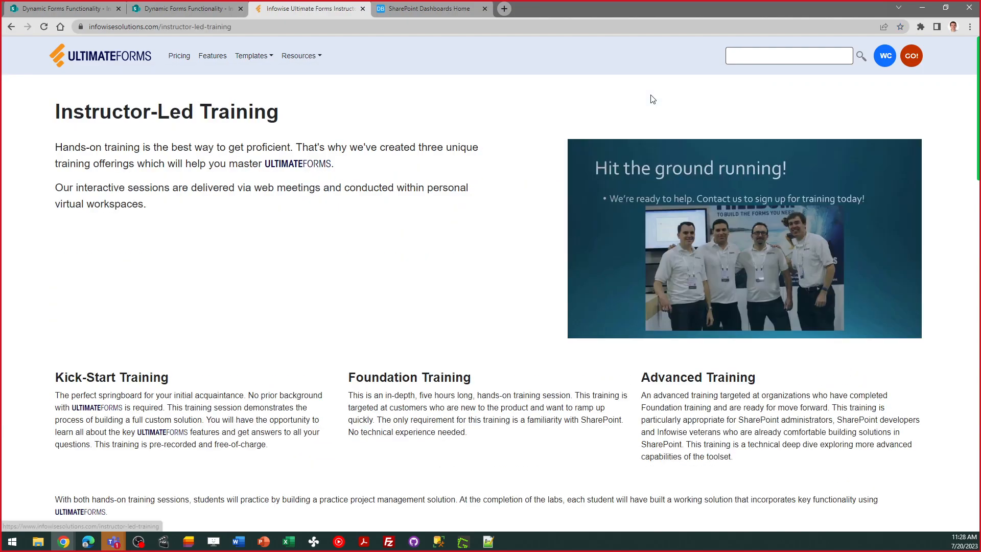
drag(979, 116, 978, 416)
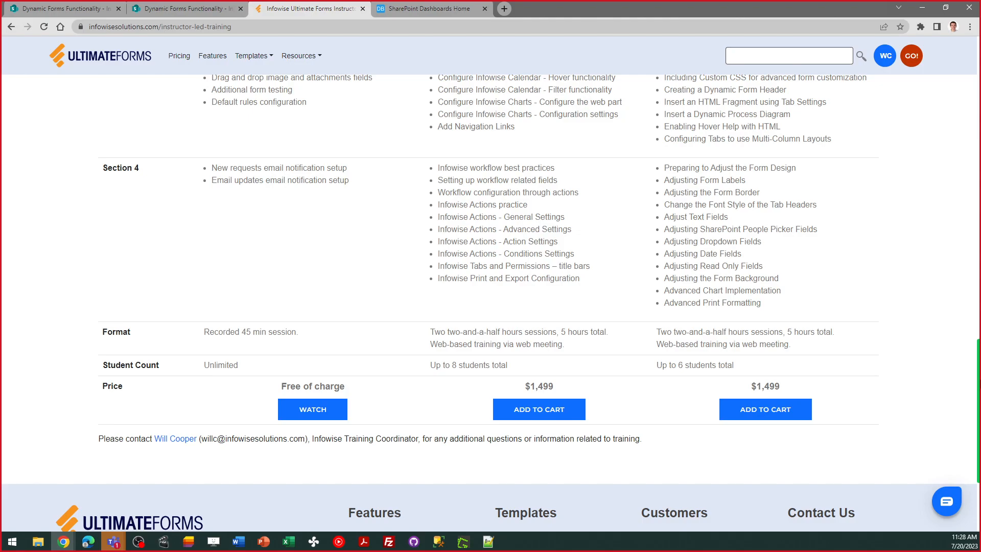
drag(977, 384, 976, 74)
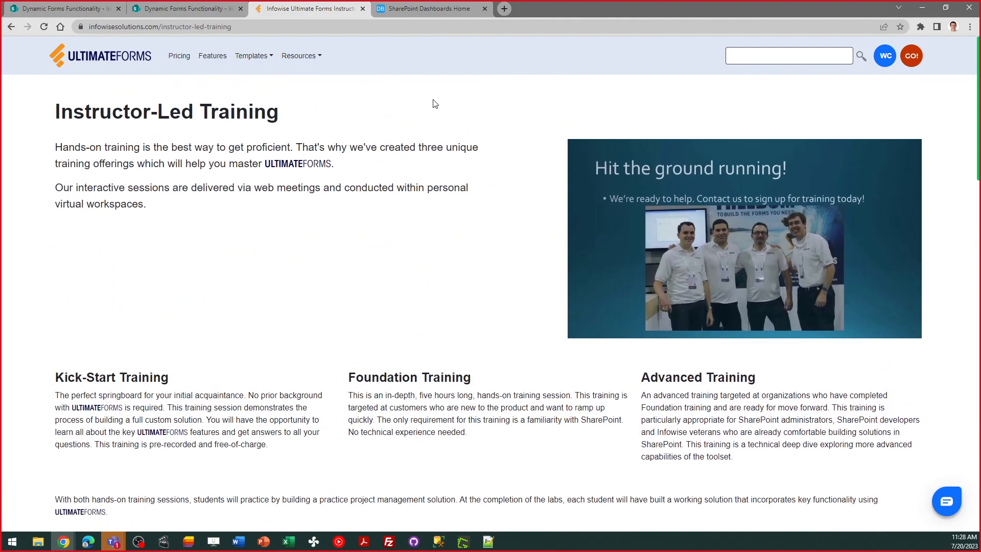
Open the website's tutorials, look at the "Form Building - Part 1" Kickstart tutorial, and return to the tutorial list
mouse_move(300, 58)
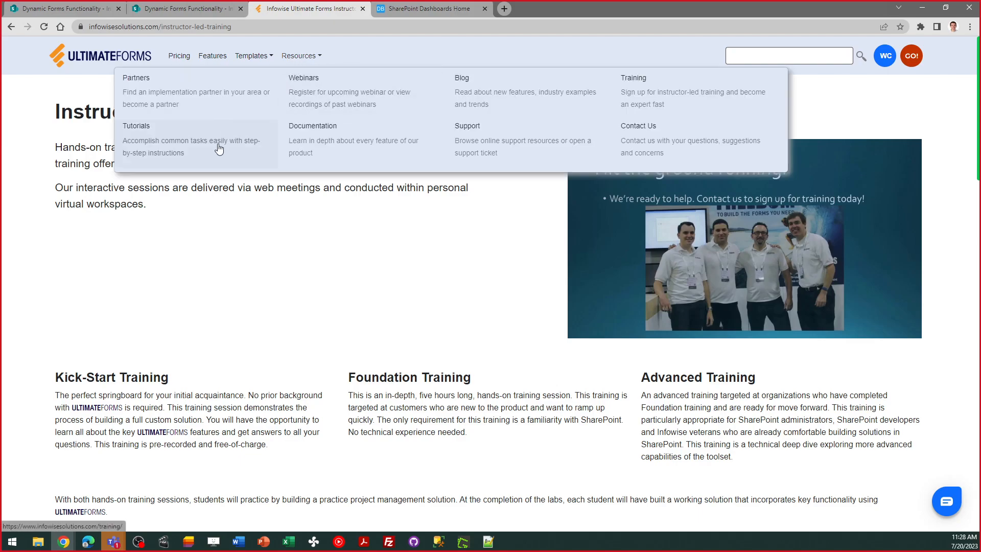
click(177, 151)
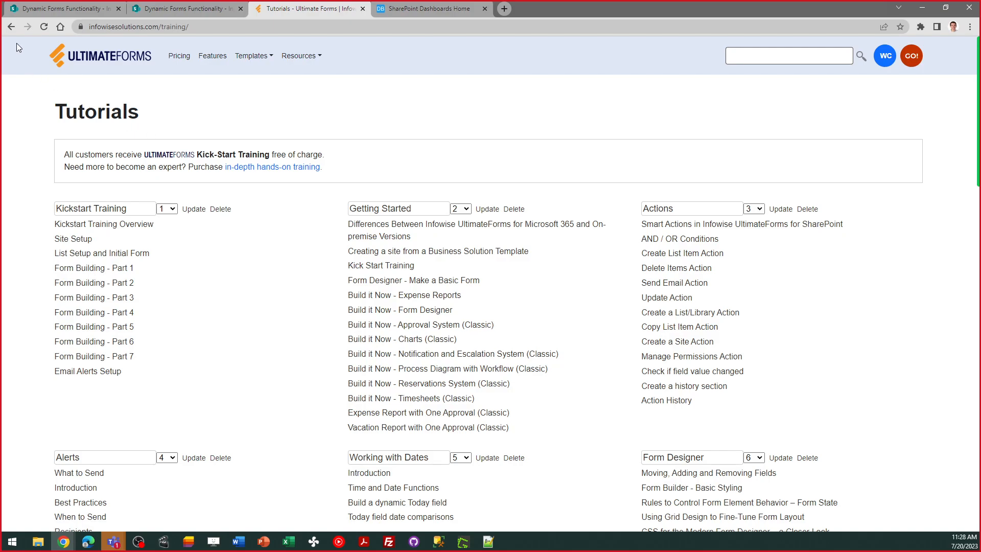
click(103, 269)
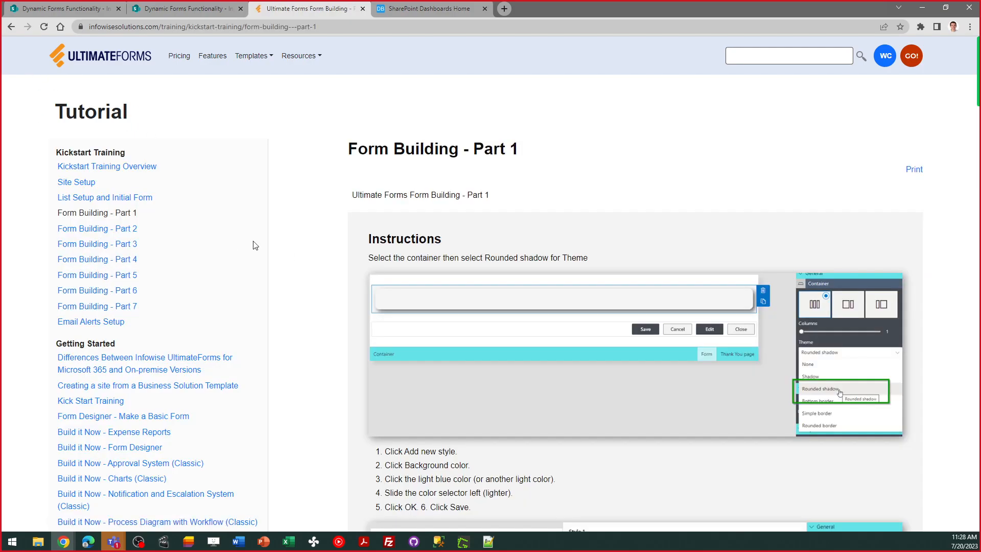
drag(976, 76, 979, 115)
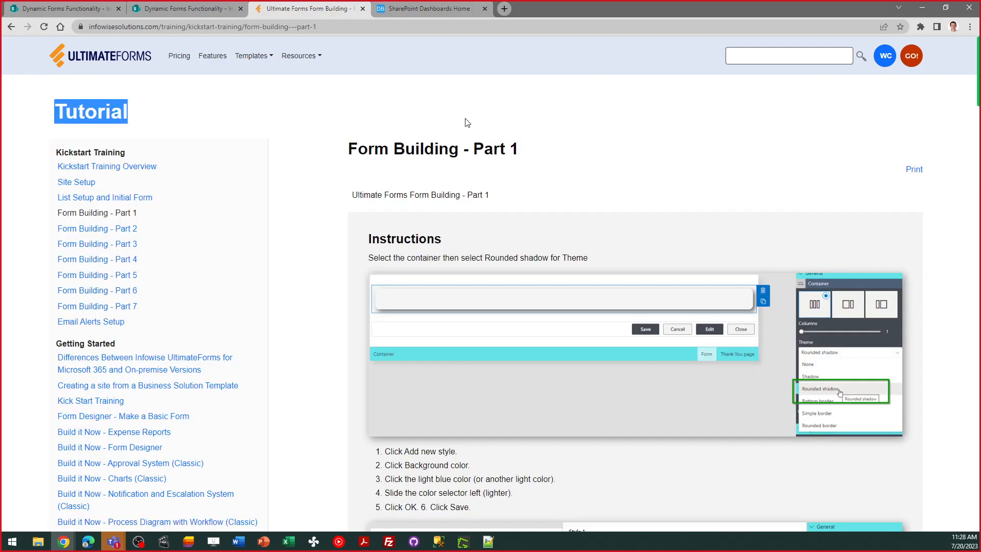
click(11, 26)
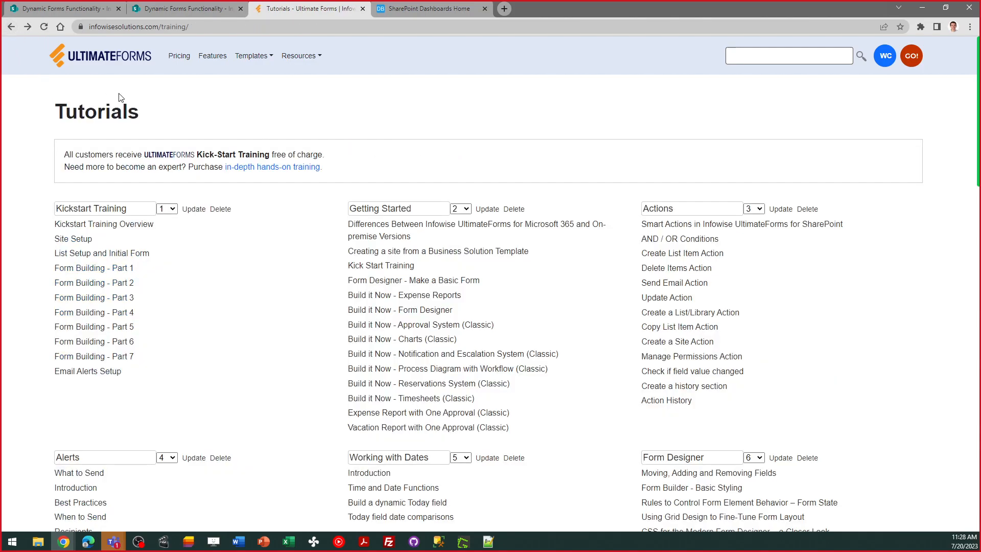
Show the Webinars resource from the website's home page, and switch back to the Information Requests list in SharePoint
click(89, 64)
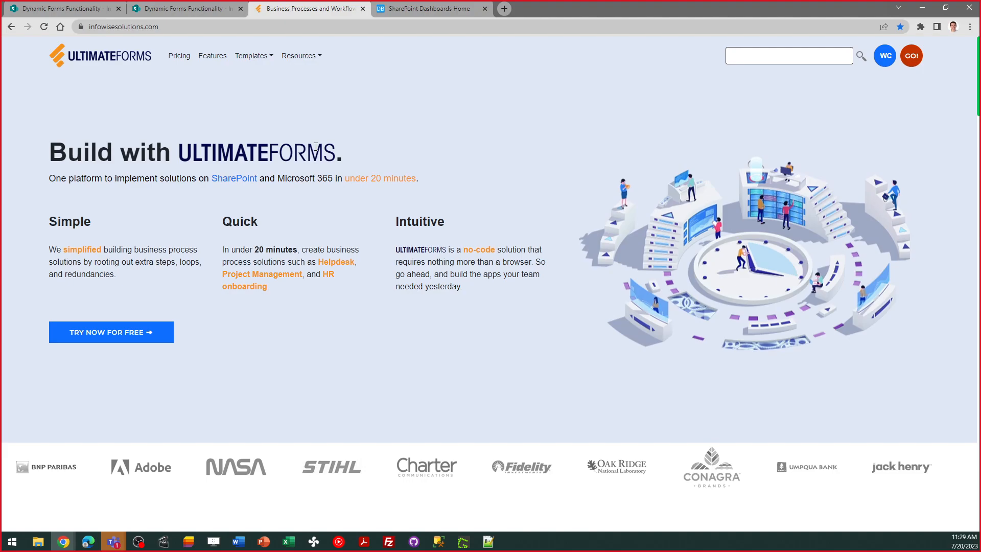
click(302, 57)
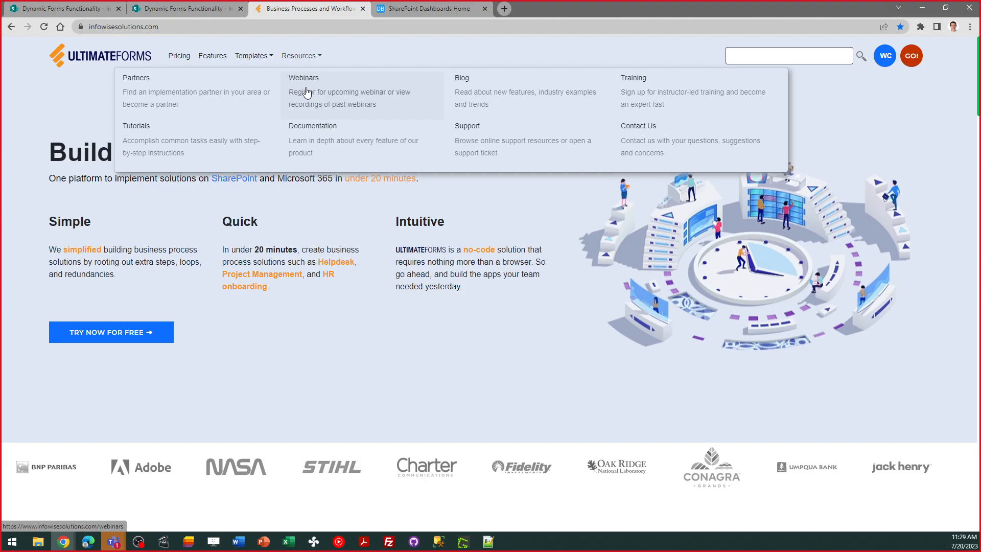
click(192, 9)
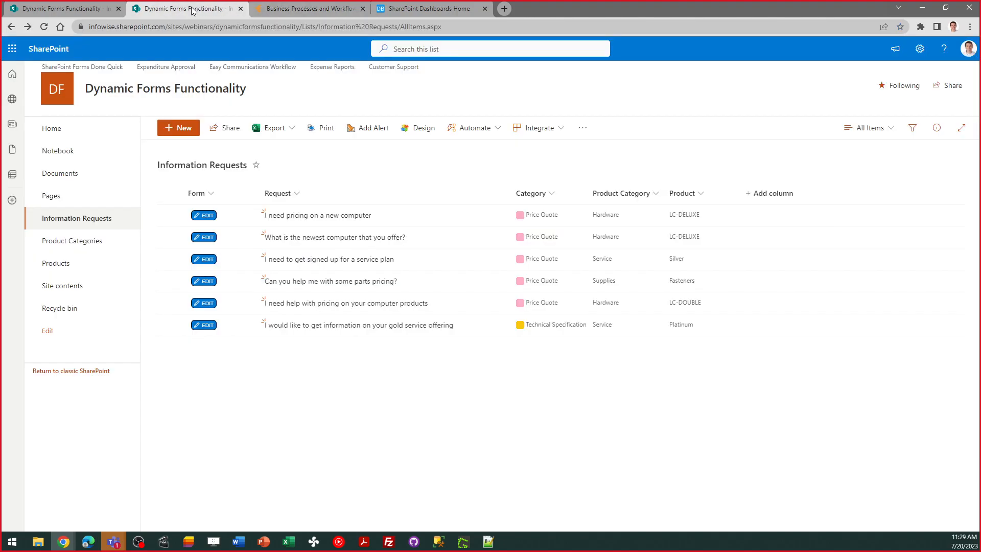
click(88, 10)
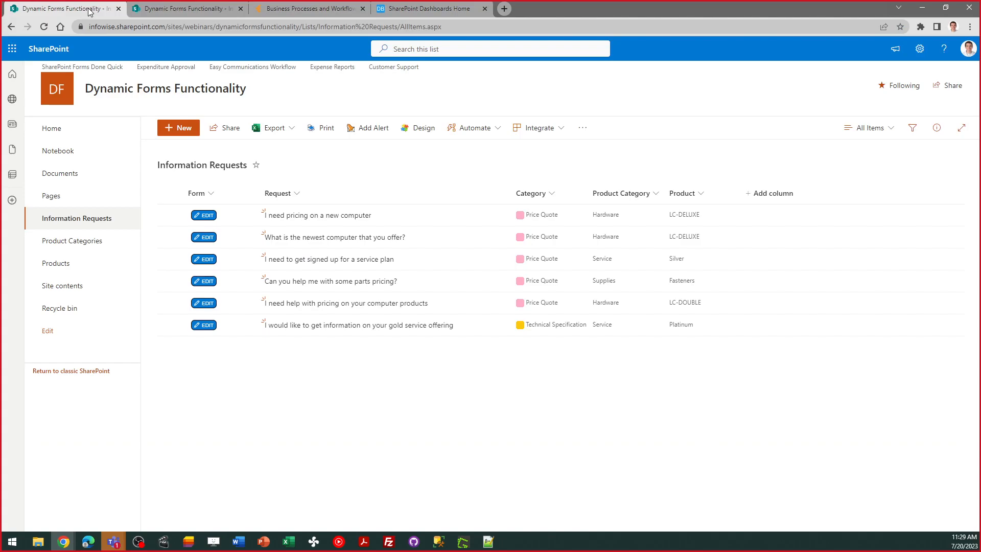
Open the design settings for Information Requests and show more of the Infowise Webinars solutions in the solution catalog
click(413, 131)
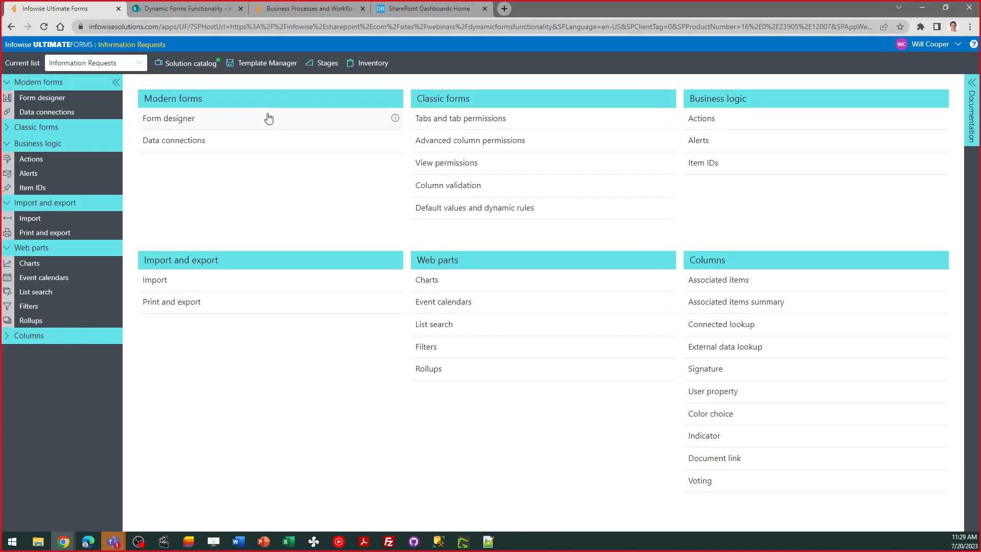
click(187, 63)
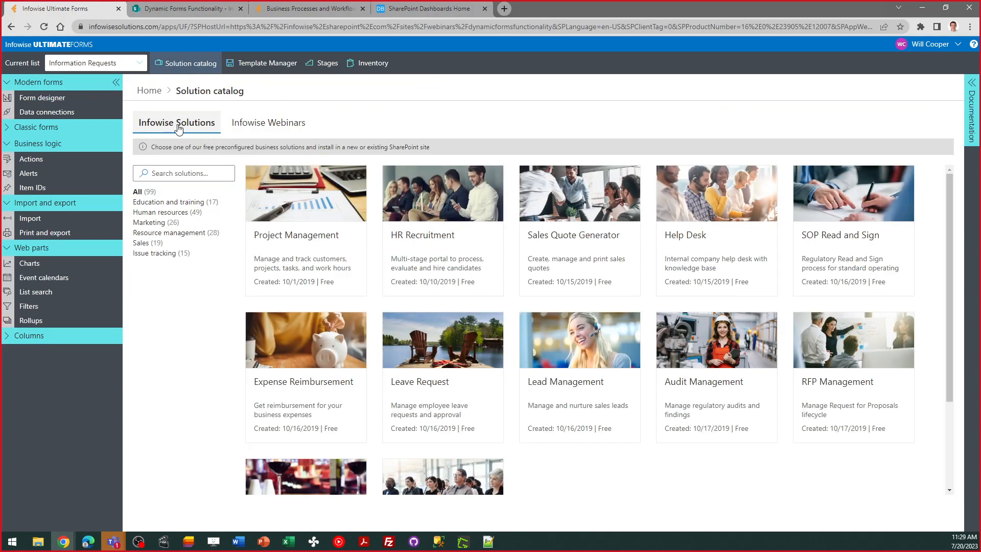
click(265, 123)
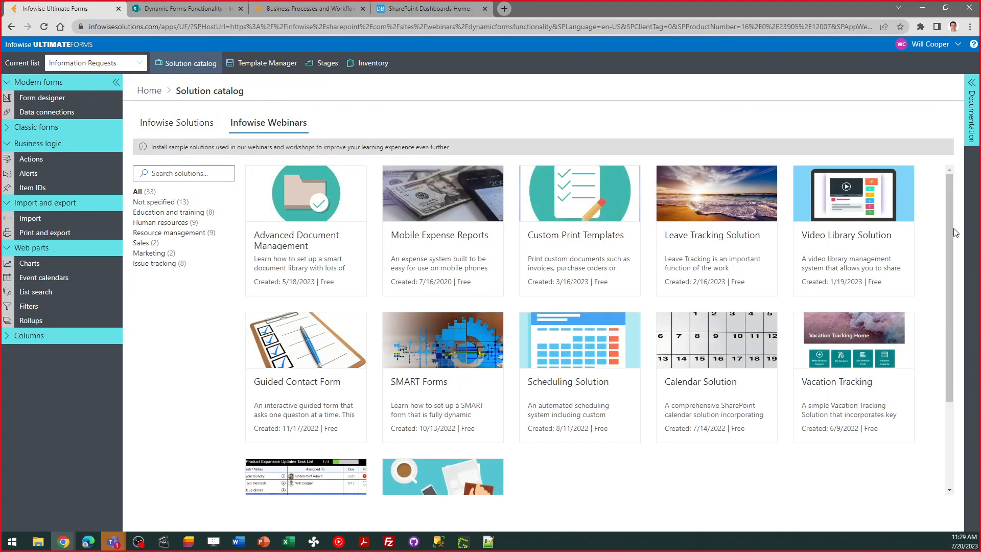
scroll(956, 245, down, 3)
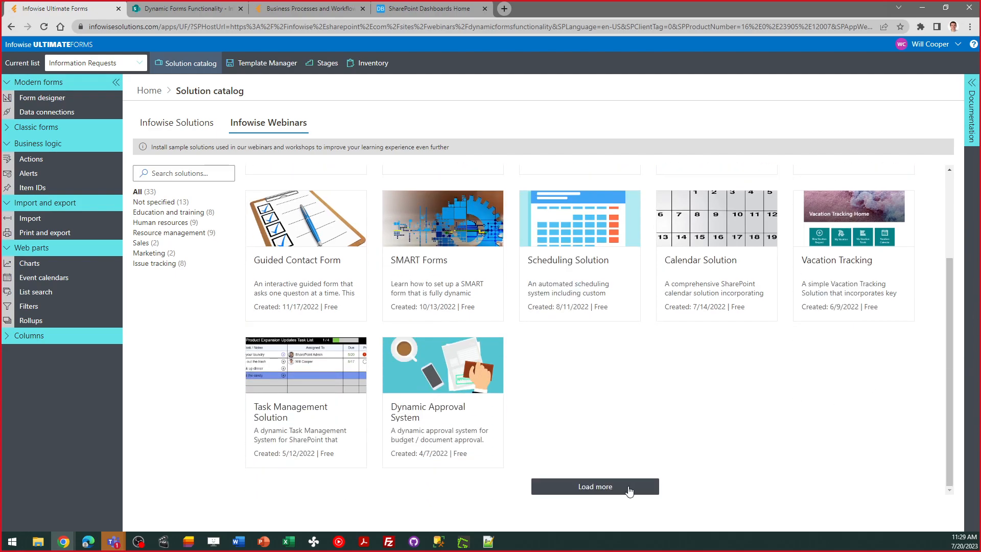
click(629, 492)
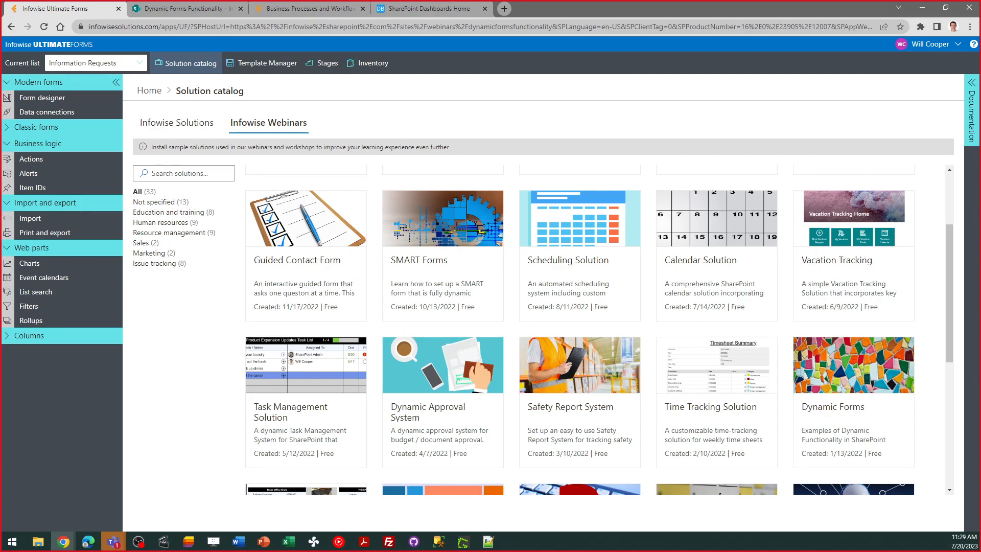
Switch to the SharePoint Dashboards website and open its templates gallery
click(163, 6)
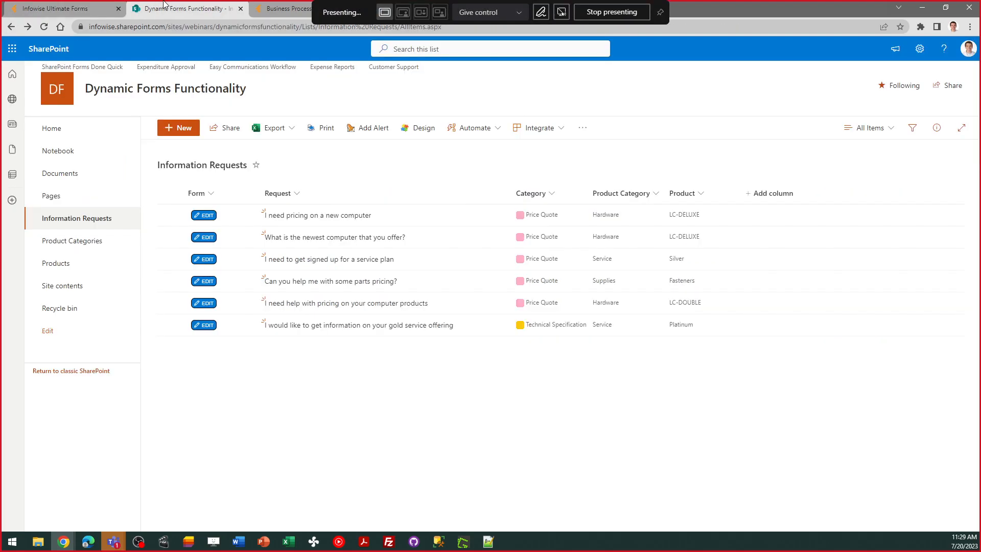
click(280, 9)
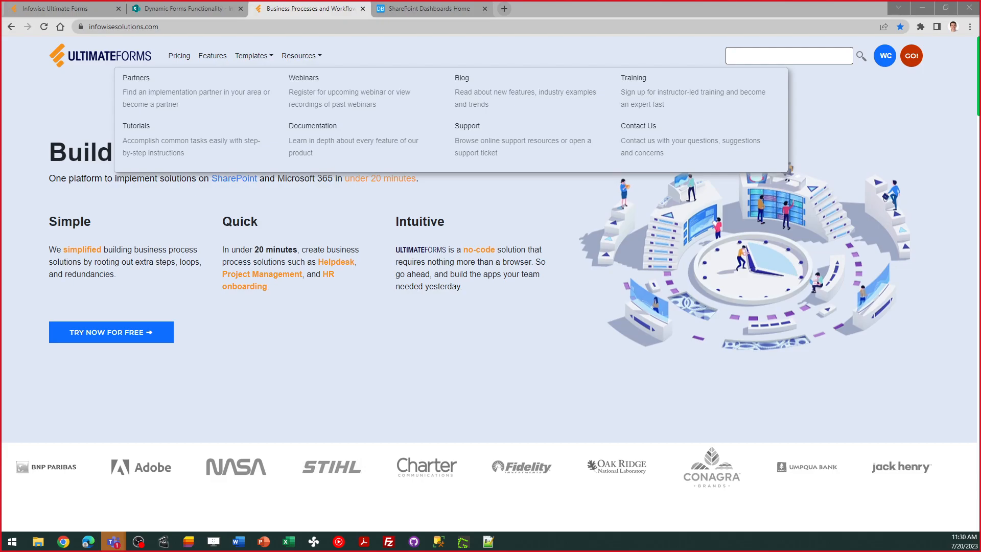
click(436, 10)
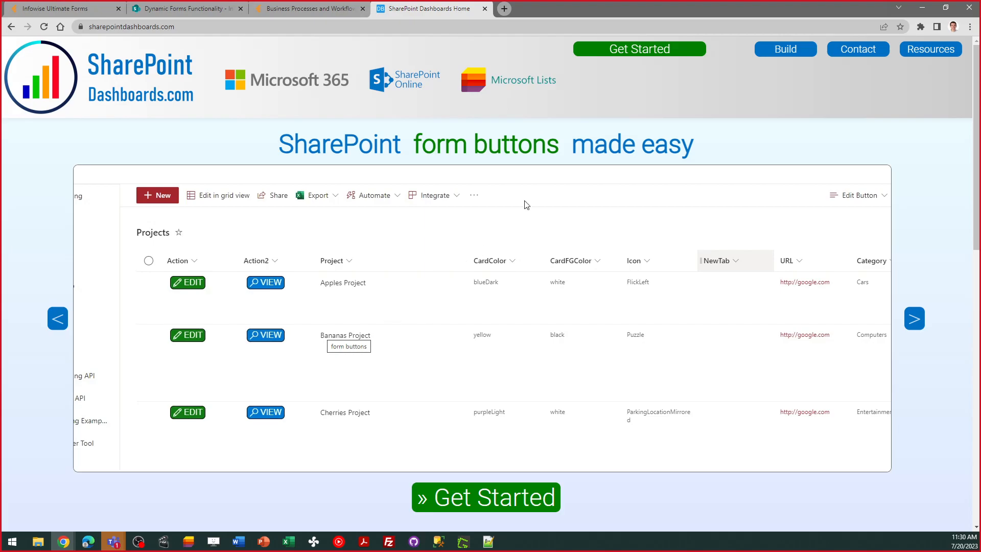
click(632, 50)
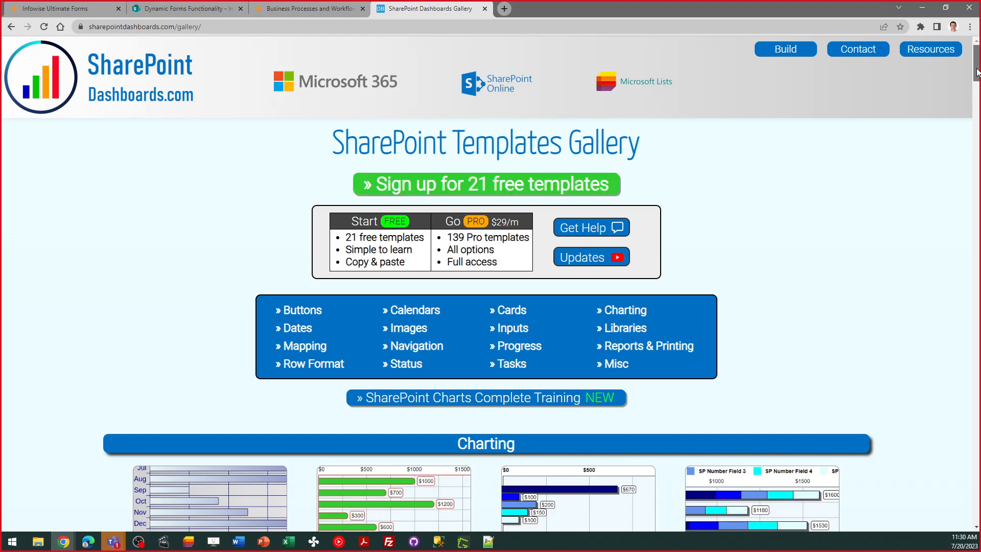
Browse the Charting and Buttons templates in the gallery and return to the start of the page
scroll(491, 327, down, 6)
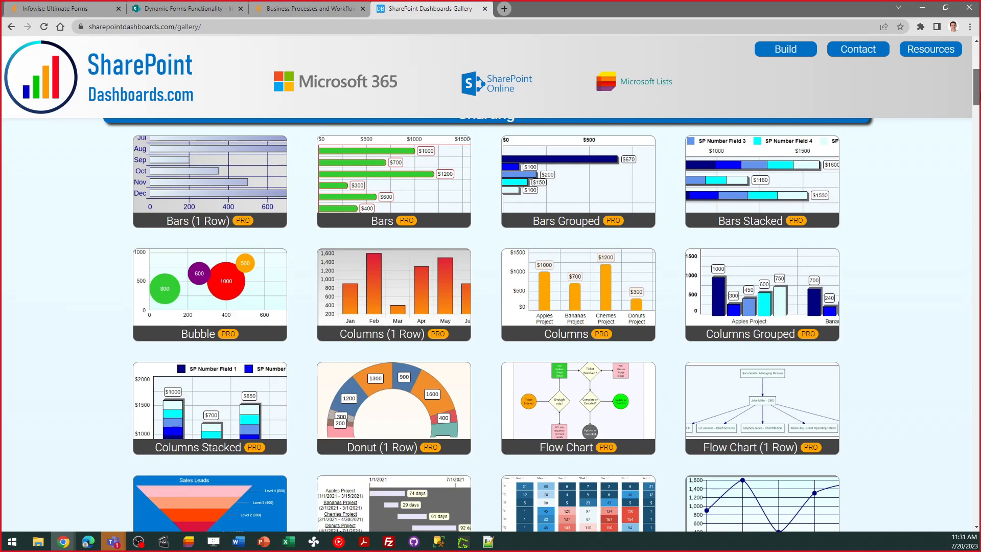
scroll(306, 142, down, 8)
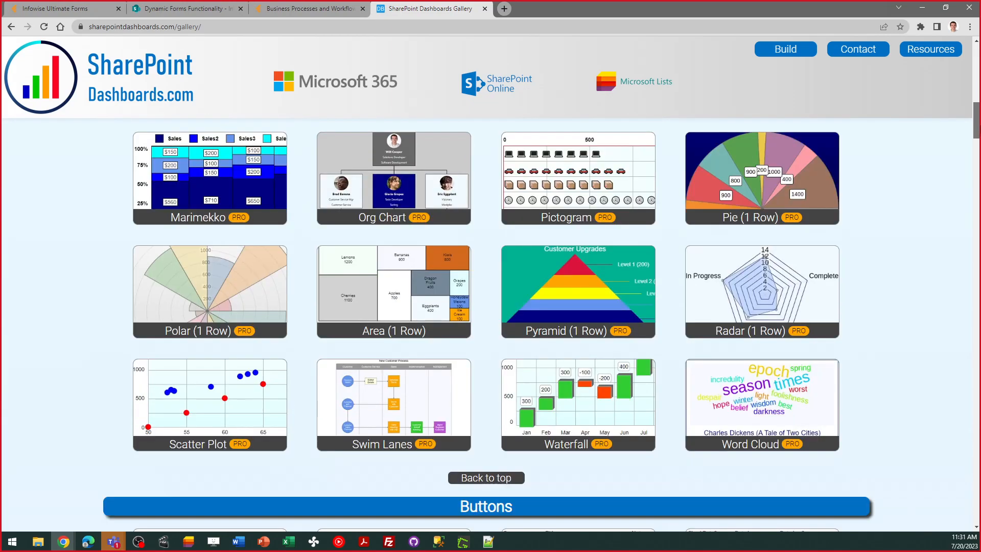
scroll(486, 327, down, 5)
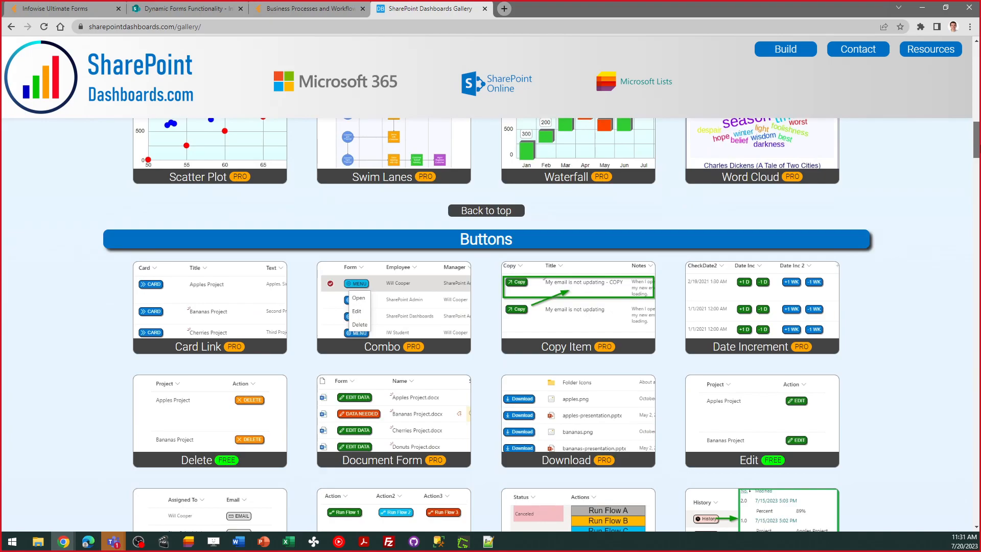
drag(980, 146, 976, 69)
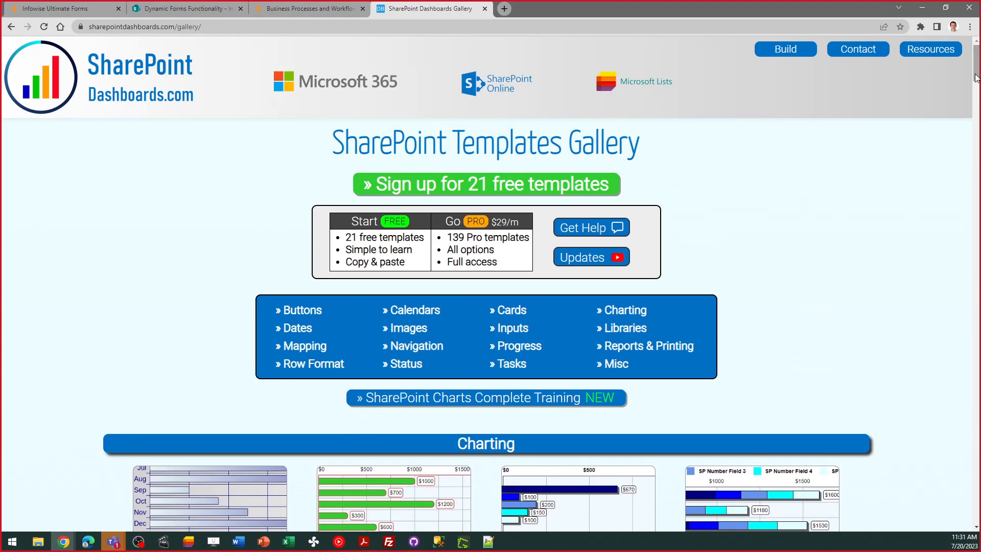
Show the sign-up page for the 21 free templates with its previews, and return to the templates gallery
click(483, 189)
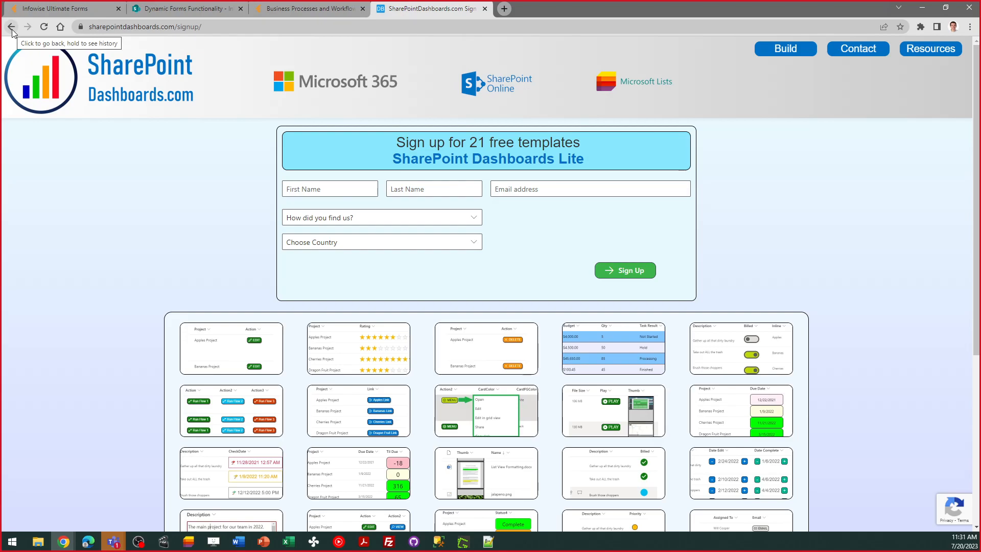
scroll(976, 168, down, 4)
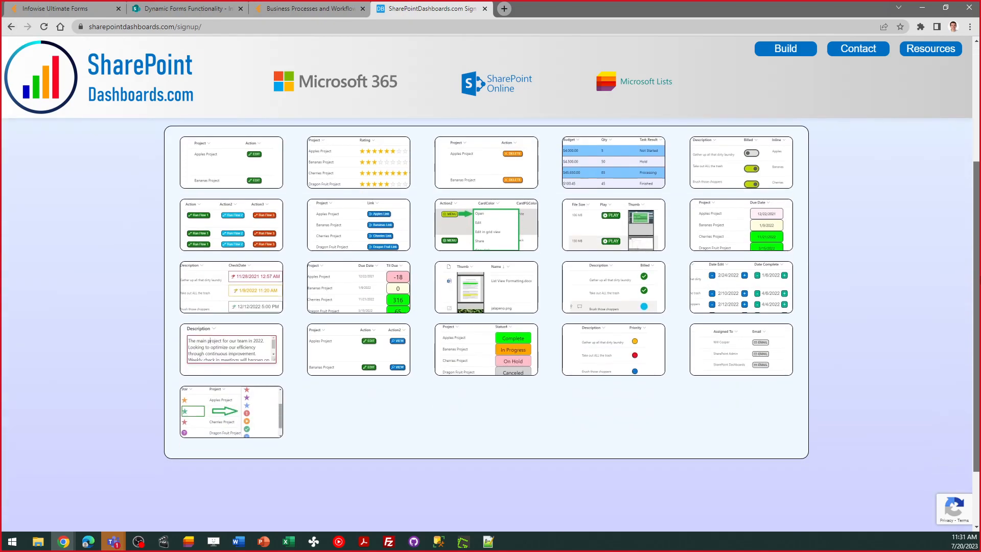
scroll(976, 168, up, 3)
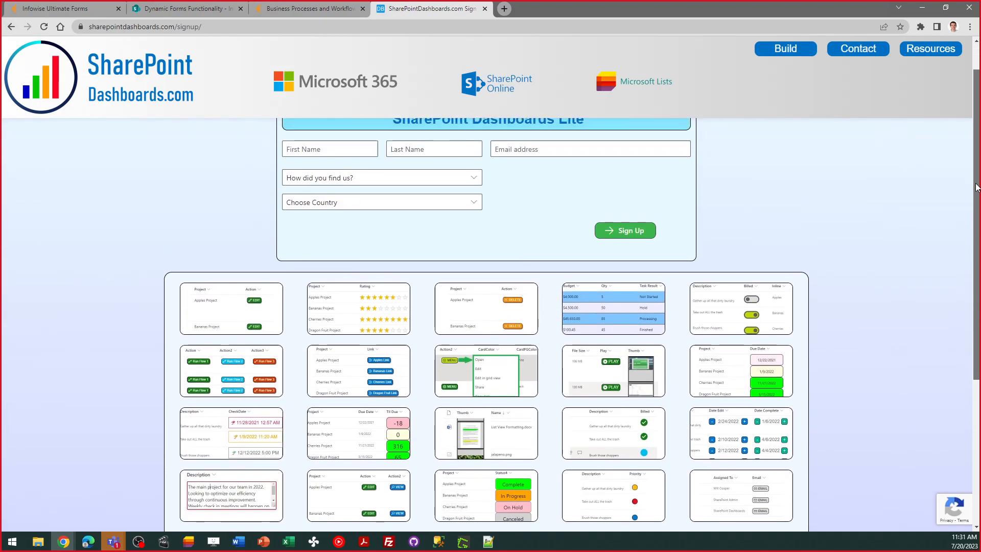
click(18, 28)
Switch to the incognito browser window and show the Discussion Board list view example
mouse_move(70, 548)
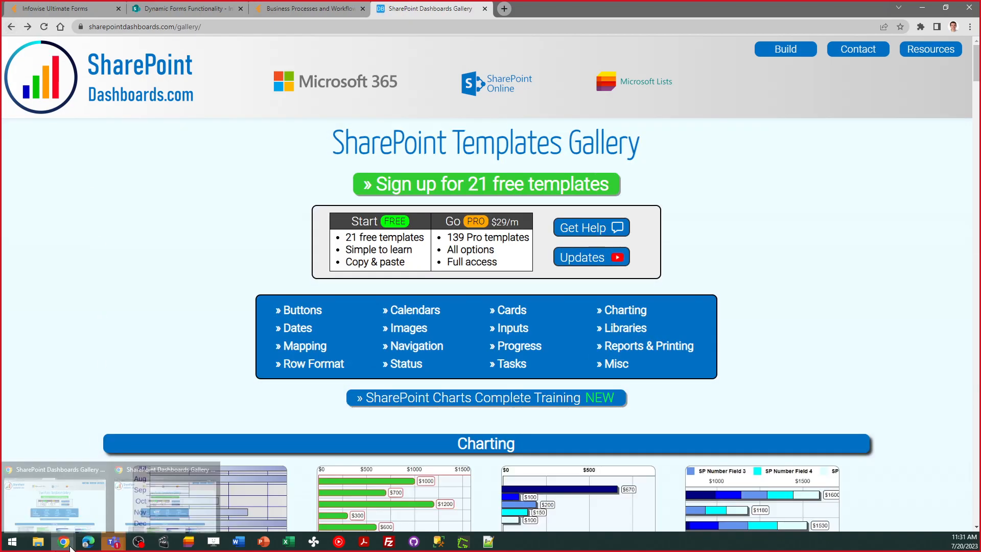
click(158, 488)
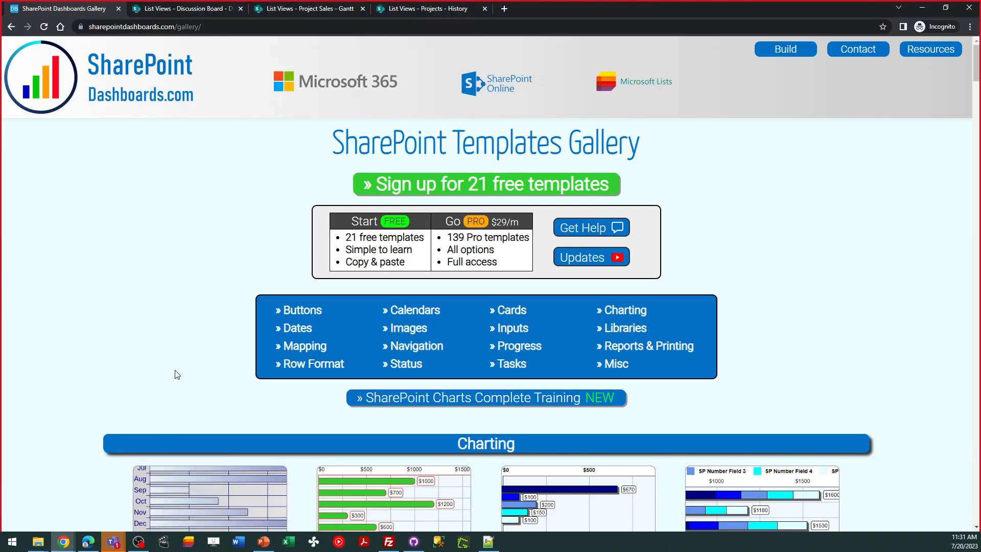
click(174, 11)
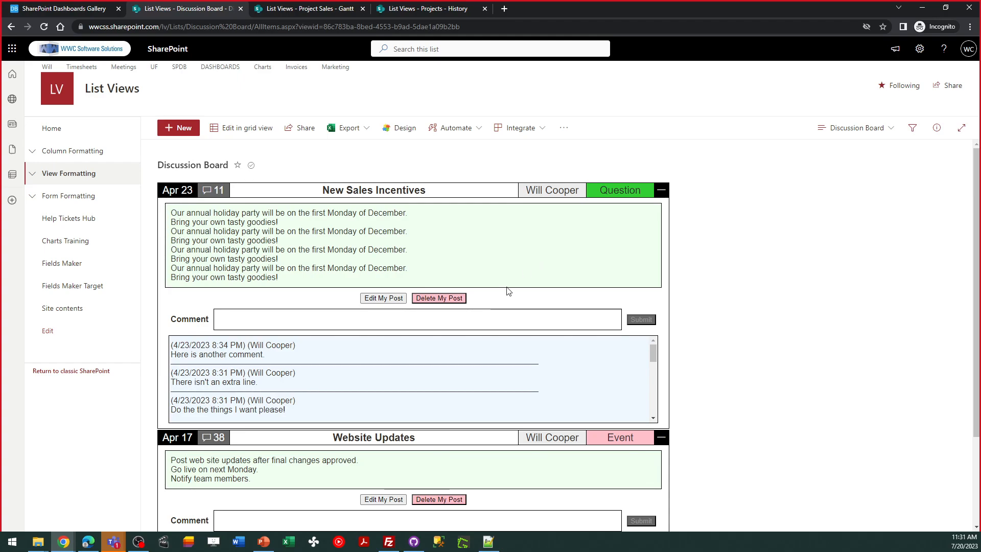
Demonstrate collapsing and expanding the New Sales Incentives and Website Updates posts on the Discussion Board
click(373, 322)
click(661, 192)
click(662, 192)
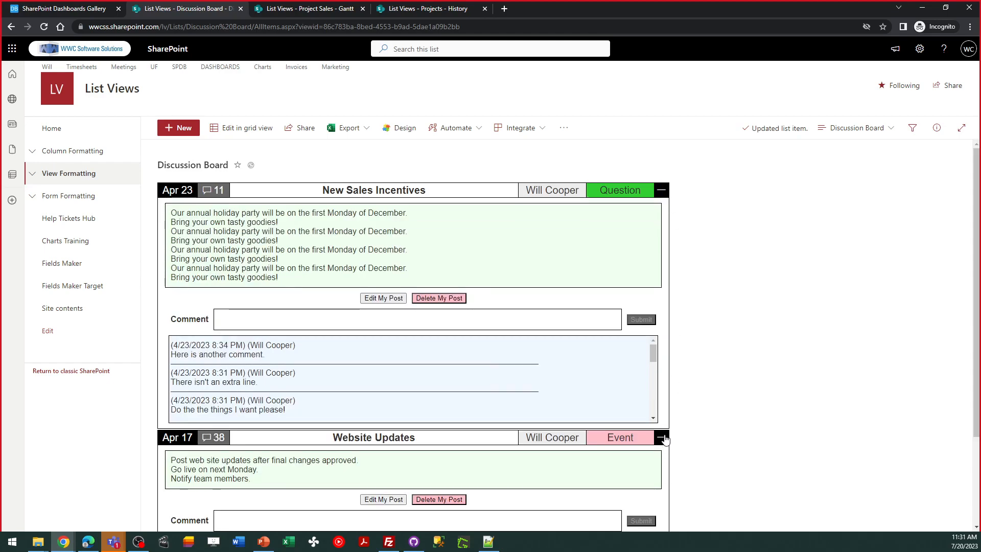
click(661, 439)
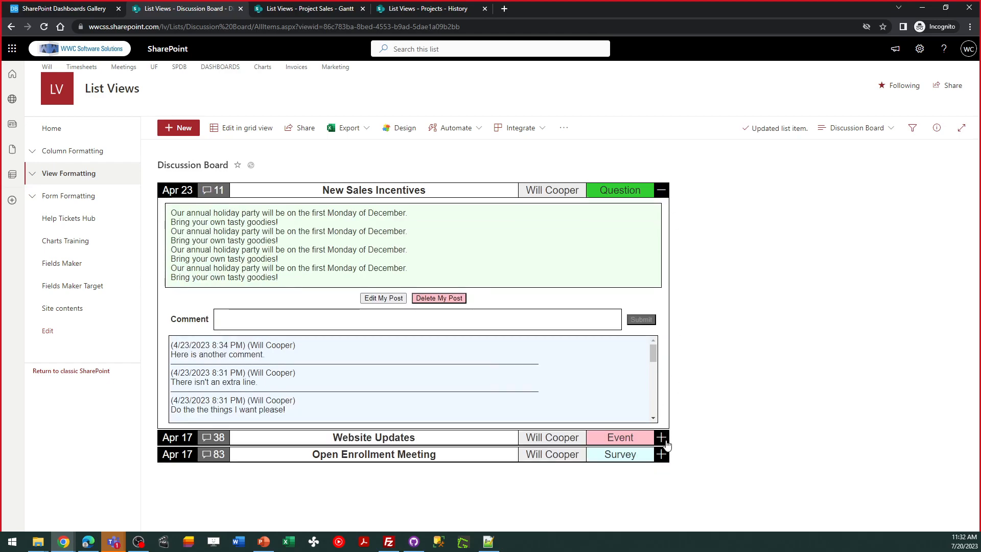
click(662, 439)
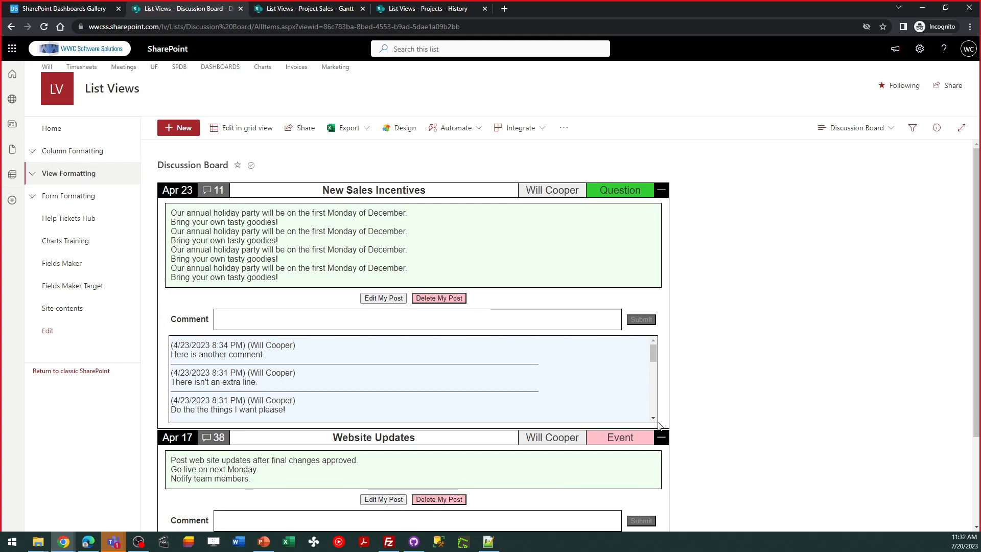
Submit the comment "Looking good!" on the New Sales Incentives post
click(261, 328)
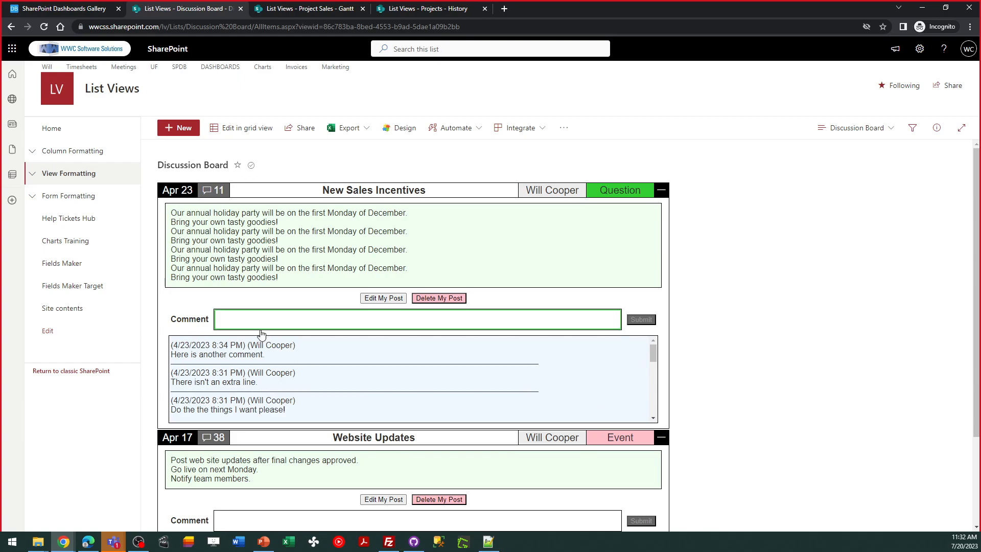
click(222, 319)
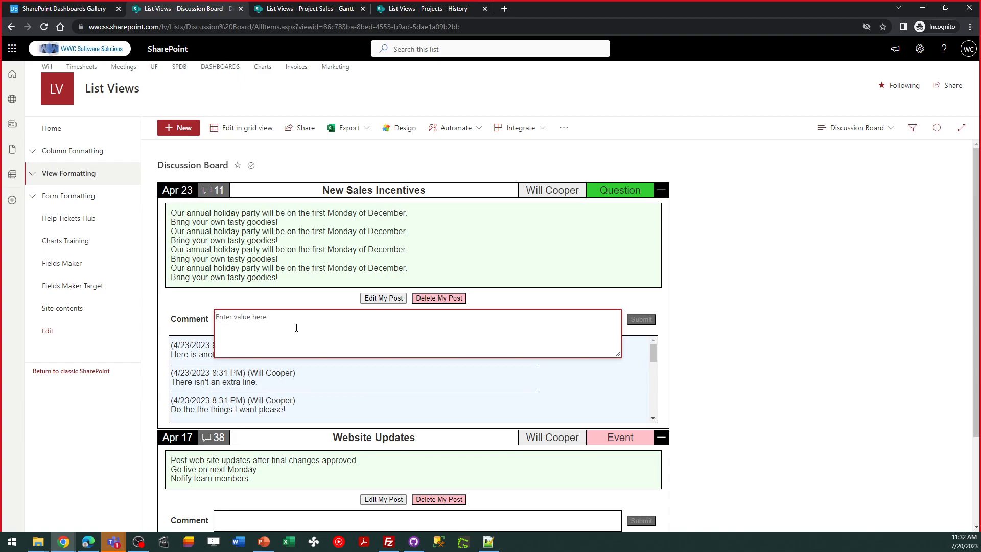
text(Looking good!)
key(Tab)
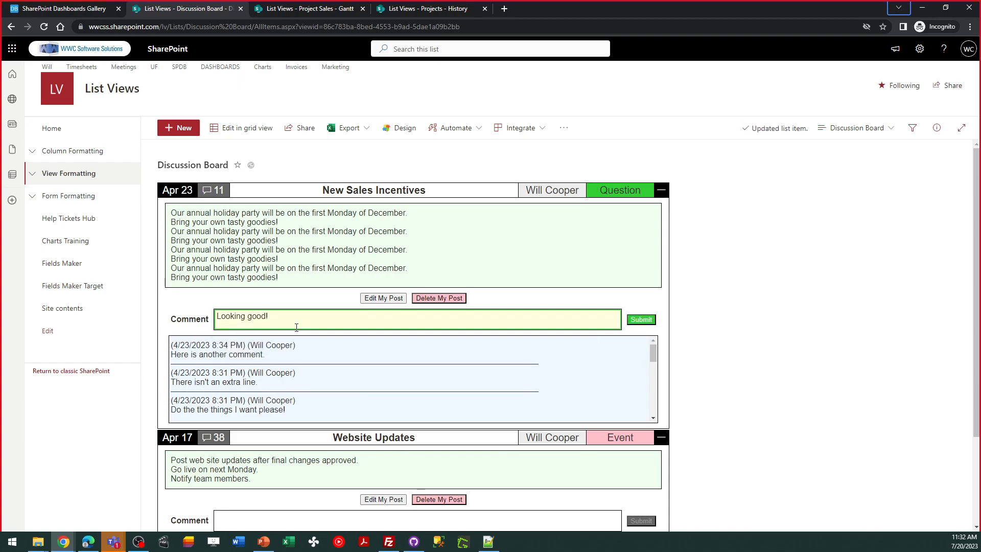
click(642, 320)
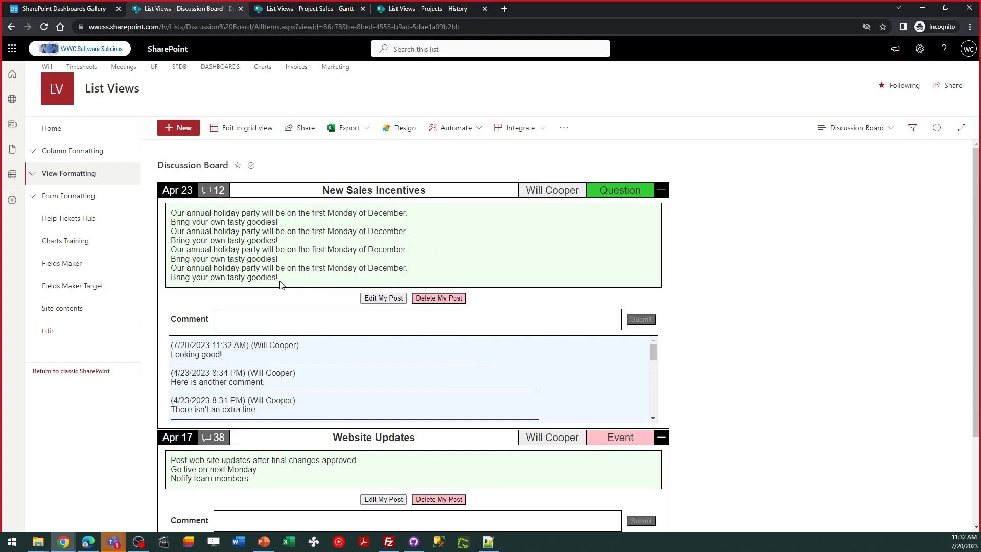
Collapse the New Sales Incentives and Website Updates posts, and expand New Sales Incentives again
drag(280, 280, 144, 220)
click(333, 227)
click(663, 190)
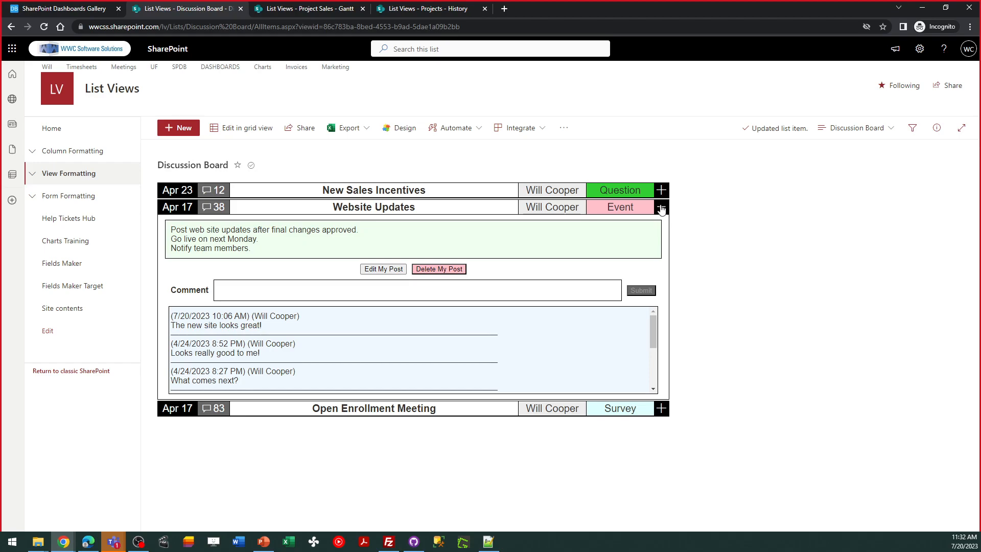
click(661, 207)
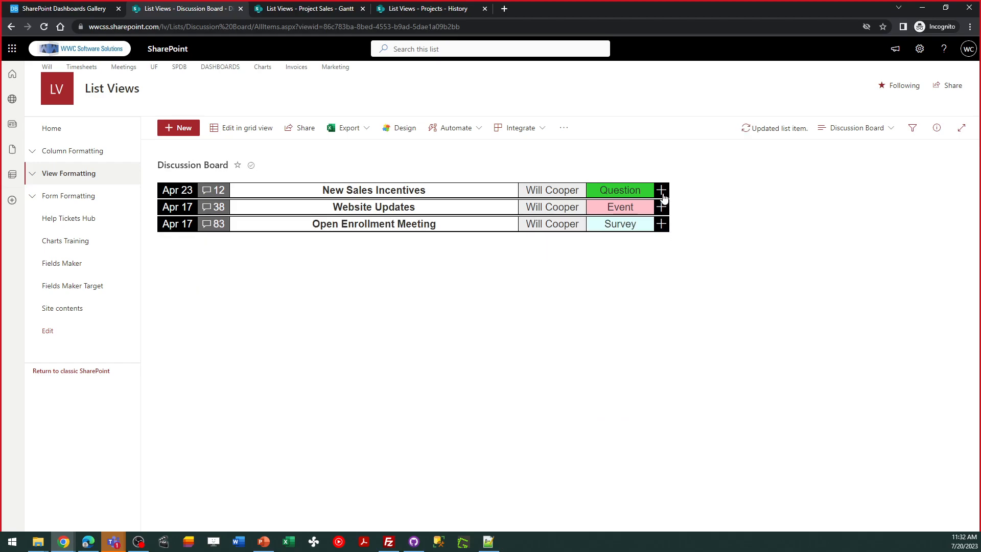
click(663, 194)
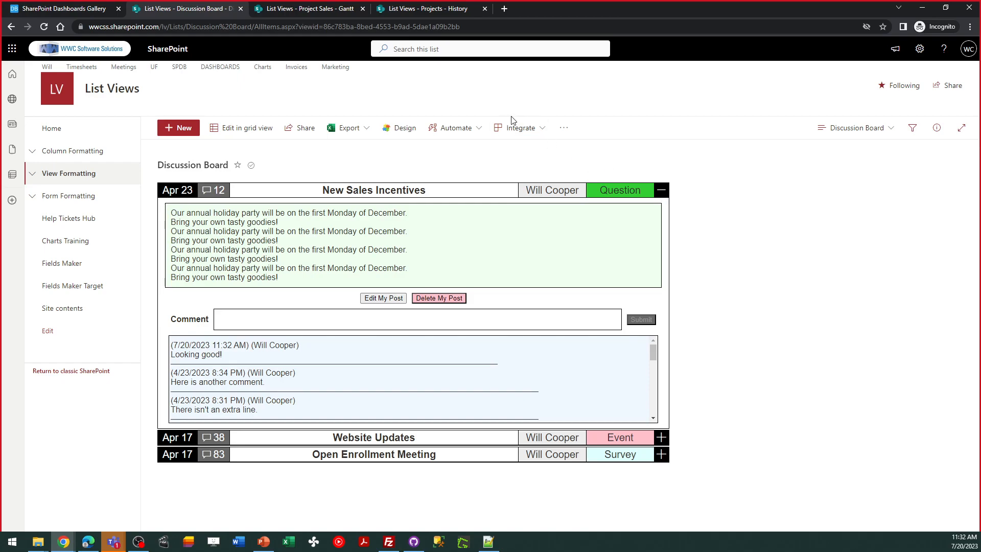
Open the Project Sales Gantt view and set the Yellow Project's end date to 05/28/2021
click(323, 9)
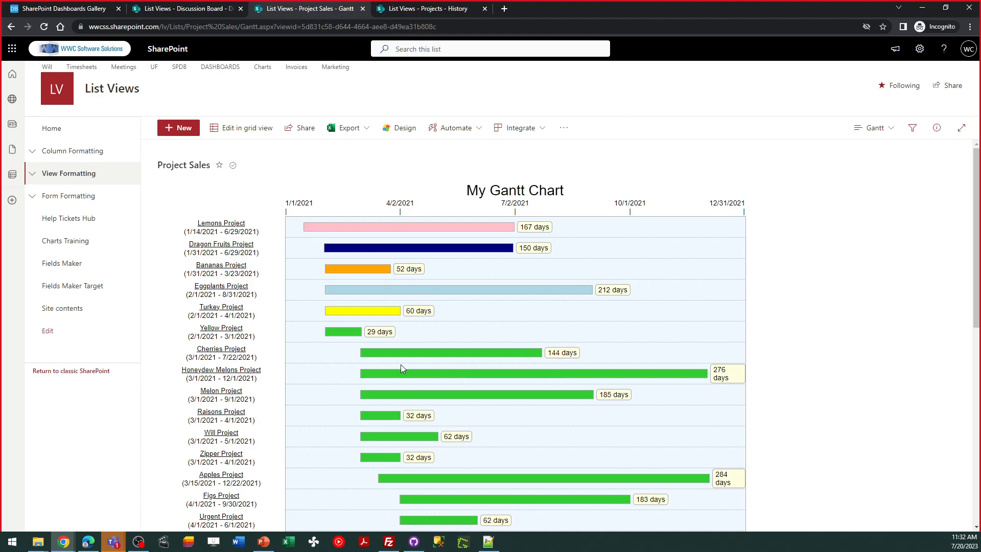
click(228, 330)
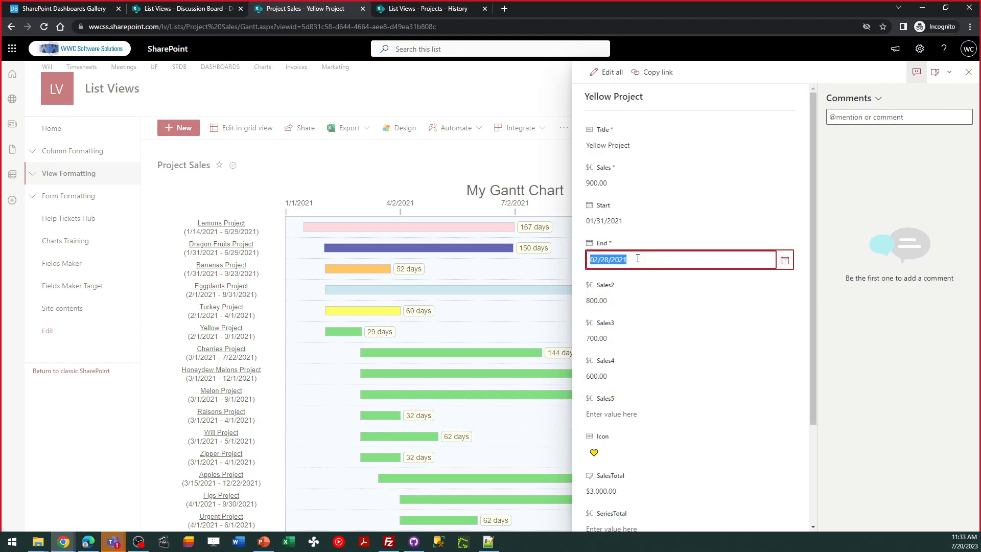
click(600, 261)
key(BackSpace)
text(5)
click(664, 296)
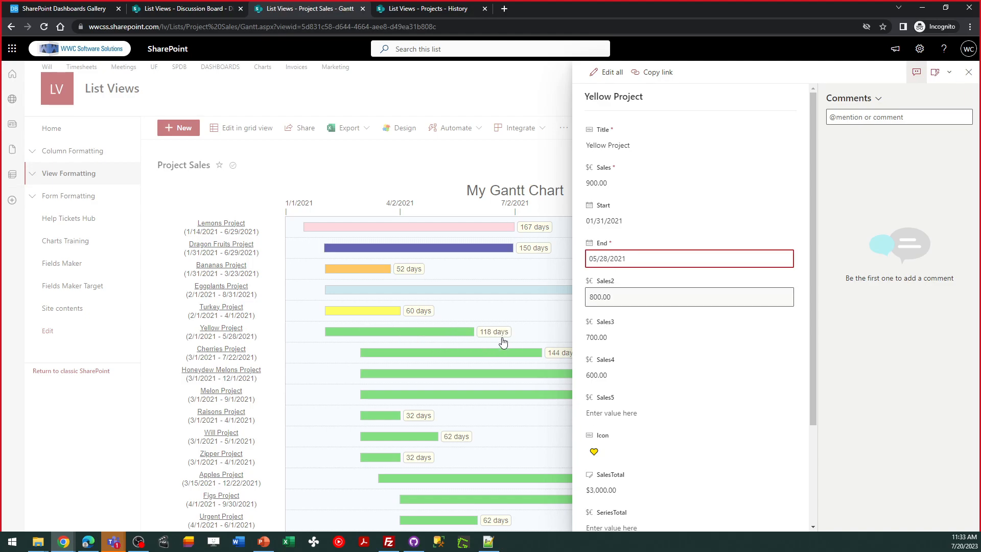
Set the Yellow Project's Color field to navy
drag(813, 304, 825, 405)
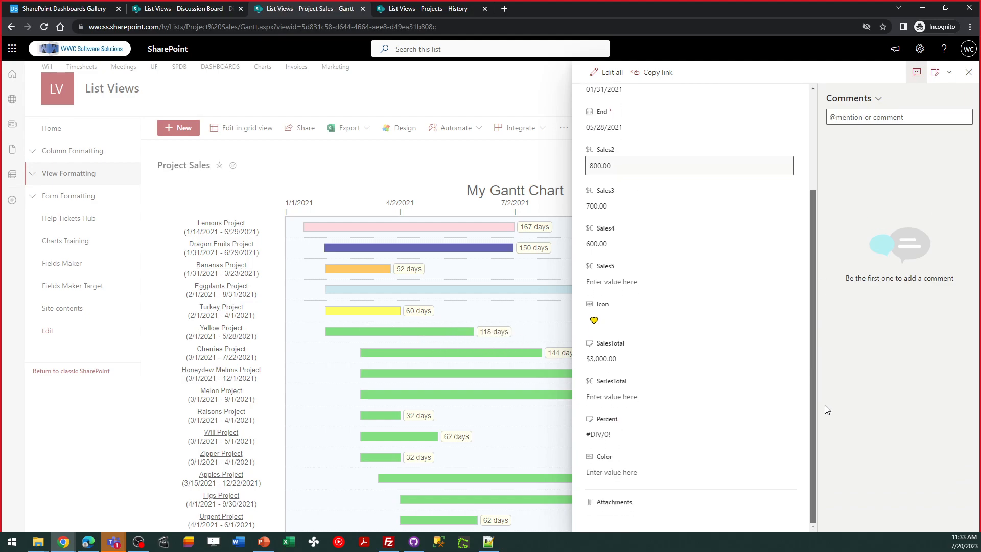
click(639, 470)
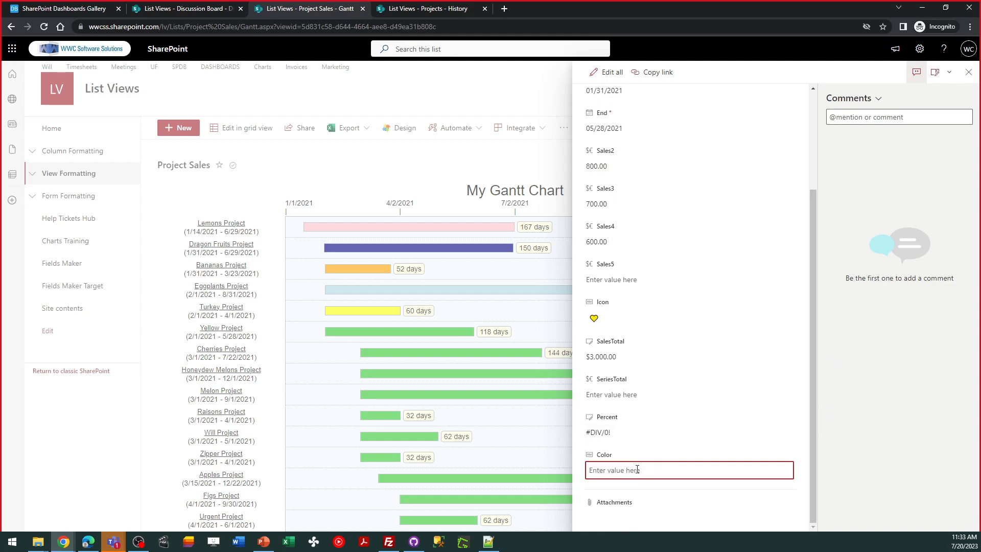
text(navy)
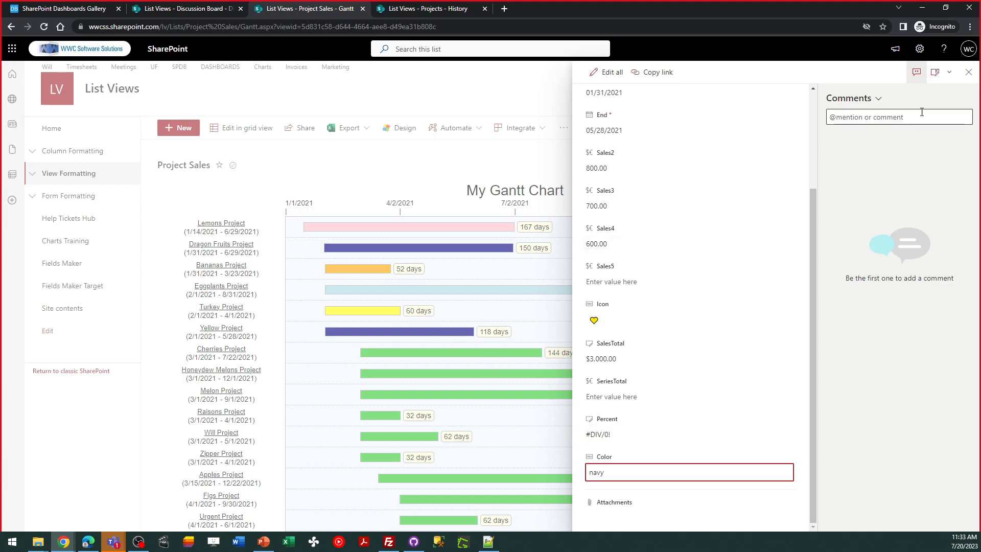
Close the Yellow Project's details and expand the Column Formatting section of the site navigation
click(968, 72)
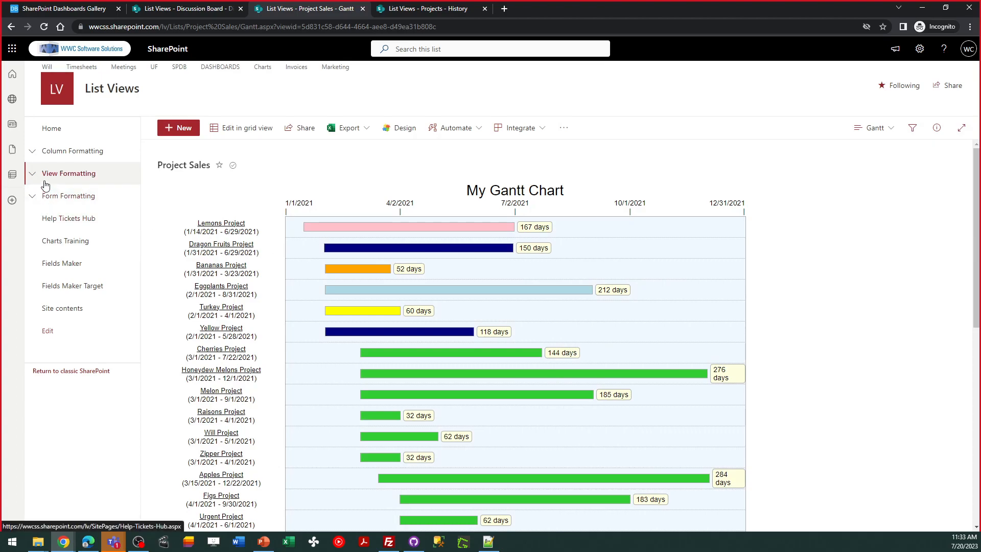
click(32, 152)
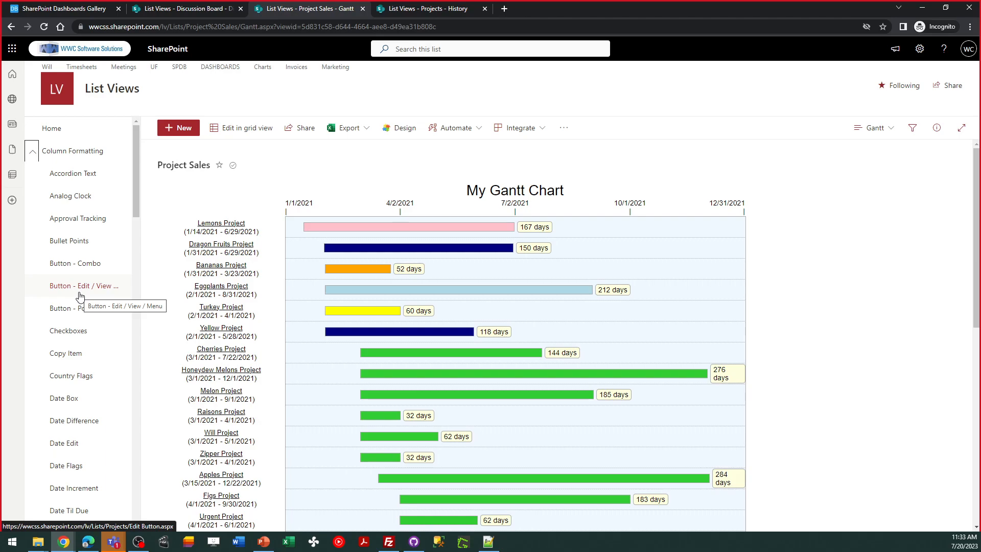
Switch to the Information Requests list, view the edit form of the "I need pricing on a new computer" request, and return to the list
click(62, 542)
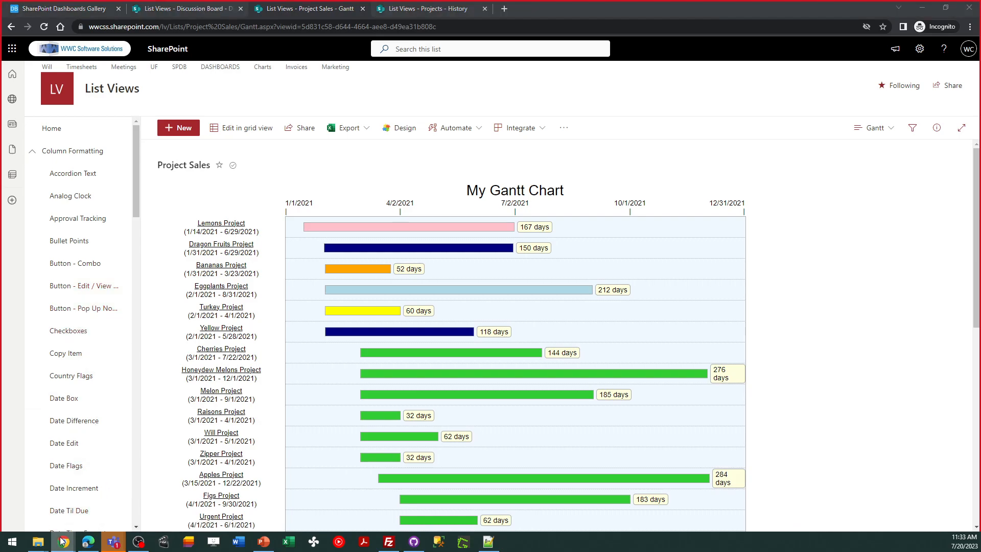
click(87, 500)
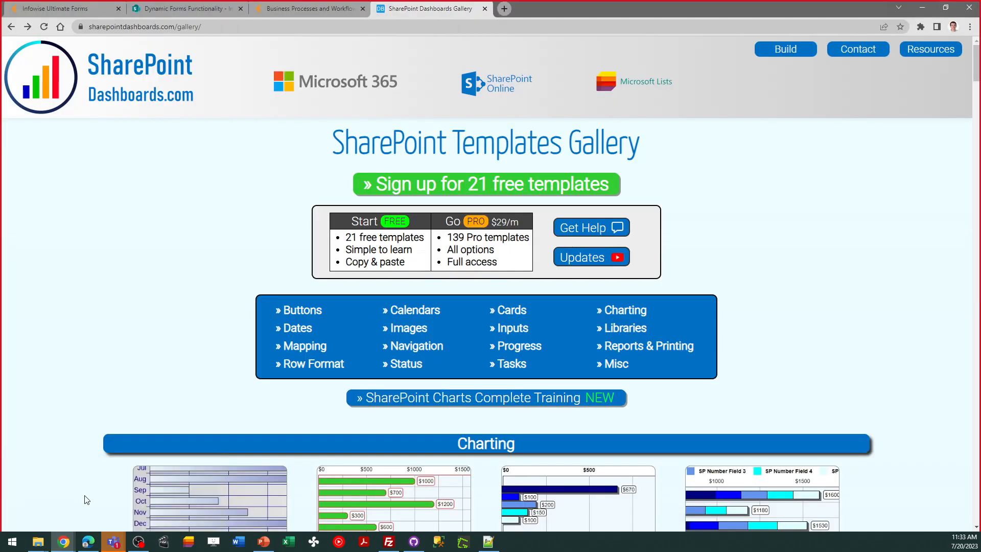
click(158, 12)
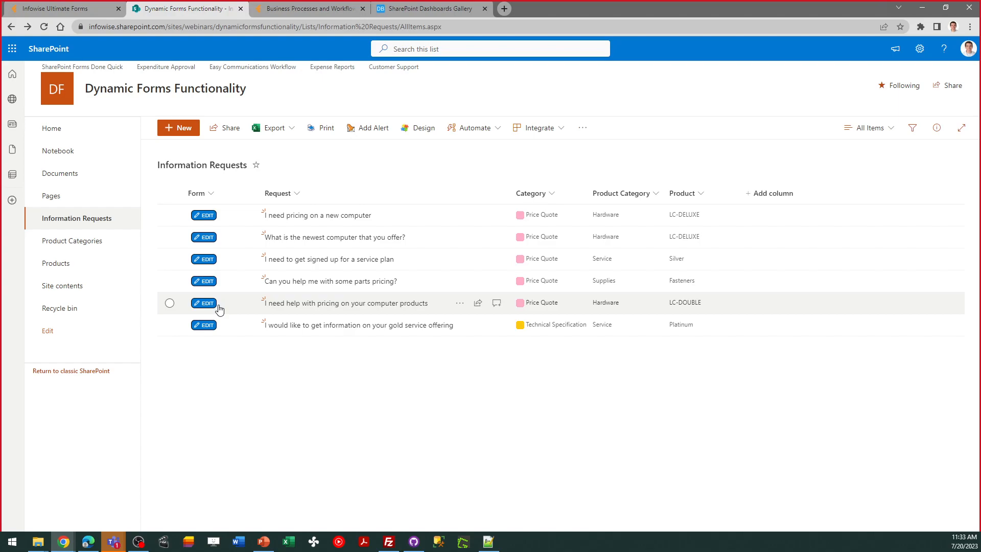
click(207, 216)
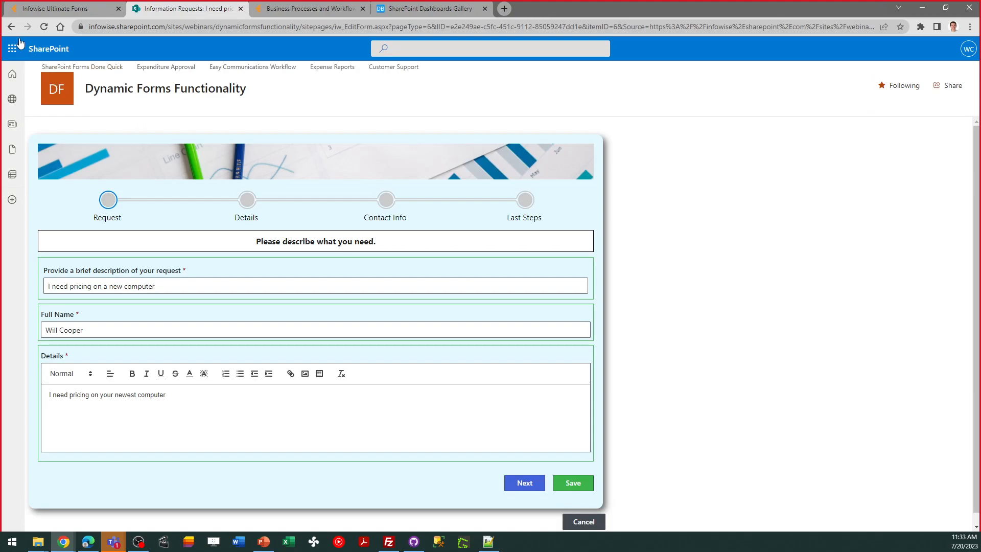
click(11, 26)
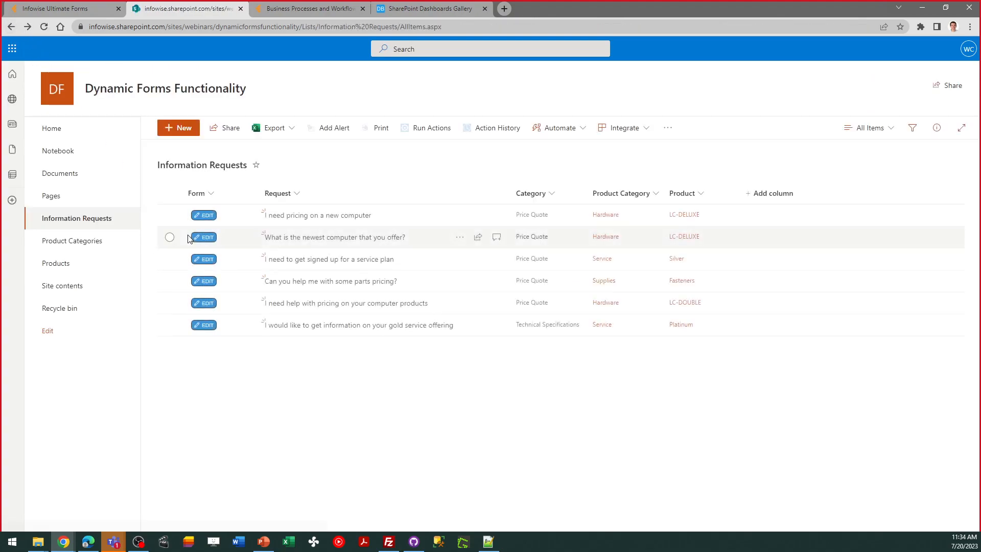
click(171, 216)
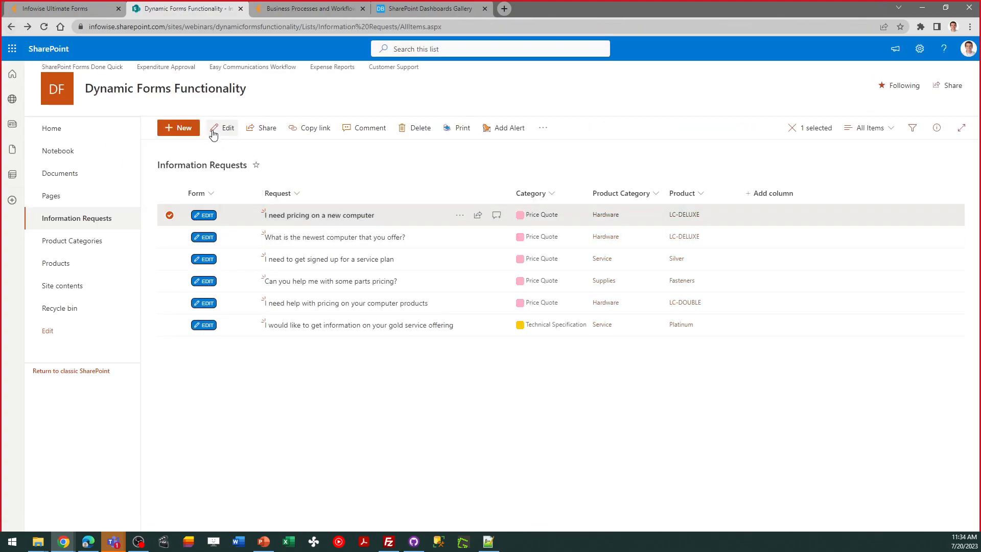
click(172, 216)
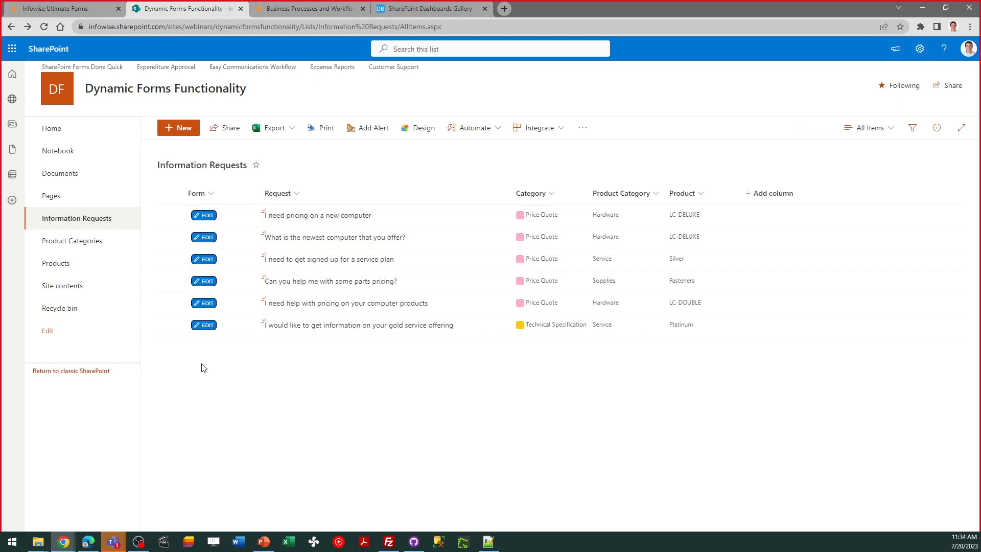
Show the Form column's formatting JSON in the Information Requests list, select all of its code, and close it without saving
click(211, 193)
mouse_move(256, 293)
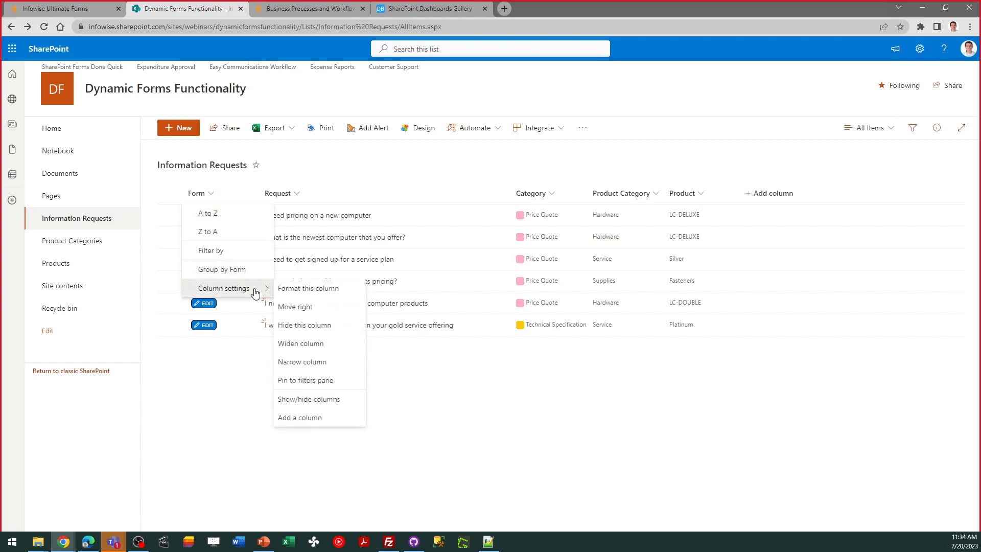
click(336, 294)
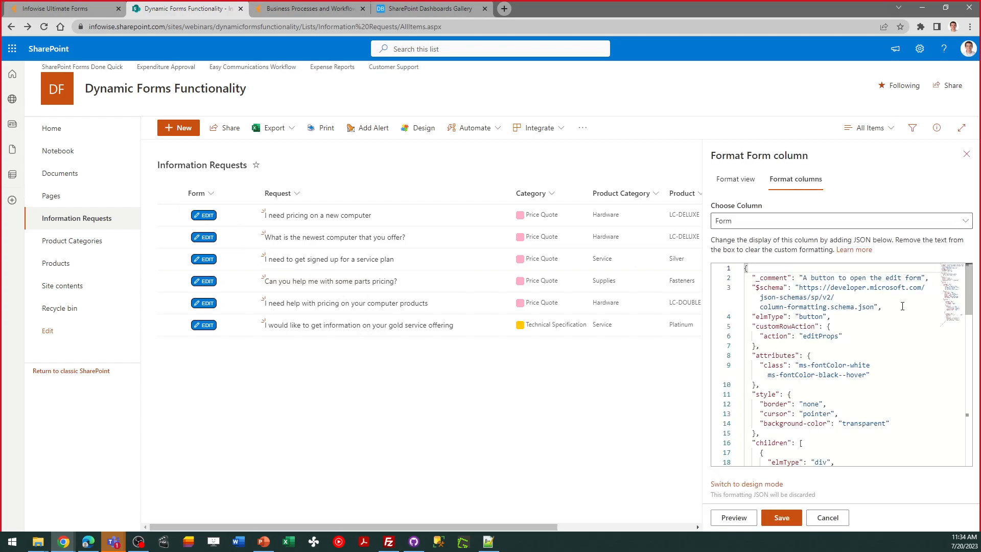
click(900, 375)
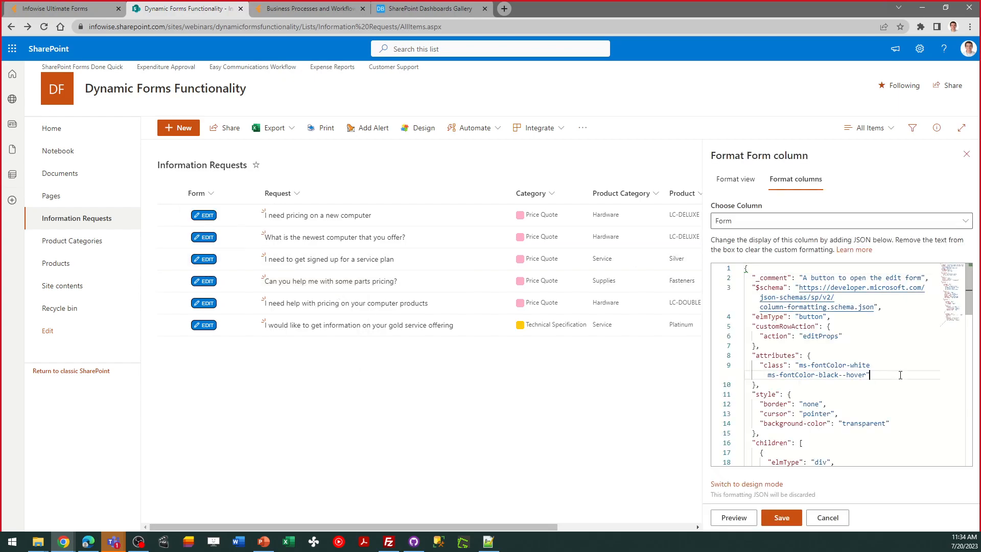
key(ctrl+a)
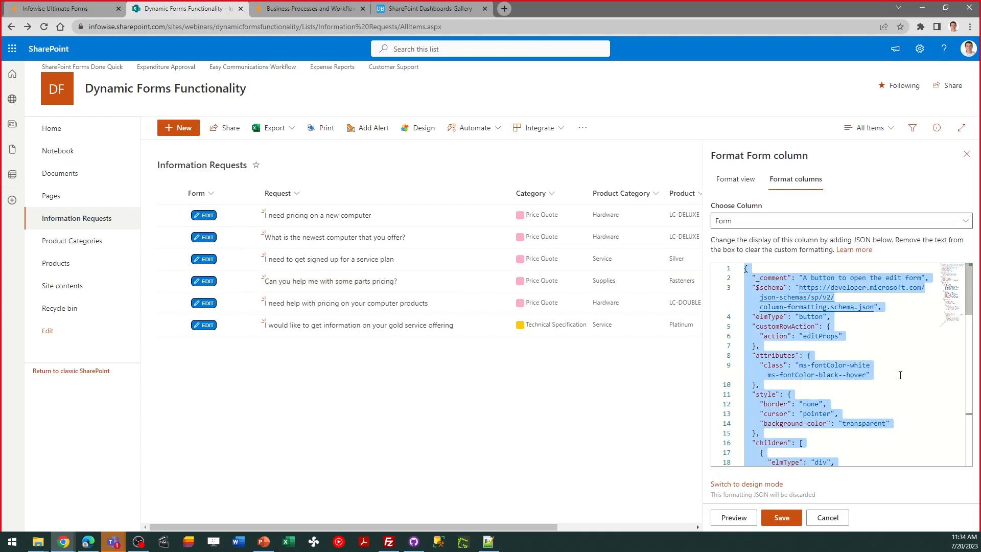
click(965, 159)
Search the SharePoint Dashboards gallery page for "edit but" and open the free Edit button template
click(412, 10)
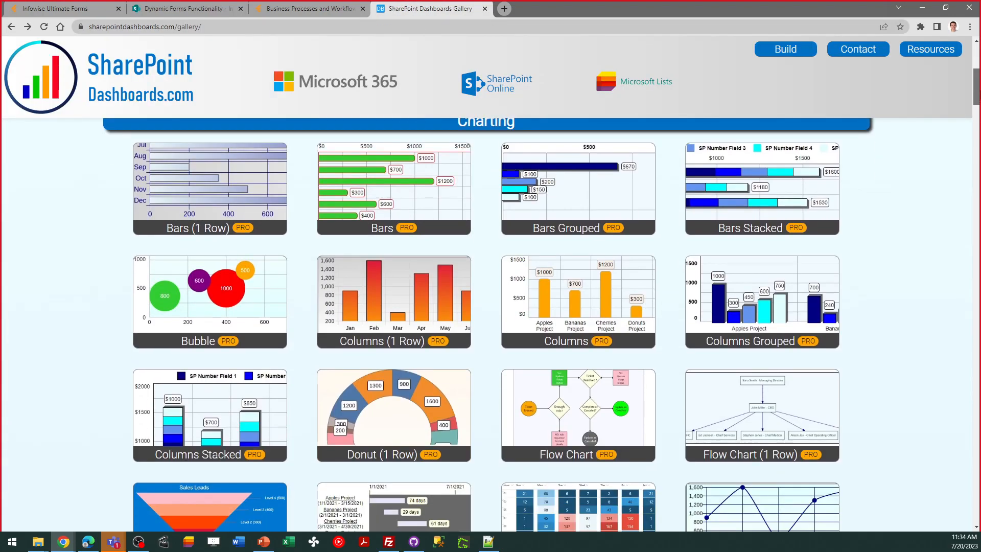
drag(977, 64, 977, 87)
key(ctrl+f)
text(ed)
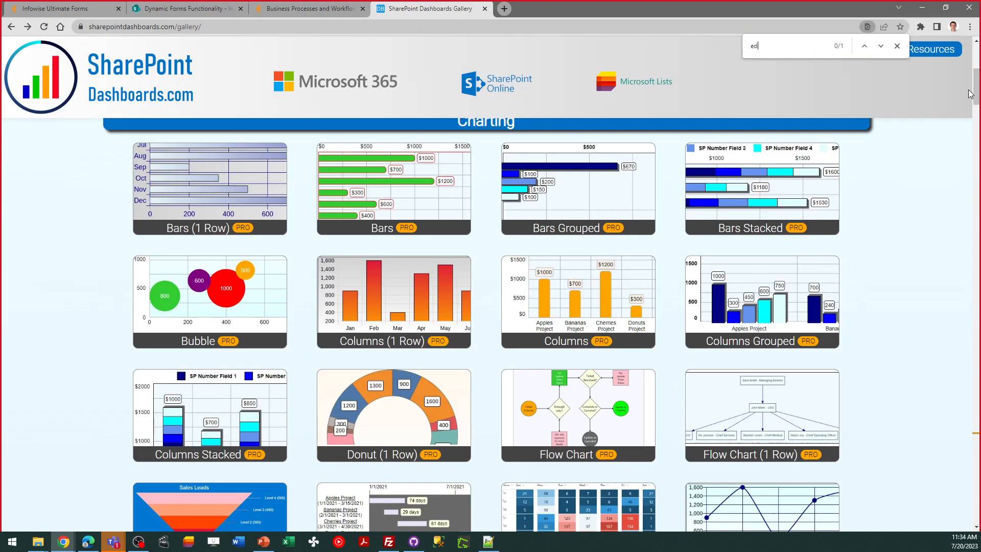
text(it but)
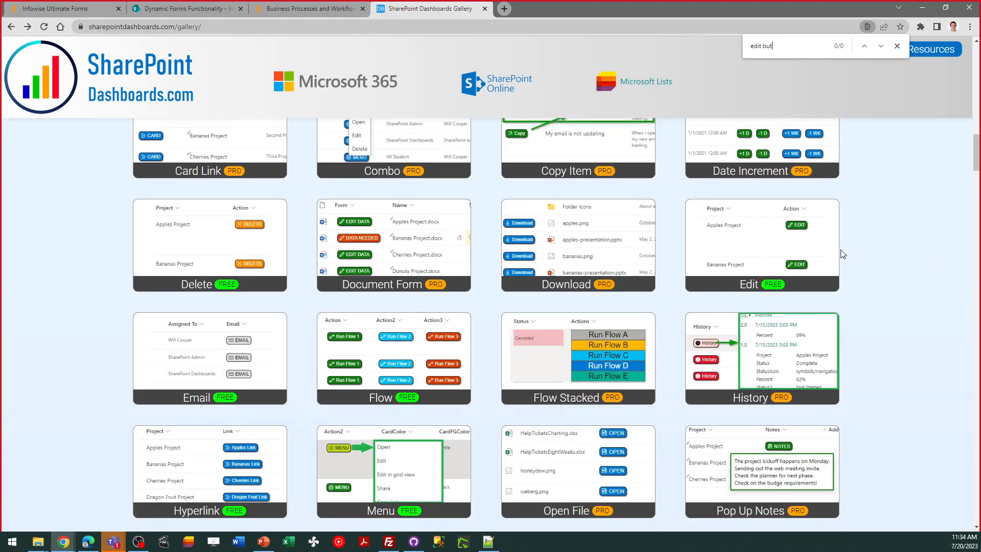
click(775, 236)
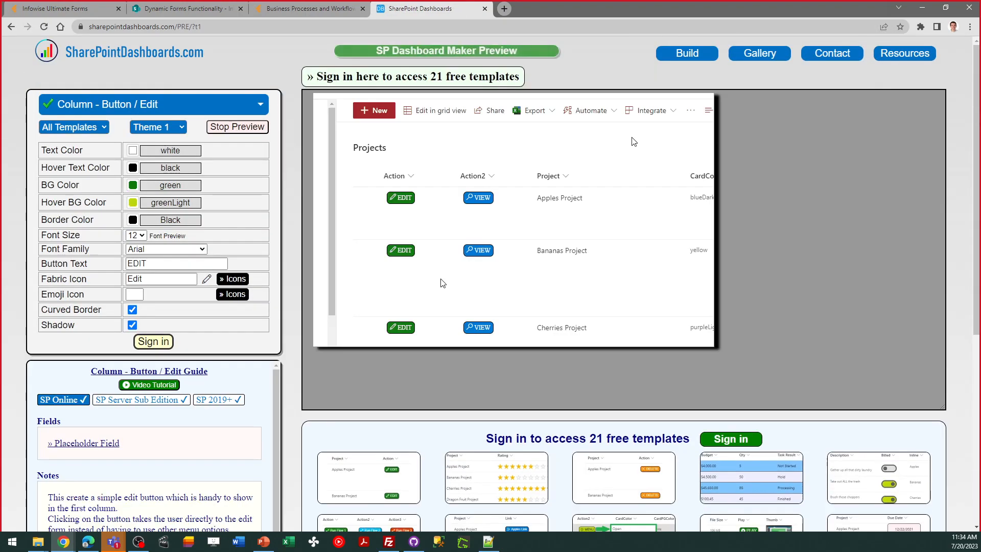
Preview Theme 2, Theme 3 and Theme 4 on the Column - Button / Edit template
click(180, 128)
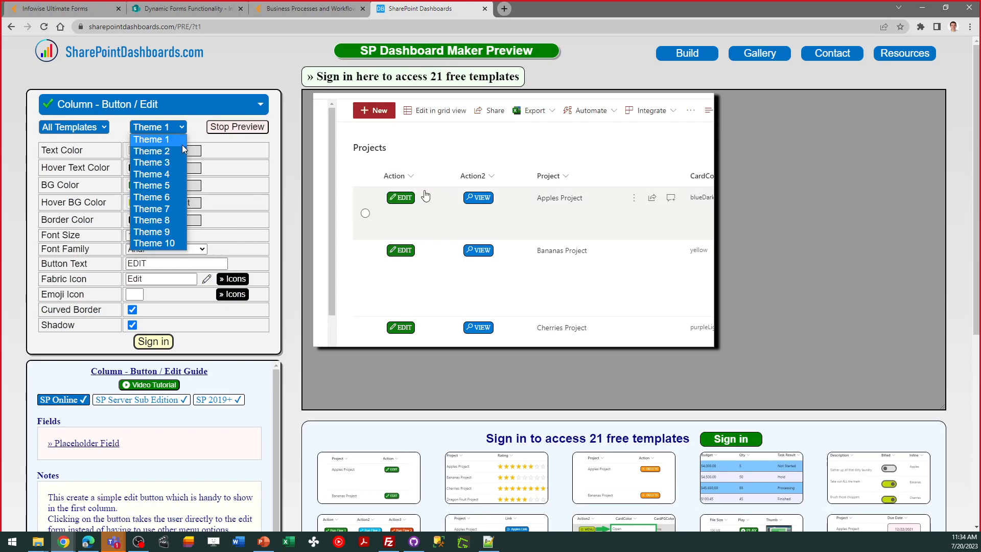
click(151, 151)
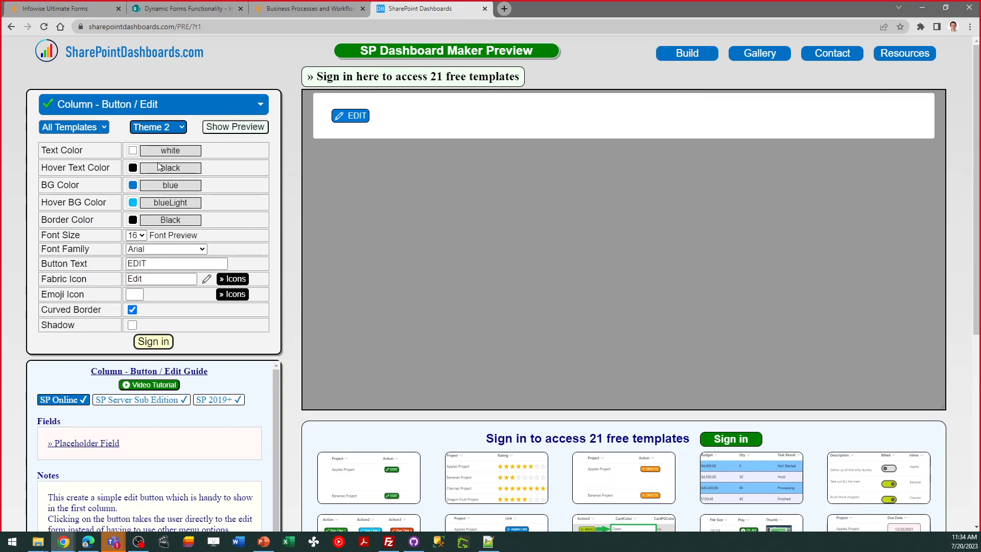
click(164, 128)
click(170, 161)
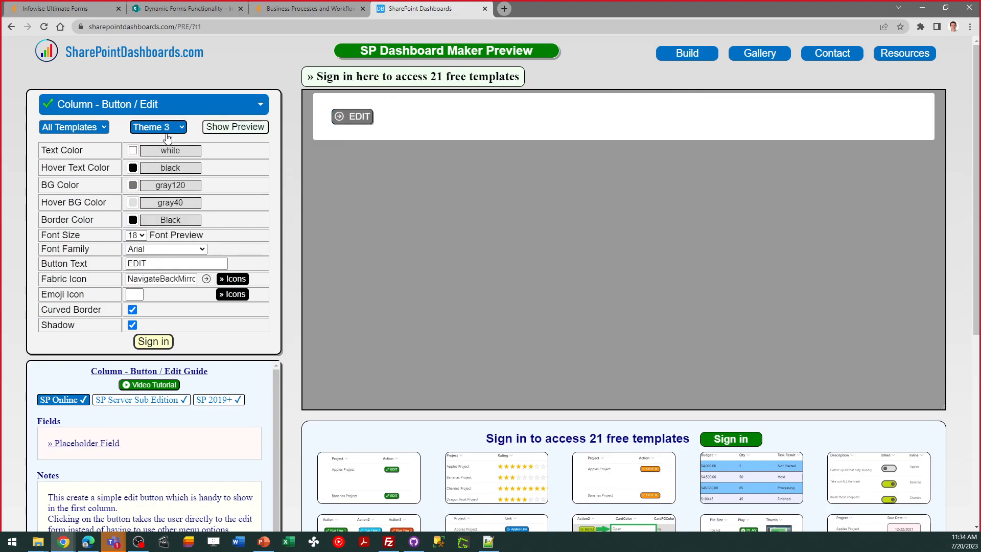
click(168, 134)
click(167, 170)
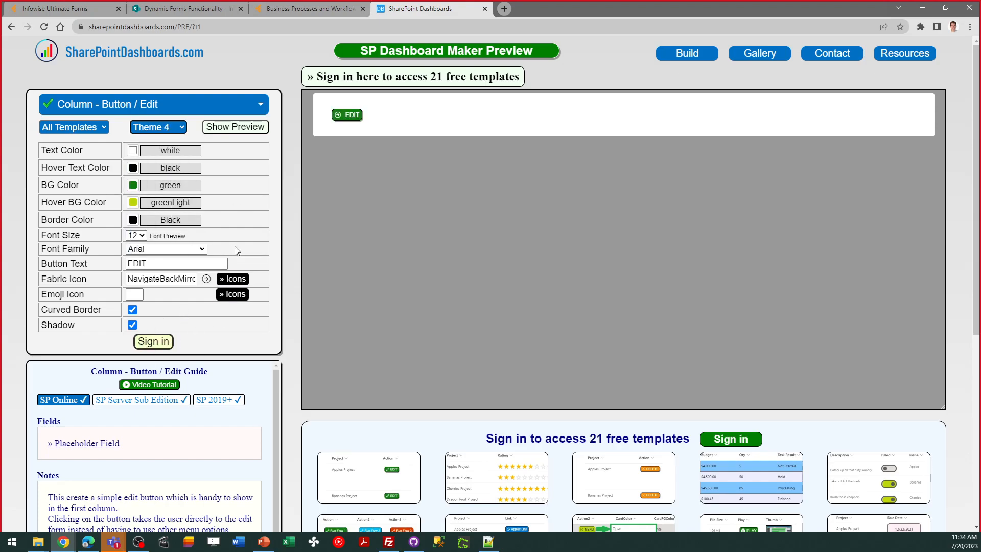
Open the Pro version of the Edit button template at sharepointdashboards.com/PRO/?t1
click(194, 29)
click(193, 29)
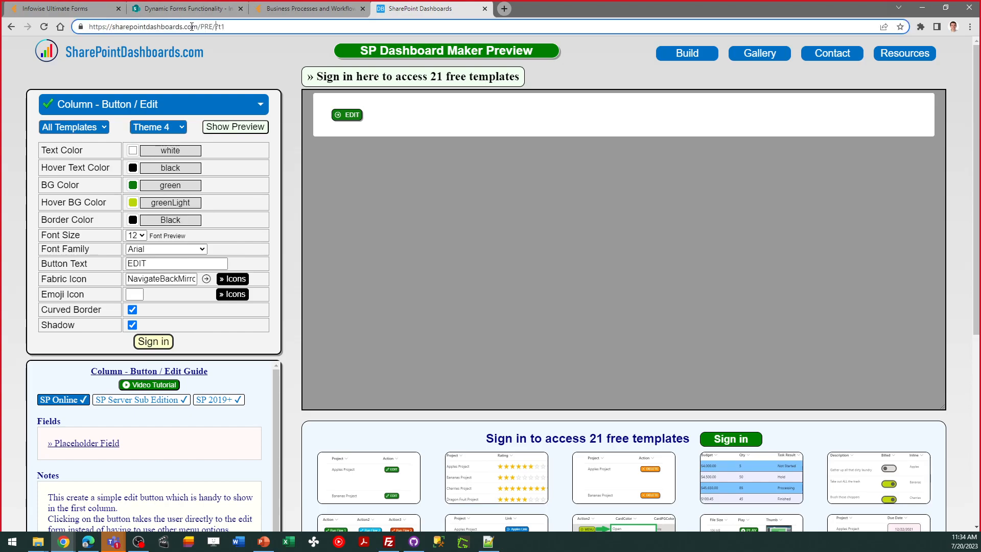
key(BackSpace)
text(O)
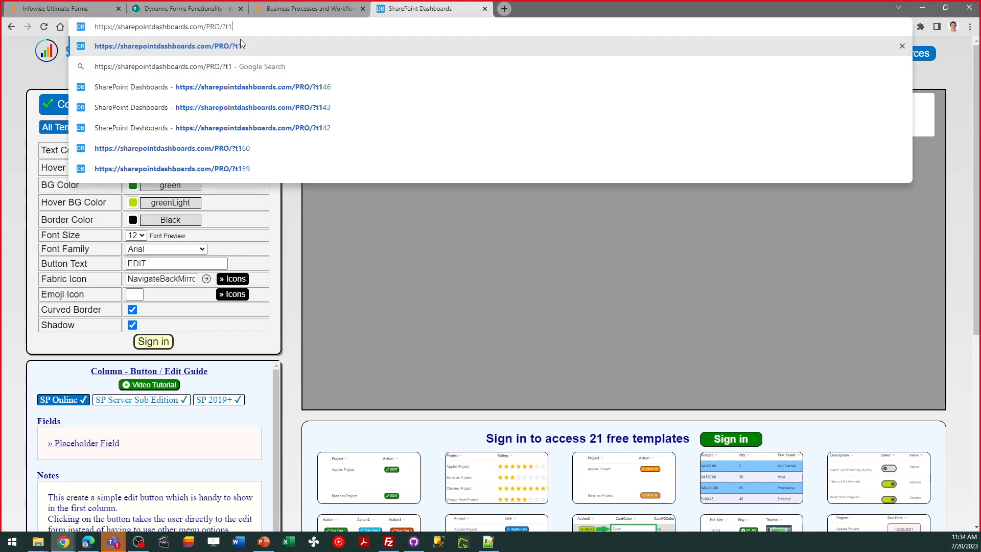
key(Return)
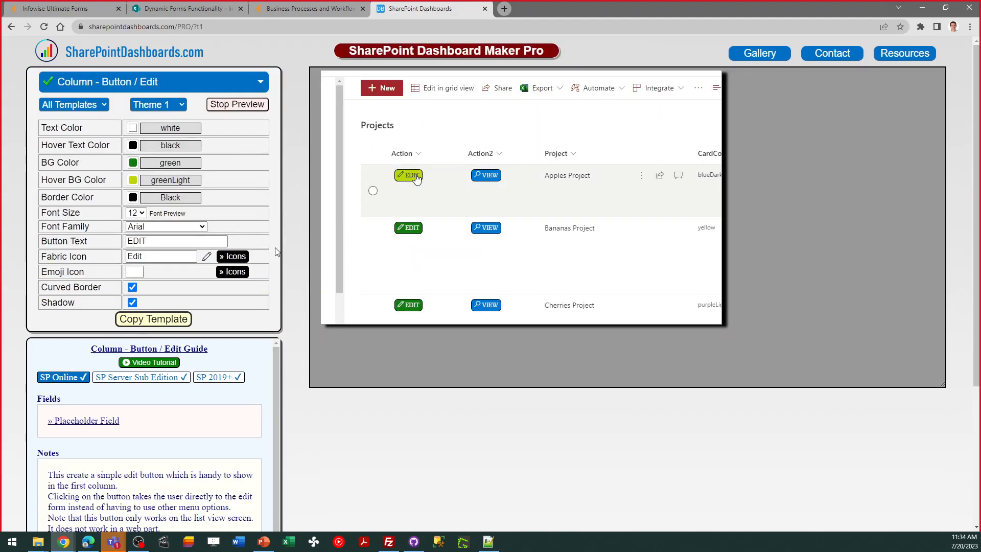
Stop the template preview, apply Theme 5 to the Edit button, and copy the template
click(237, 104)
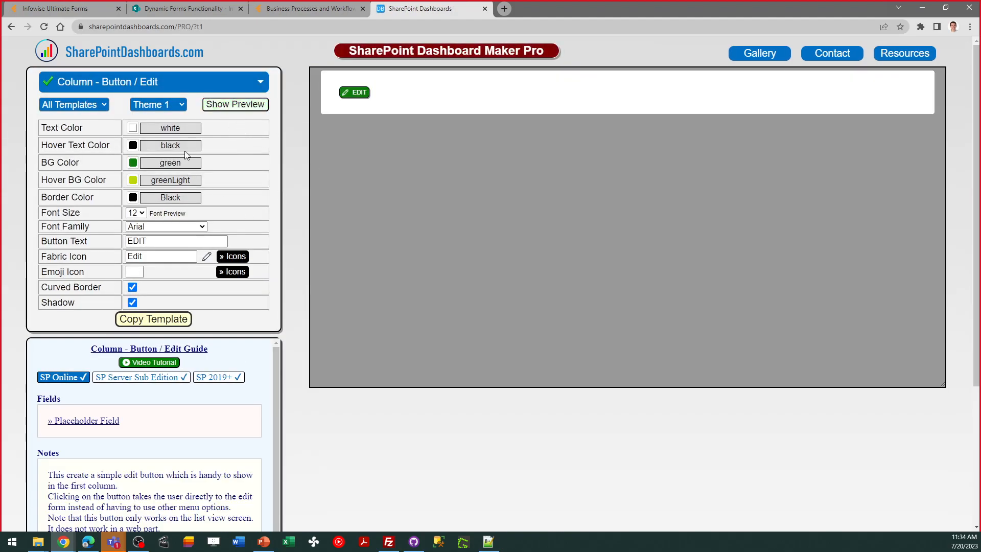
click(177, 105)
click(173, 170)
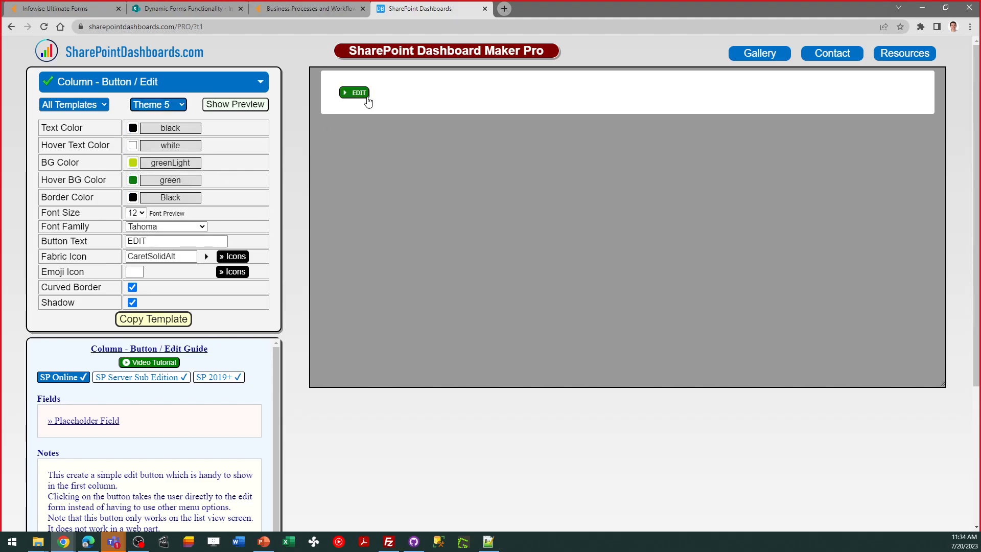
click(160, 320)
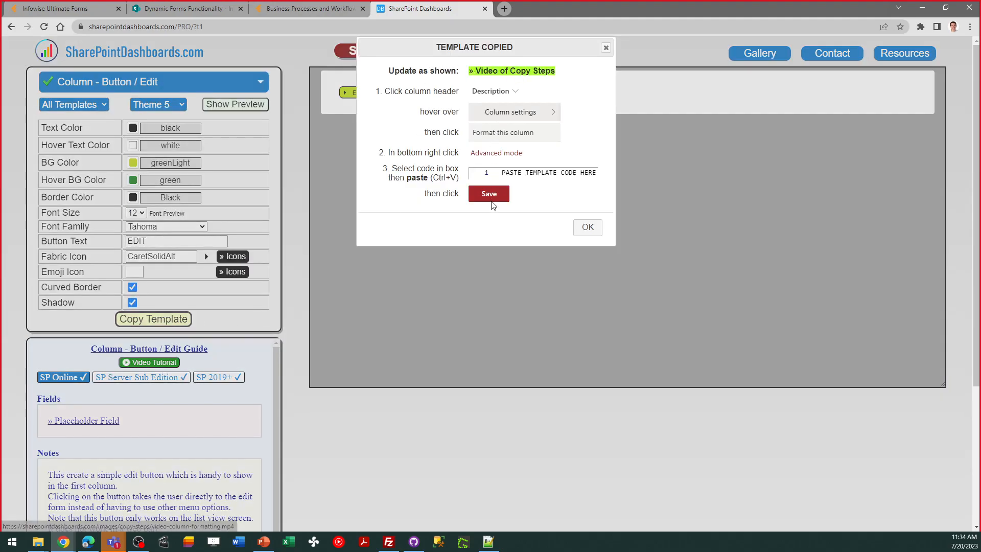
View the Video of Copy Steps for column formatting, close it, and dismiss the copy instructions
click(484, 72)
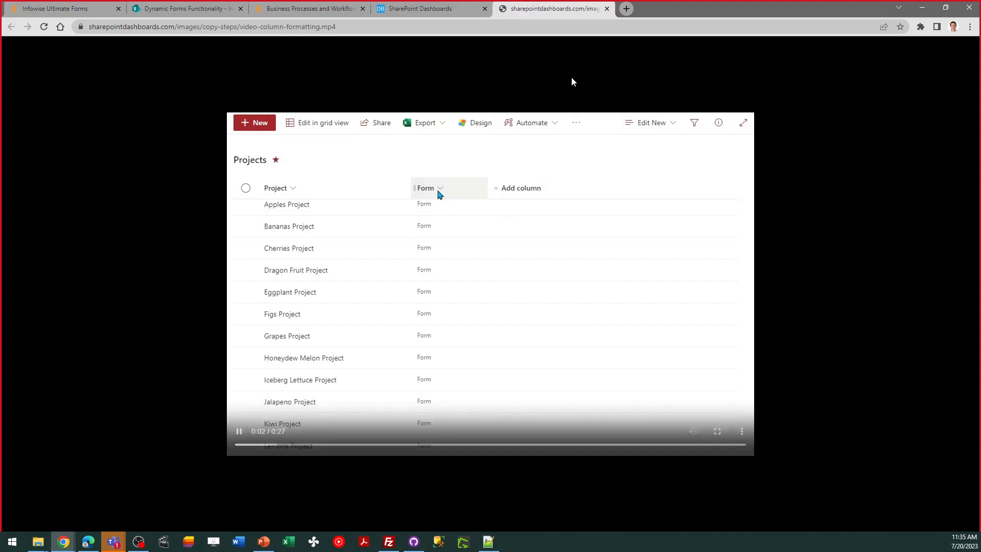
click(607, 9)
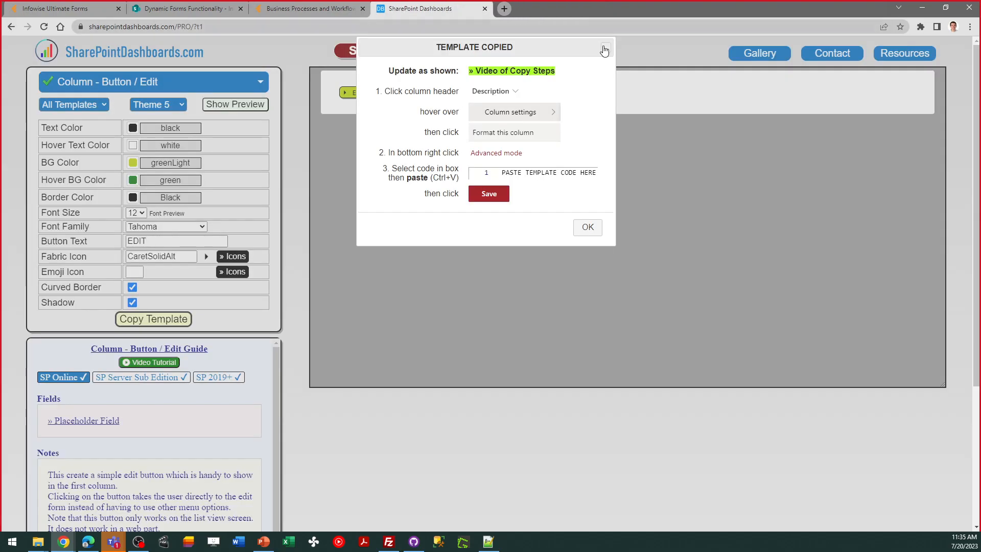
click(587, 227)
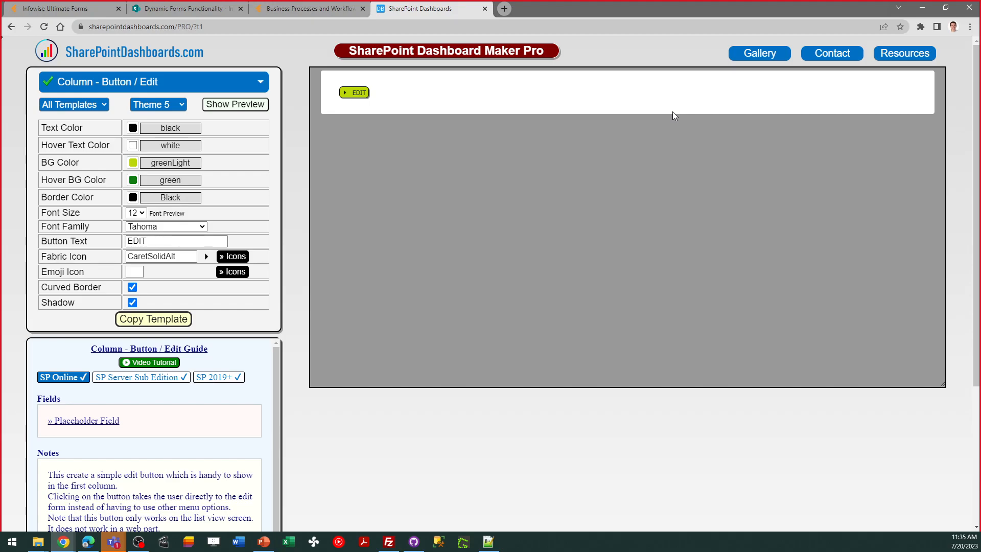
Return to the SharePoint Templates Gallery and browse to the Status Indicators templates
click(762, 54)
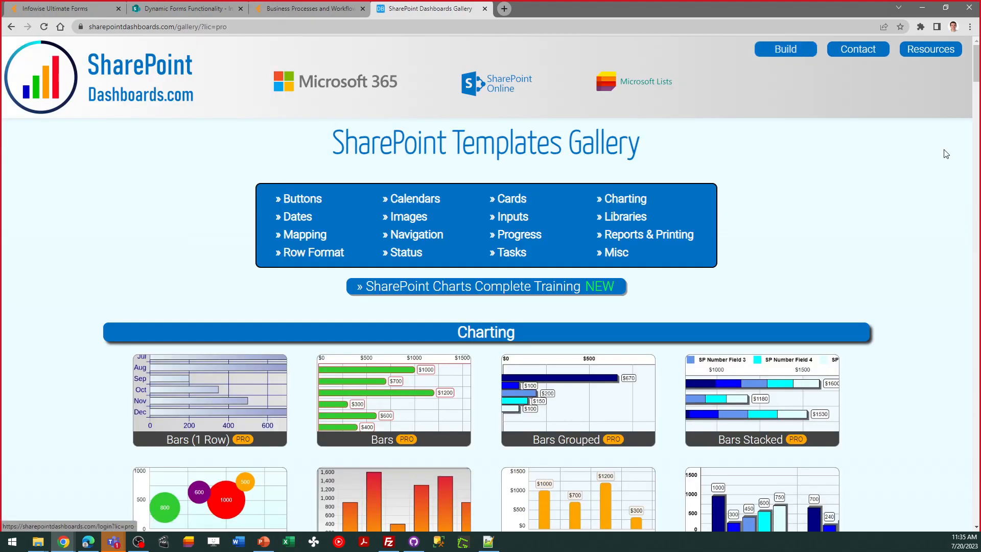
drag(977, 77, 977, 265)
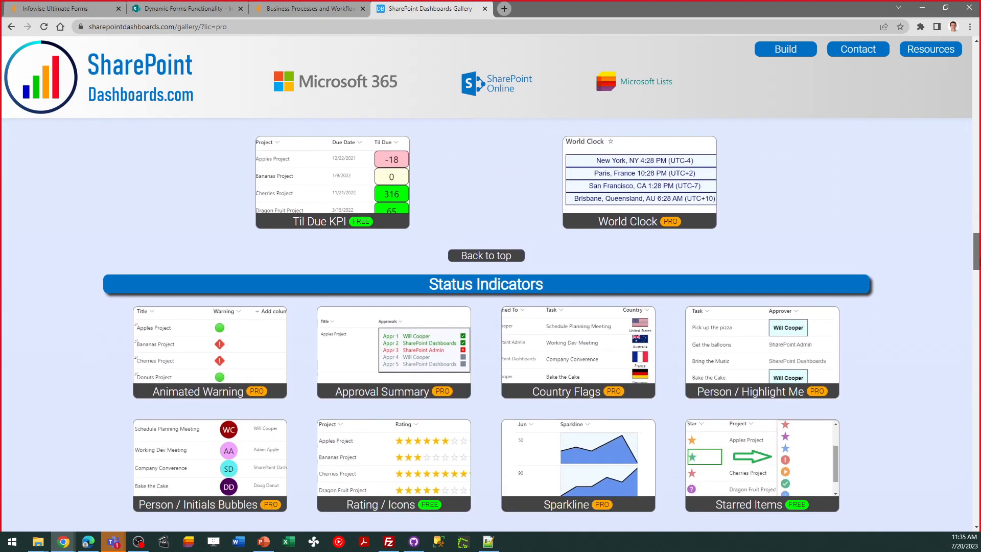